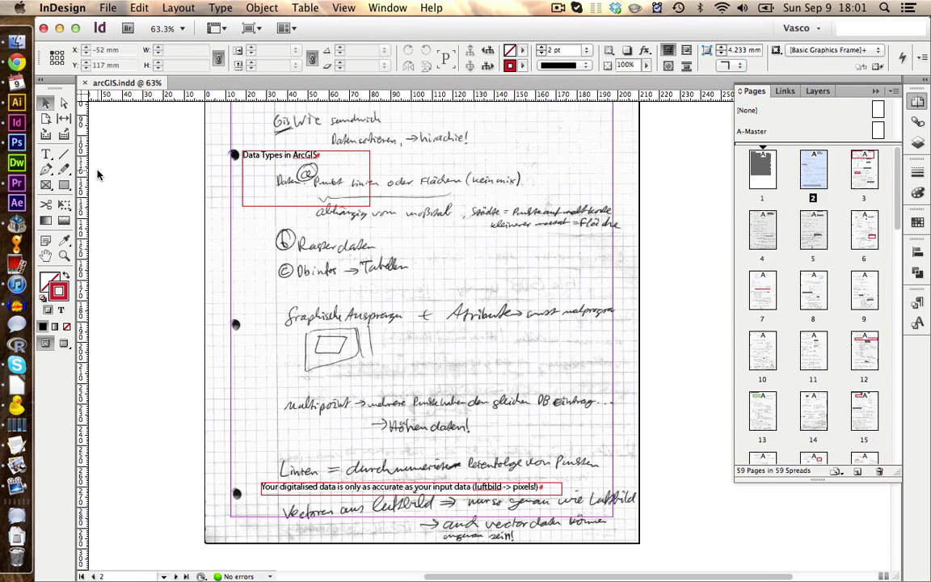
# Open the Index panel from the Window > Type & Tables menu
pyautogui.click(259, 207)
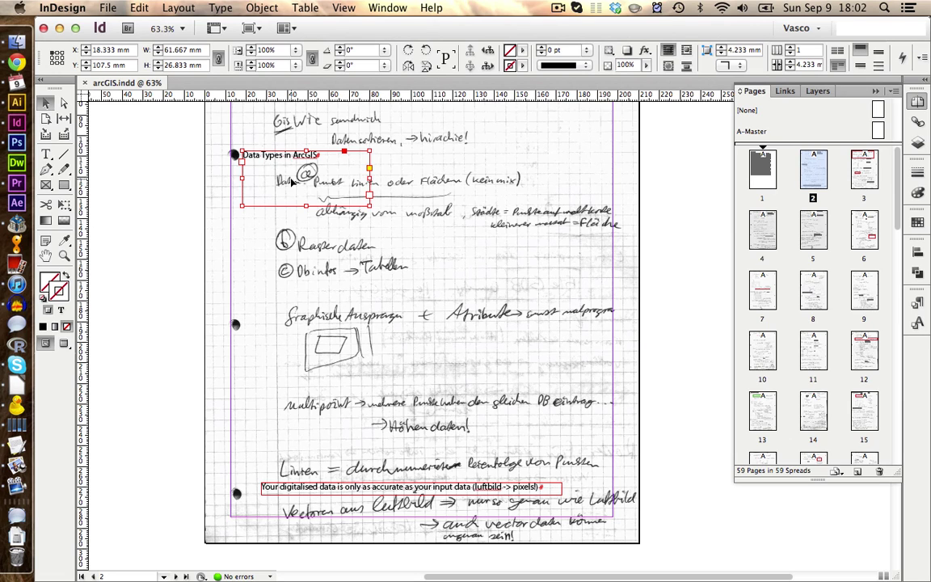
pyautogui.click(387, 190)
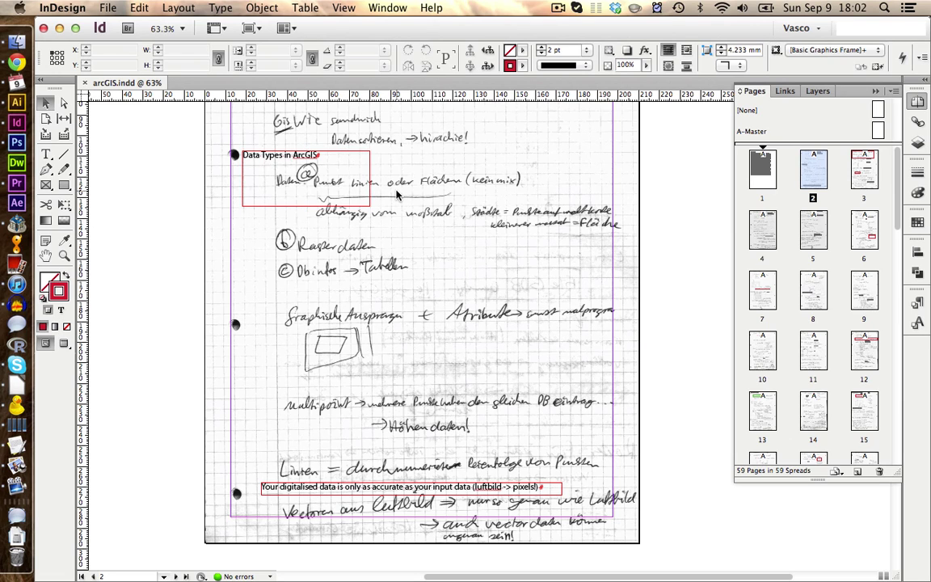
pyautogui.click(385, 9)
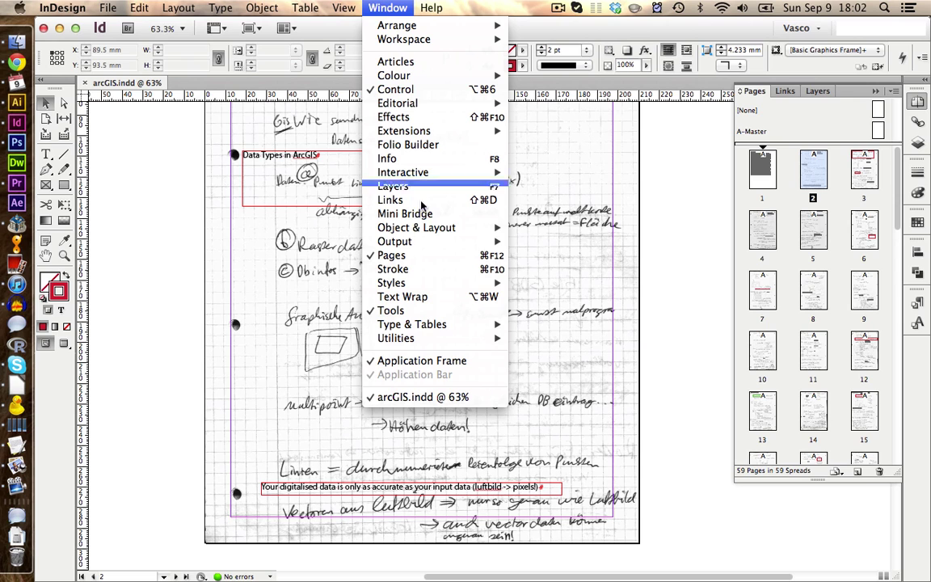
pyautogui.moveTo(436, 327)
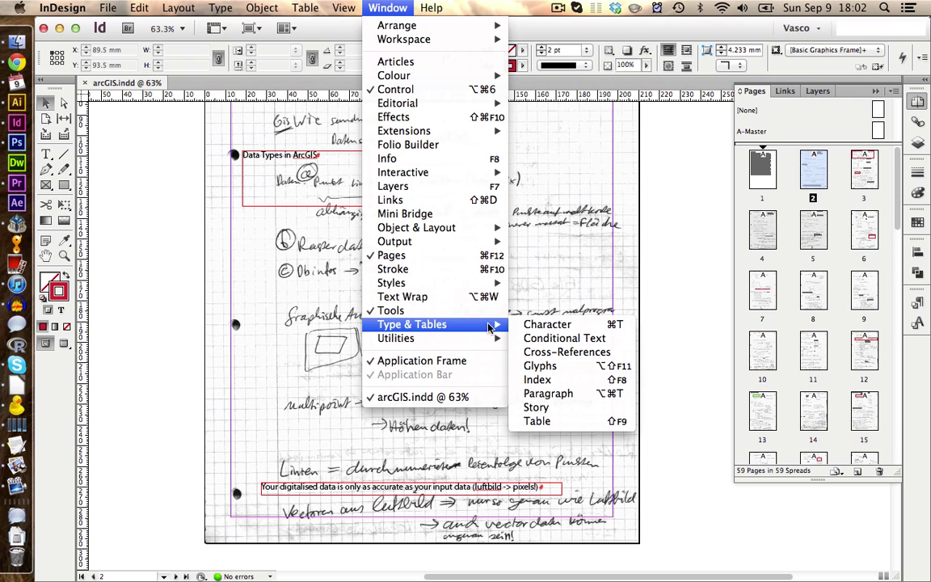
pyautogui.click(536, 380)
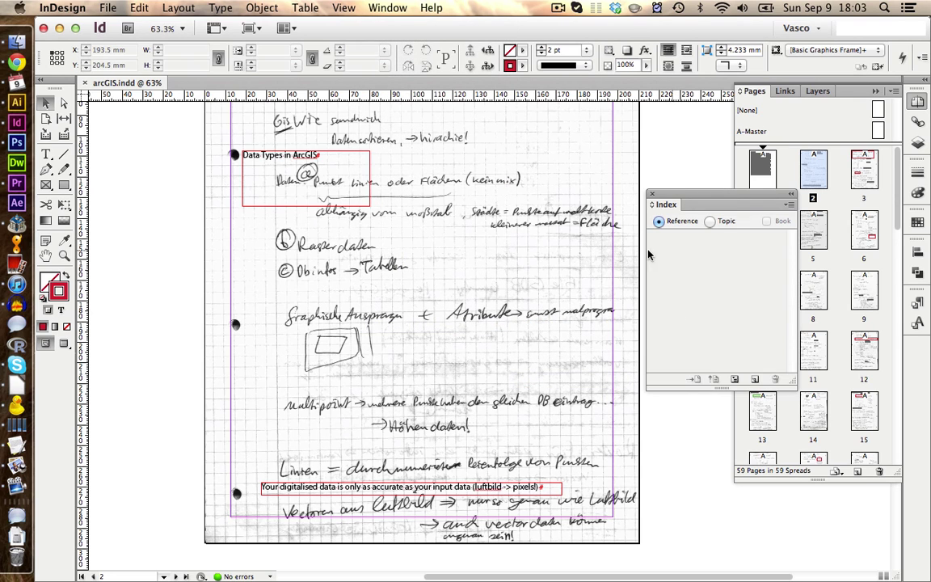
# Select the heading 'Data Types in ArcGIS' with the Type tool
pyautogui.click(46, 153)
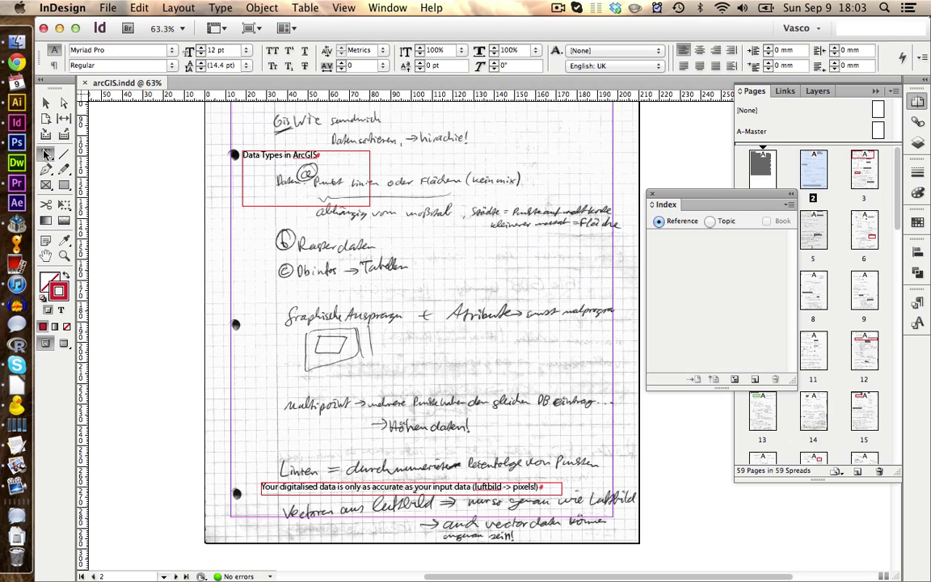
pyautogui.click(329, 166)
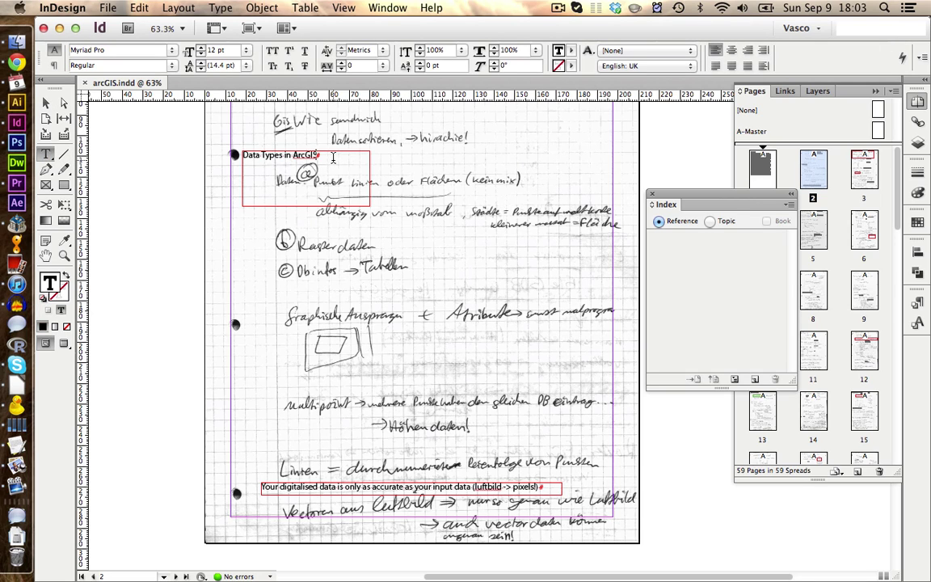
pyautogui.moveTo(332, 158); pyautogui.dragTo(255, 170)
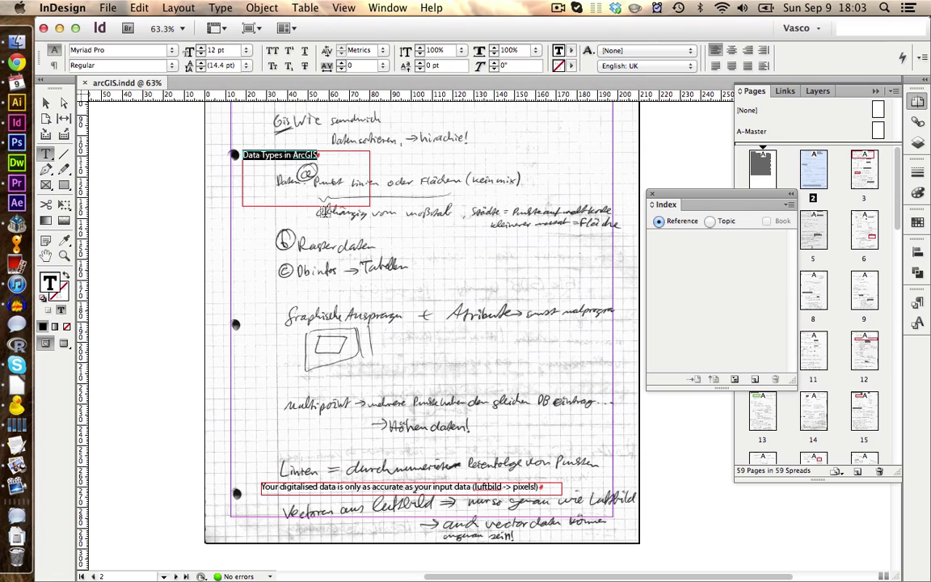
# Index 'Data Types in ArcGIS' as a Current Page entry and expand D to show page 2
pyautogui.click(756, 381)
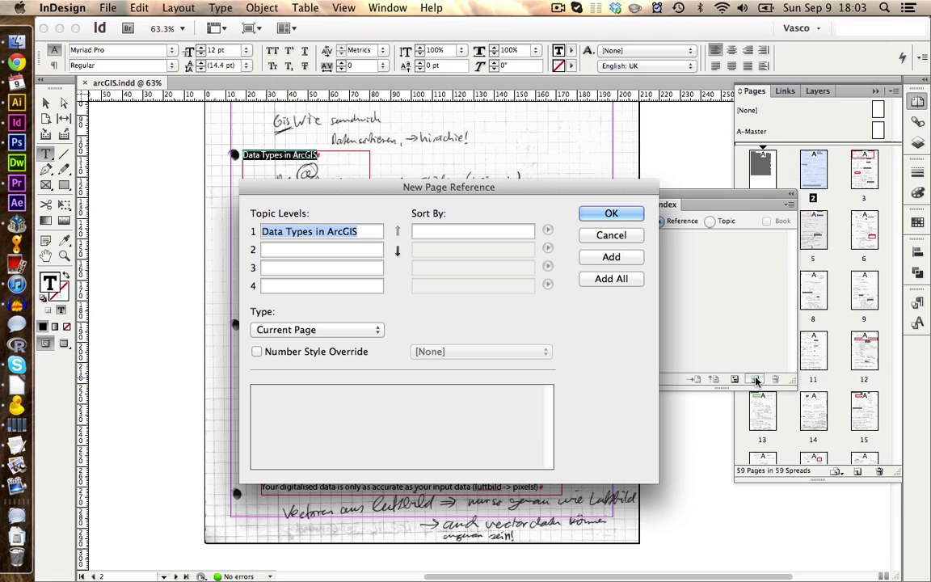
pyautogui.click(325, 334)
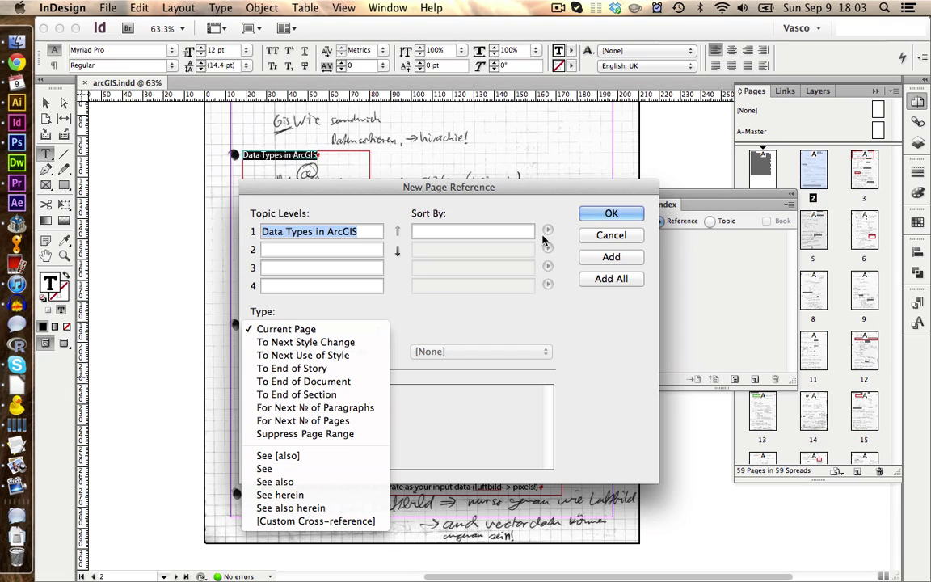
pyautogui.click(602, 219)
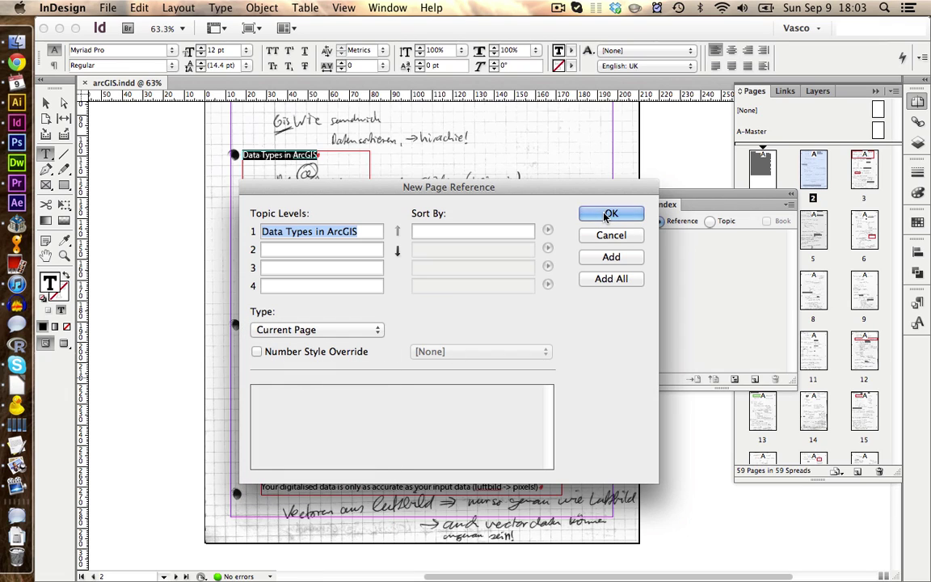
pyautogui.click(606, 215)
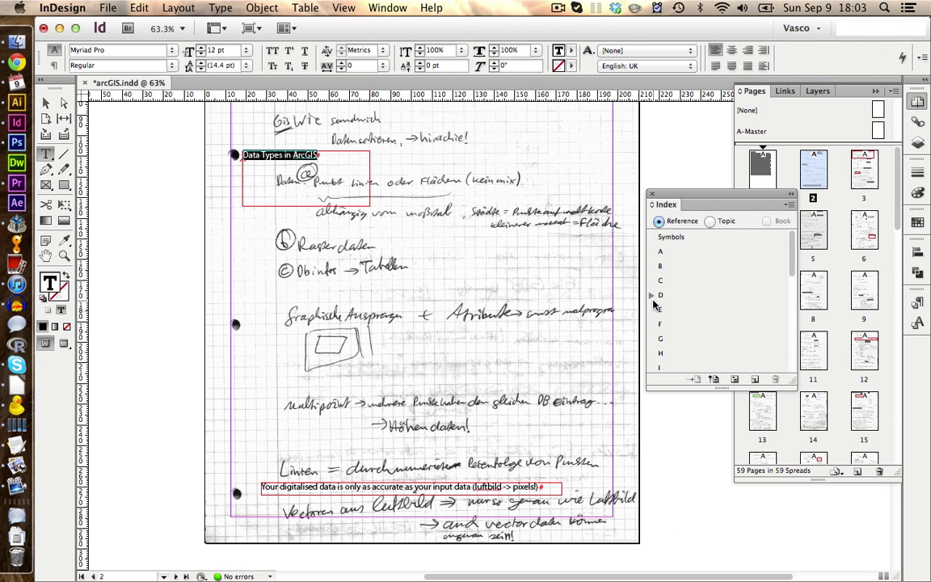
pyautogui.click(651, 295)
pyautogui.click(664, 309)
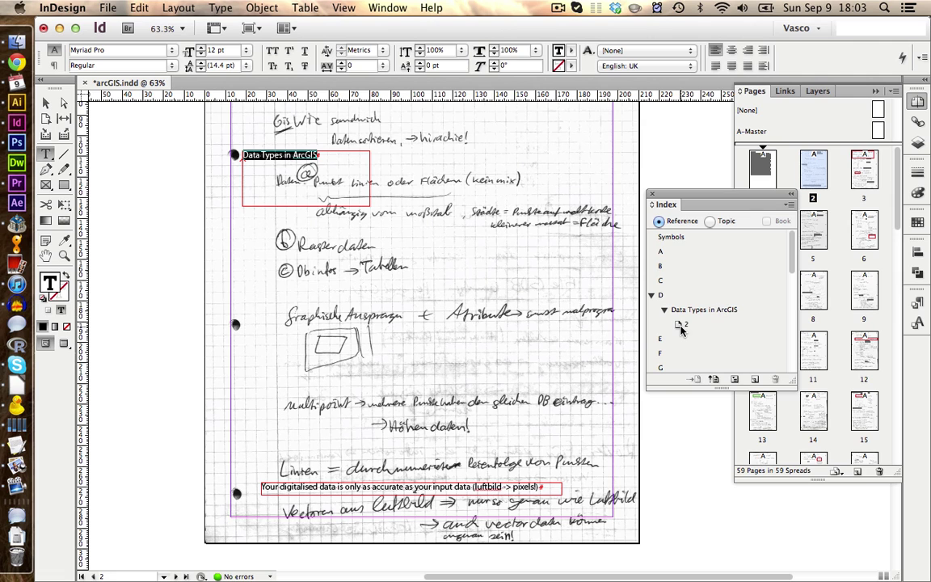
pyautogui.click(681, 325)
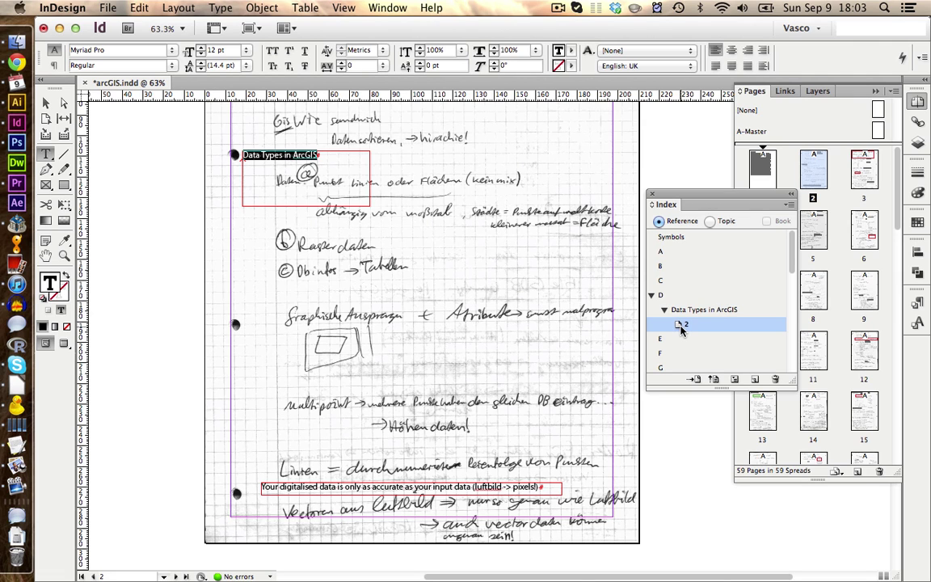
# Jump to the heading's index marker, zoom in, and delete 'in' from the heading
pyautogui.scroll(-10, 483, 293)
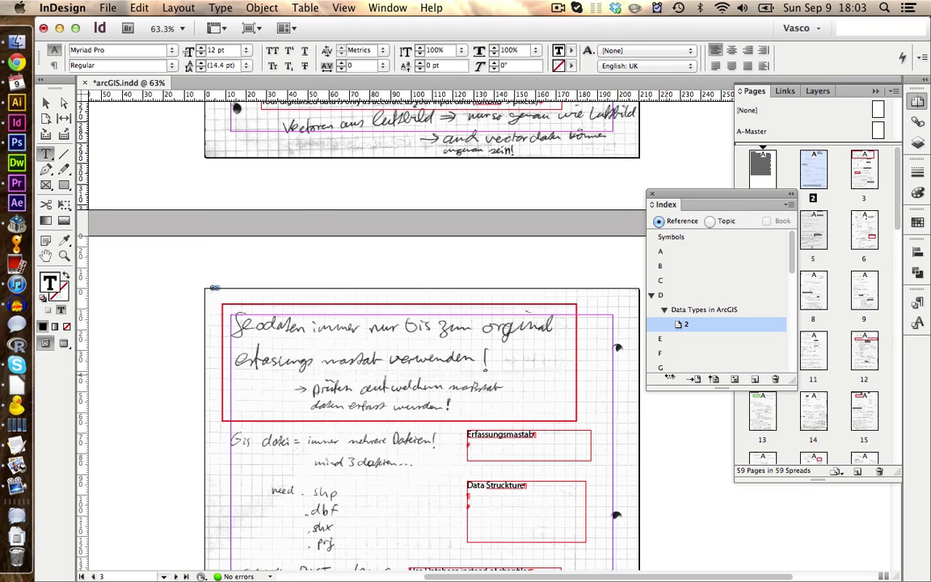
pyautogui.click(693, 381)
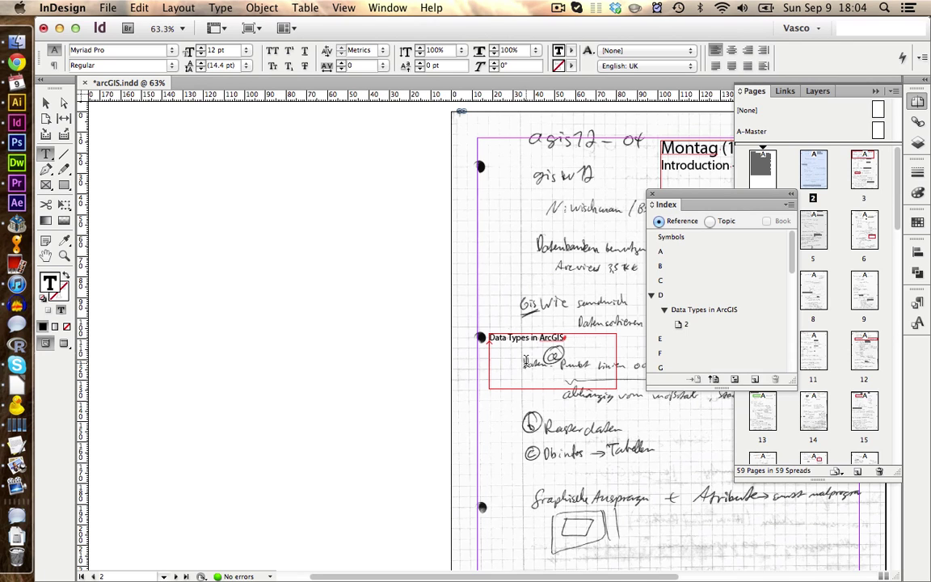
pyautogui.click(64, 255)
pyautogui.moveTo(396, 305); pyautogui.dragTo(656, 404)
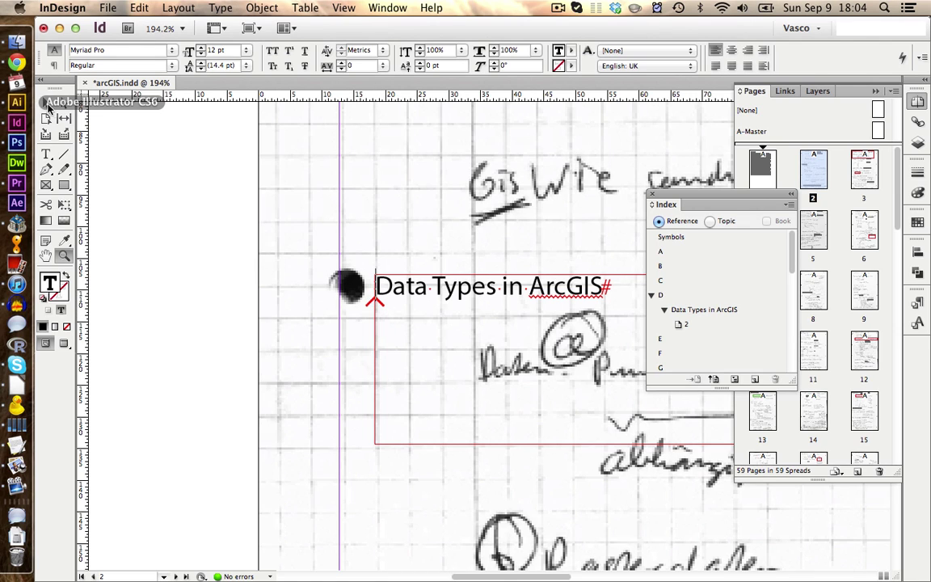
pyautogui.click(49, 105)
pyautogui.doubleClick(396, 294)
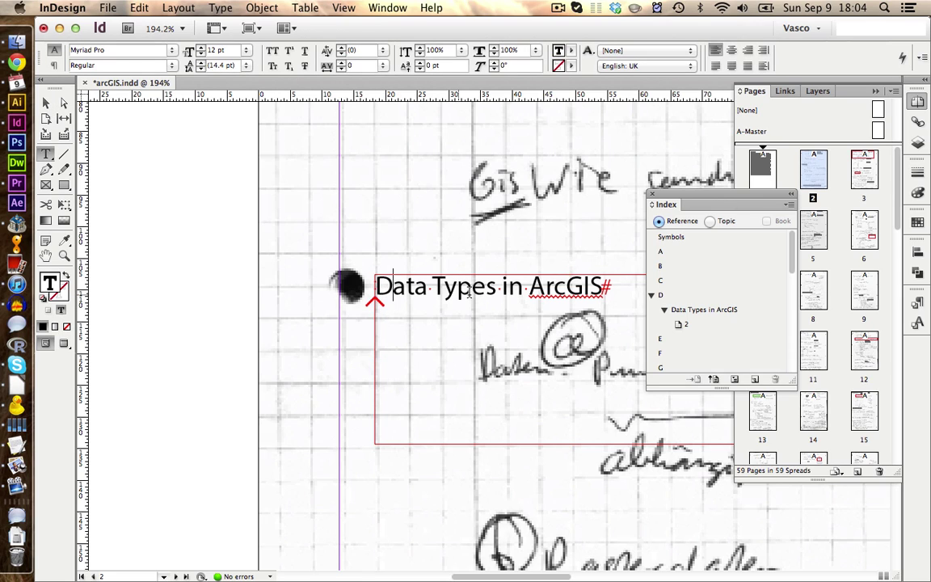
pyautogui.doubleClick(514, 288)
pyautogui.press('BackSpace')
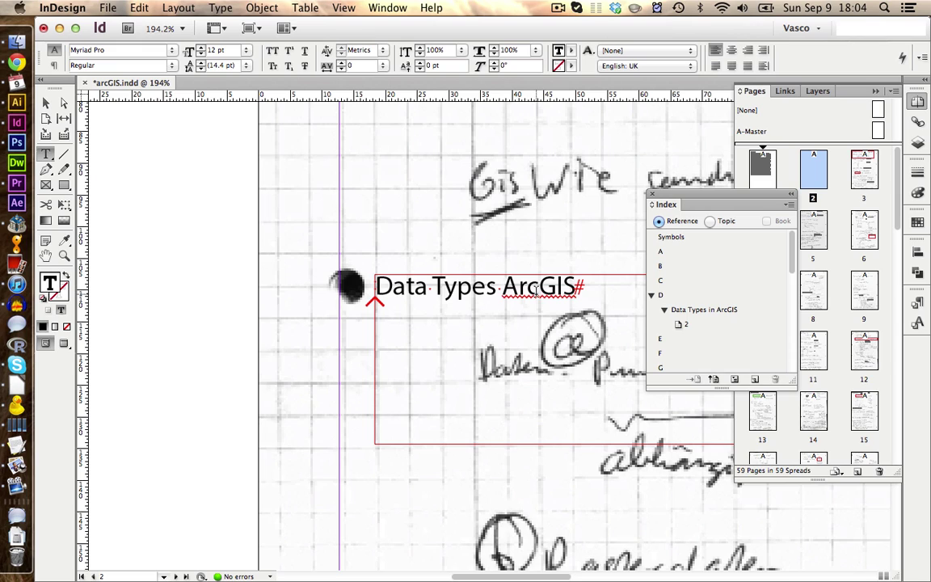
# Leave the 'Data Types in ArcGIS' topic name unchanged and select the word 'Data' in the heading
pyautogui.click(685, 315)
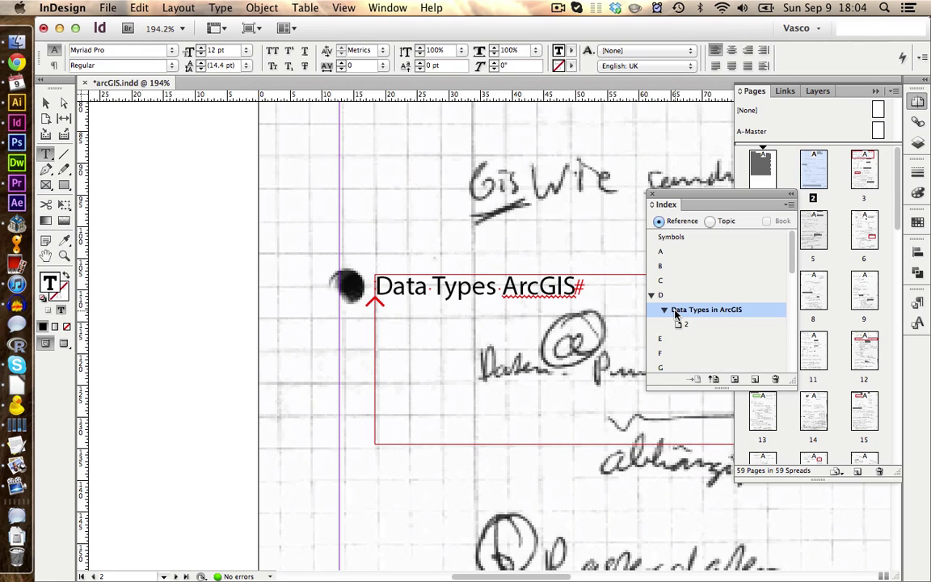
pyautogui.doubleClick(676, 314)
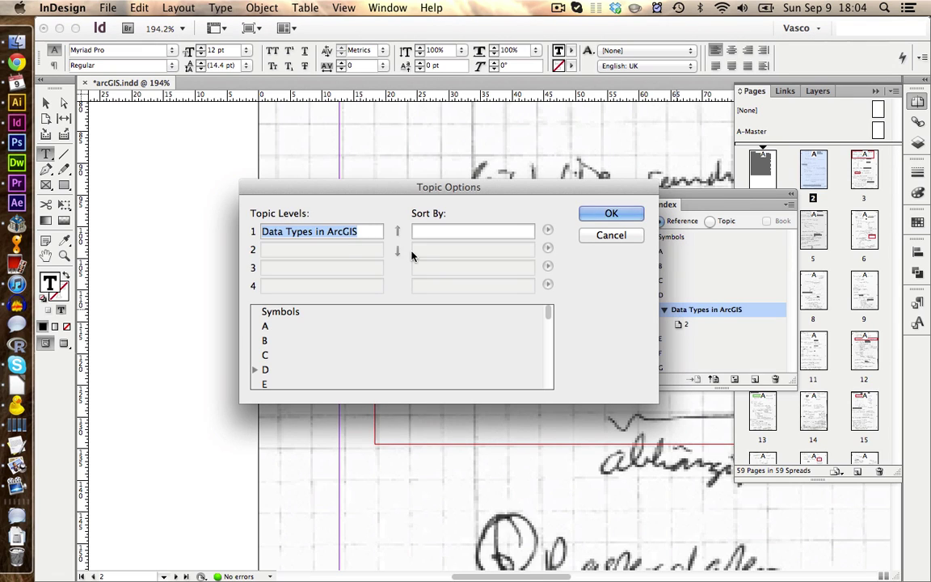
pyautogui.press('Right')
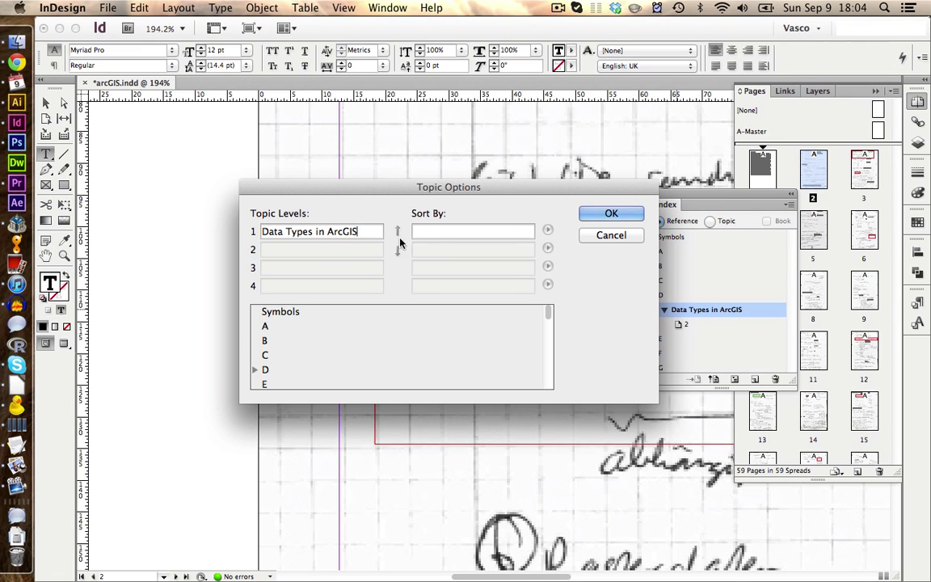
pyautogui.click(606, 214)
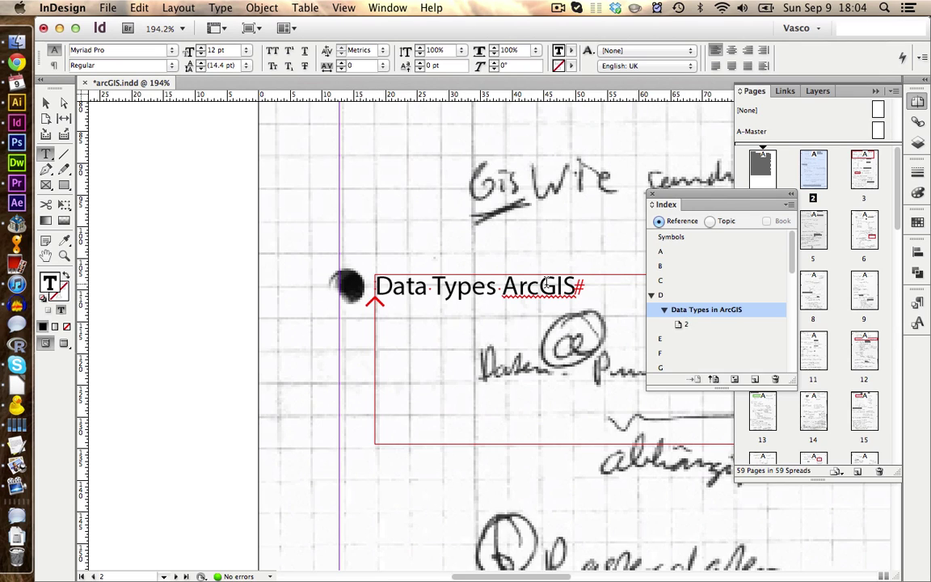
pyautogui.click(511, 306)
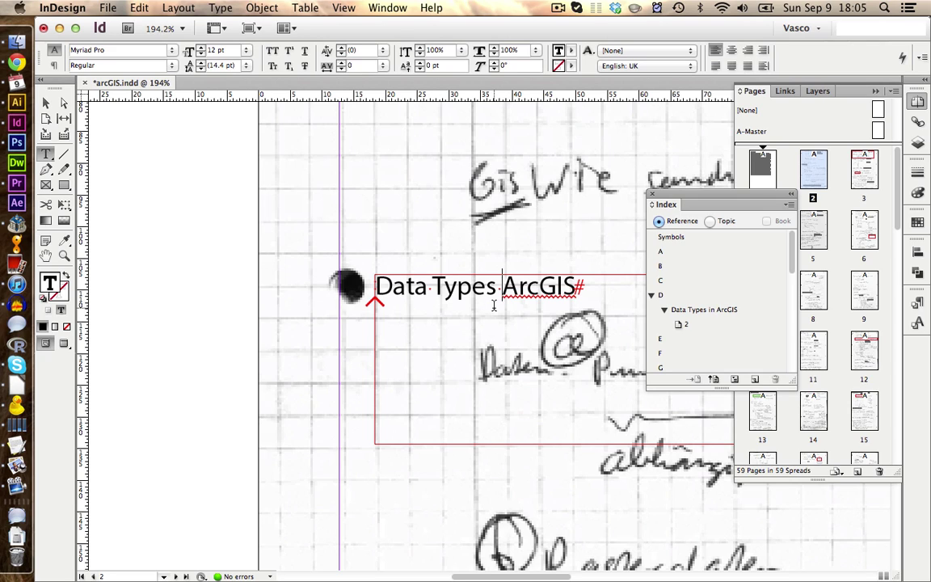
pyautogui.doubleClick(403, 292)
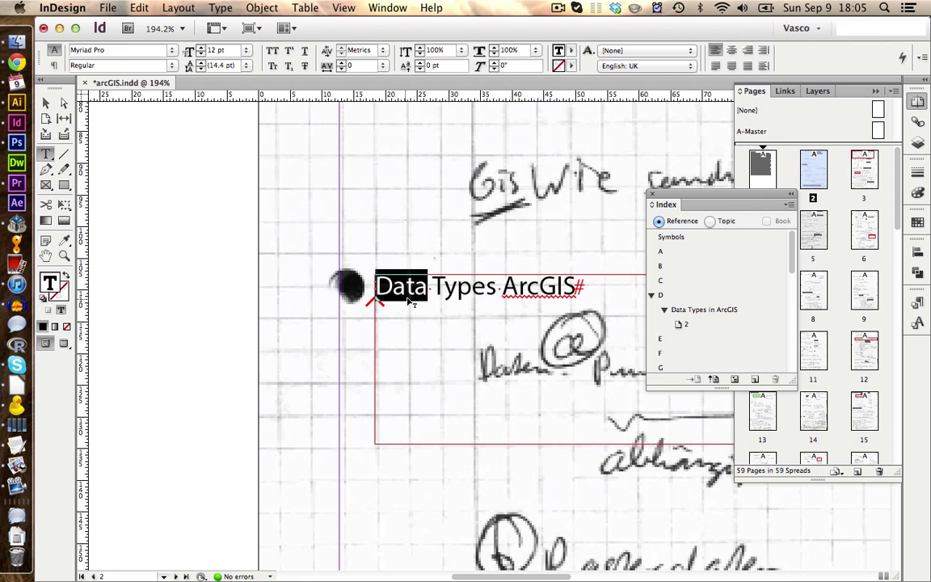
# Index the word 'Data' on page 2 and expand its entries
pyautogui.click(754, 380)
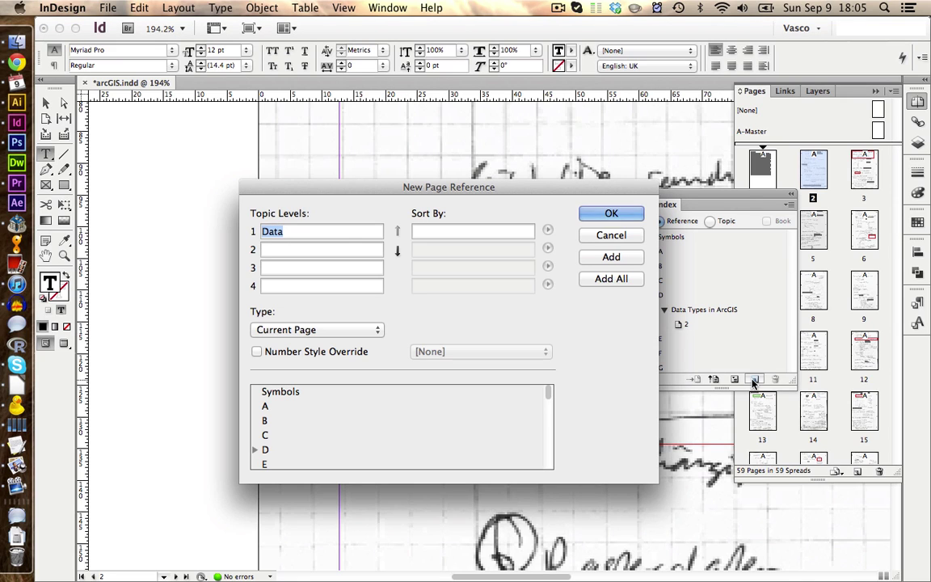
pyautogui.click(611, 213)
pyautogui.click(664, 310)
pyautogui.click(664, 339)
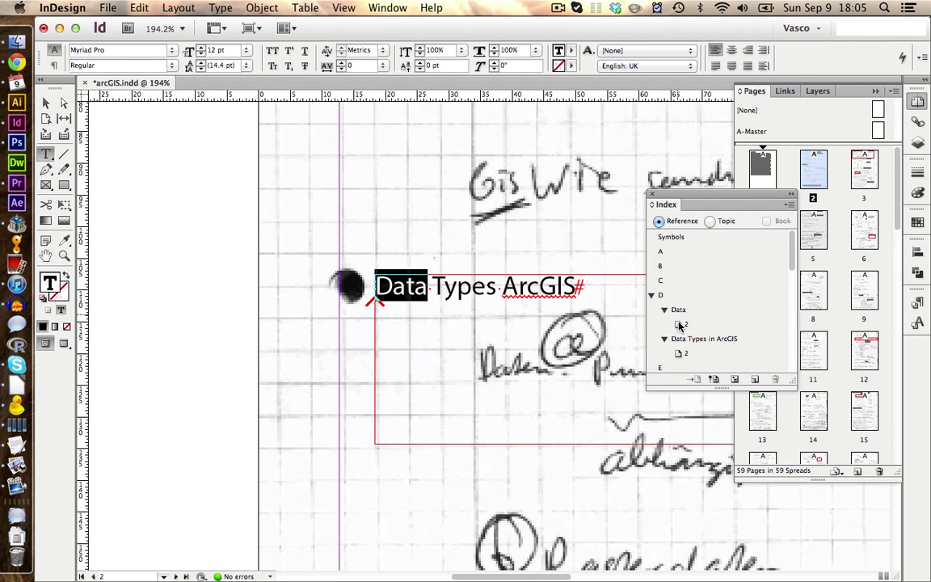
# Restore 'in' to the heading and select the full 'Data Types in ArcGIS' text
pyautogui.click(529, 347)
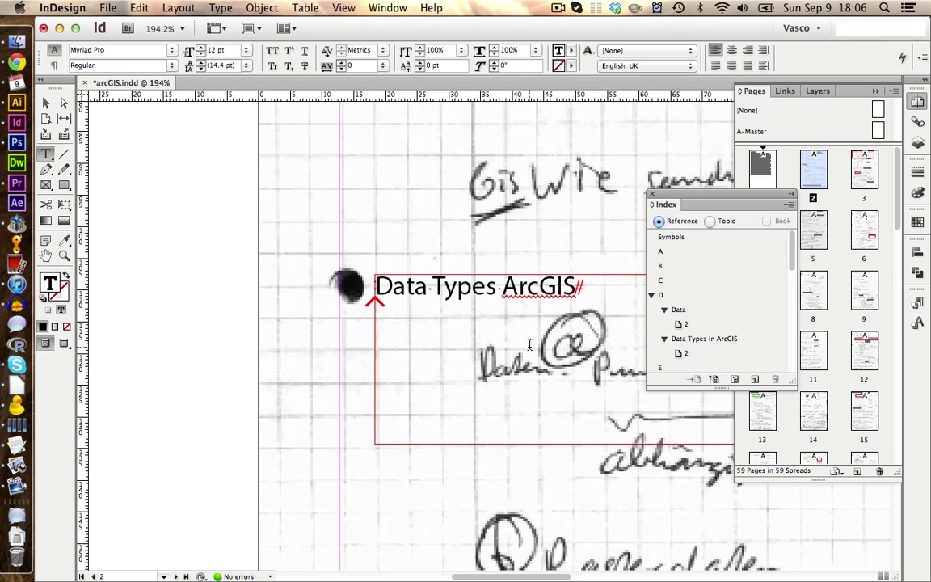
pyautogui.click(499, 287)
pyautogui.write('in')
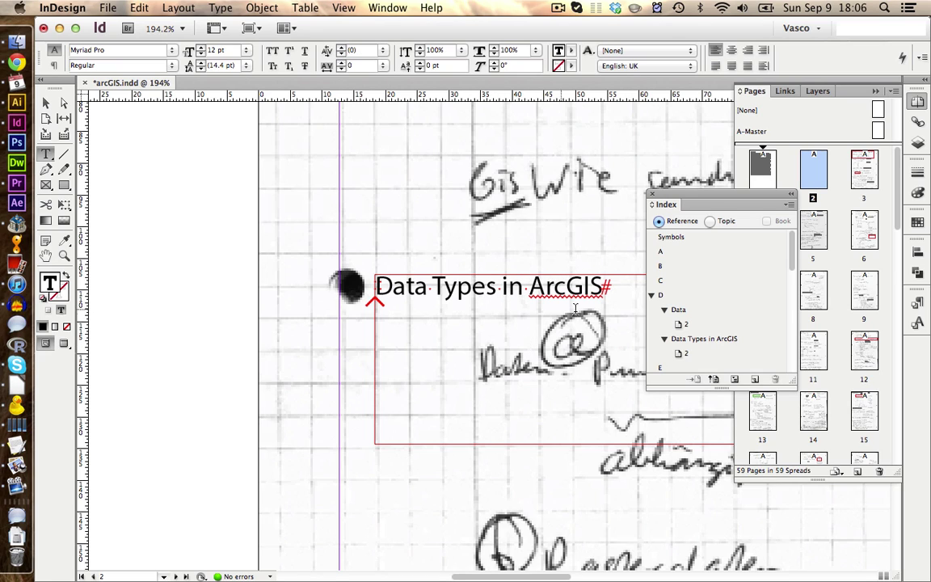
pyautogui.moveTo(614, 287); pyautogui.dragTo(333, 287)
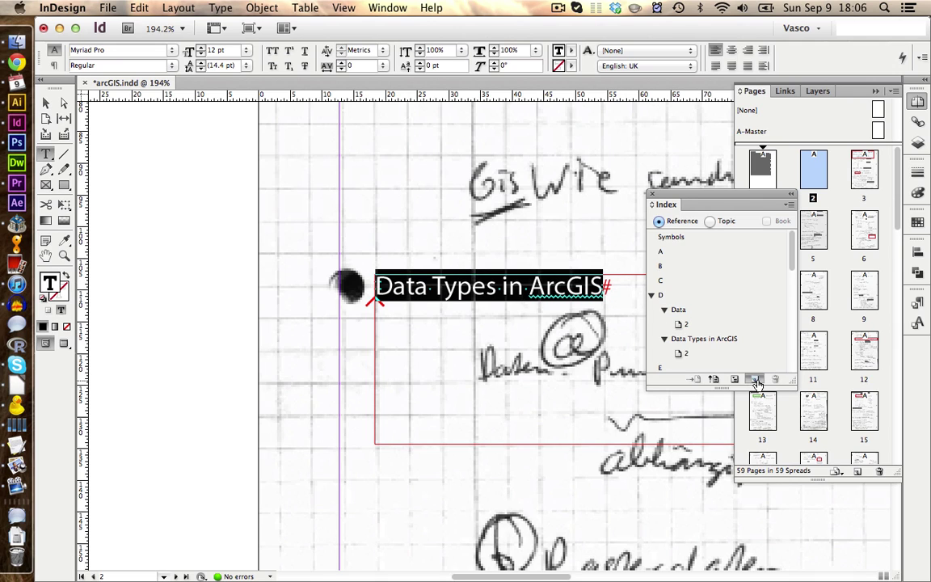
# Index the heading as a level-2 'Data Types in ArcGIS' subentry under the Data topic
pyautogui.click(743, 378)
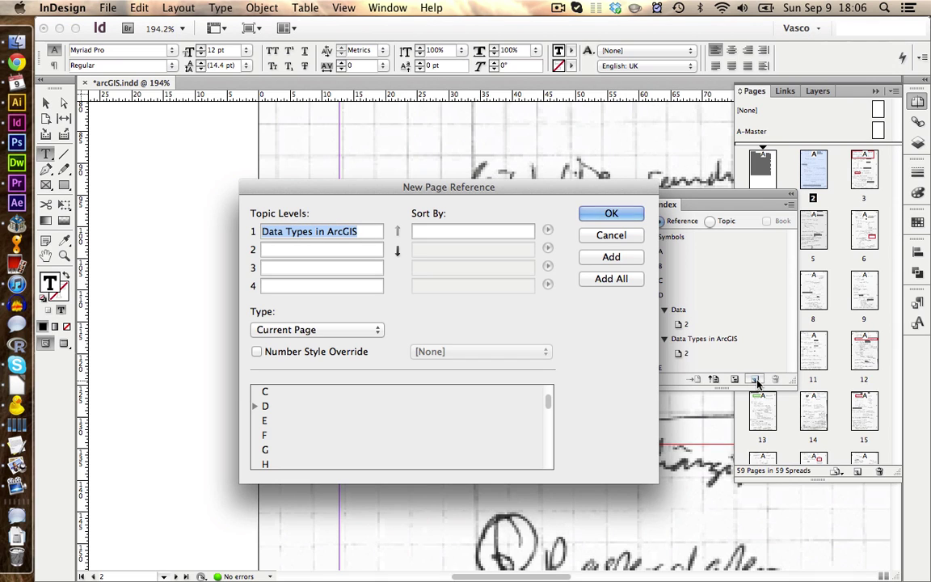
pyautogui.click(397, 252)
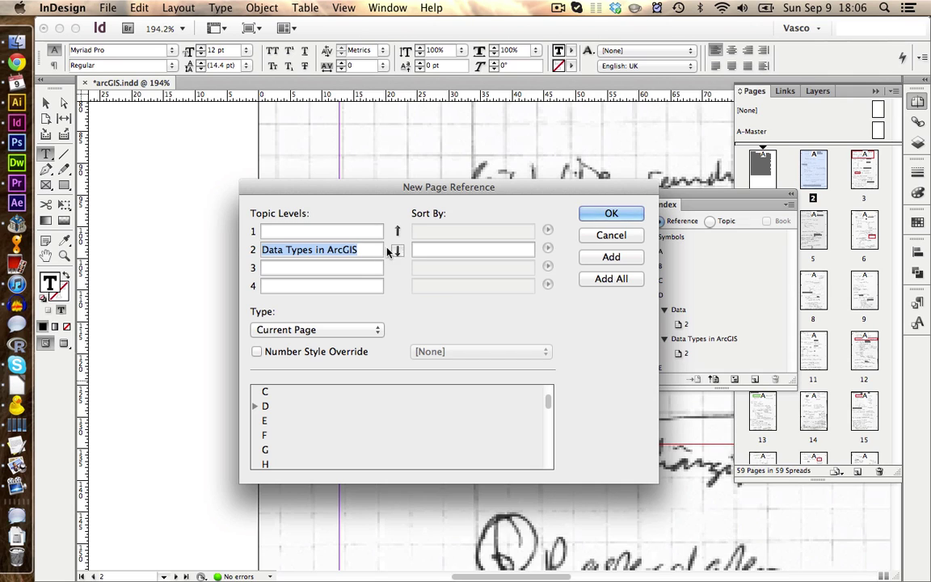
pyautogui.click(255, 406)
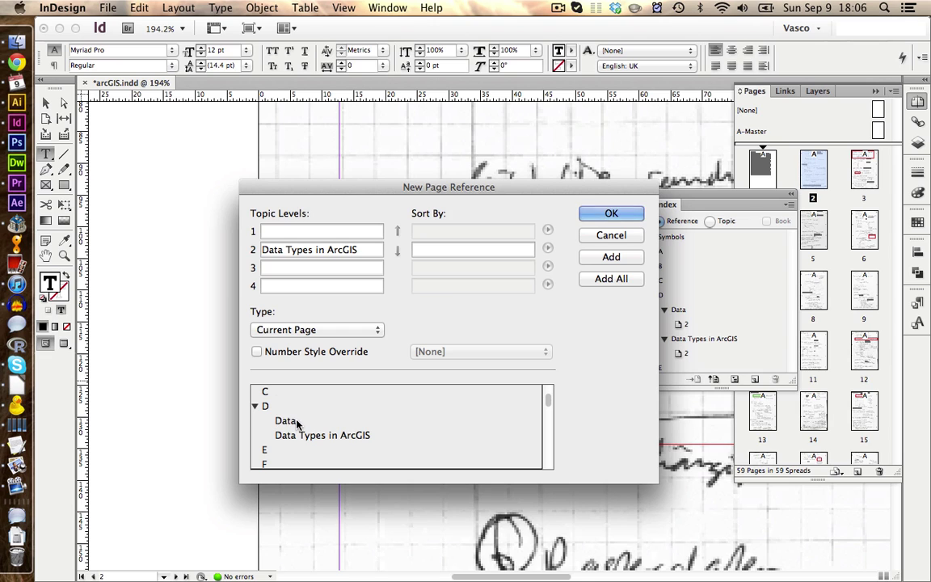
pyautogui.click(277, 421)
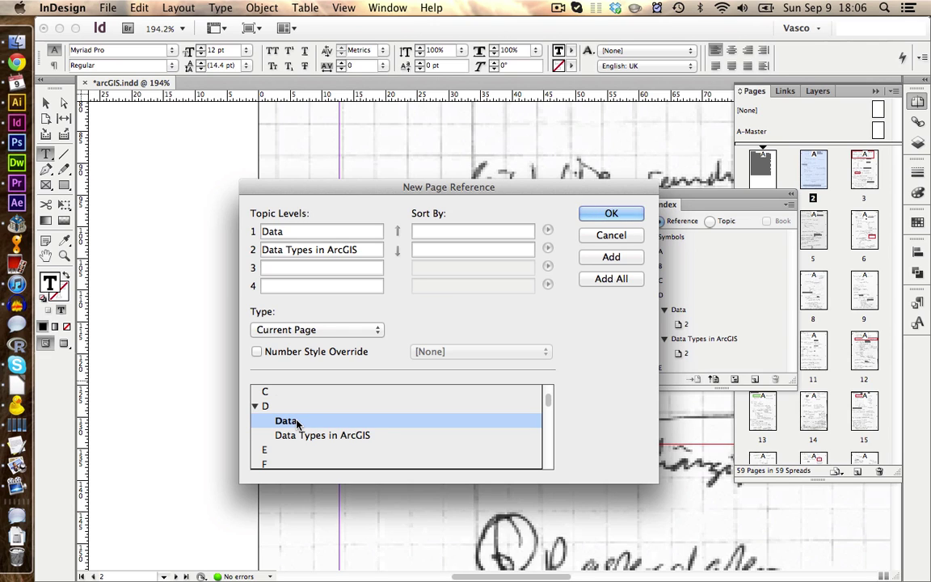
pyautogui.click(611, 214)
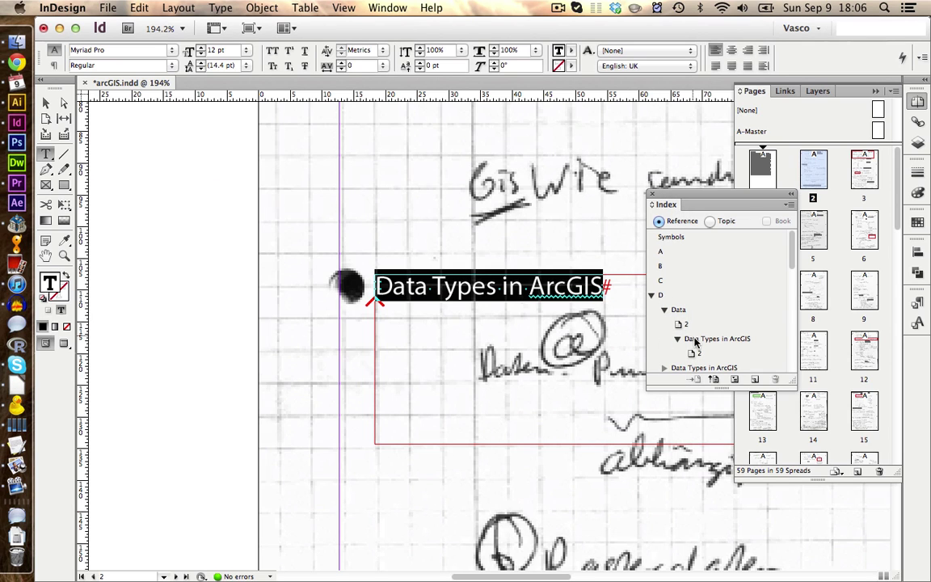
pyautogui.click(723, 339)
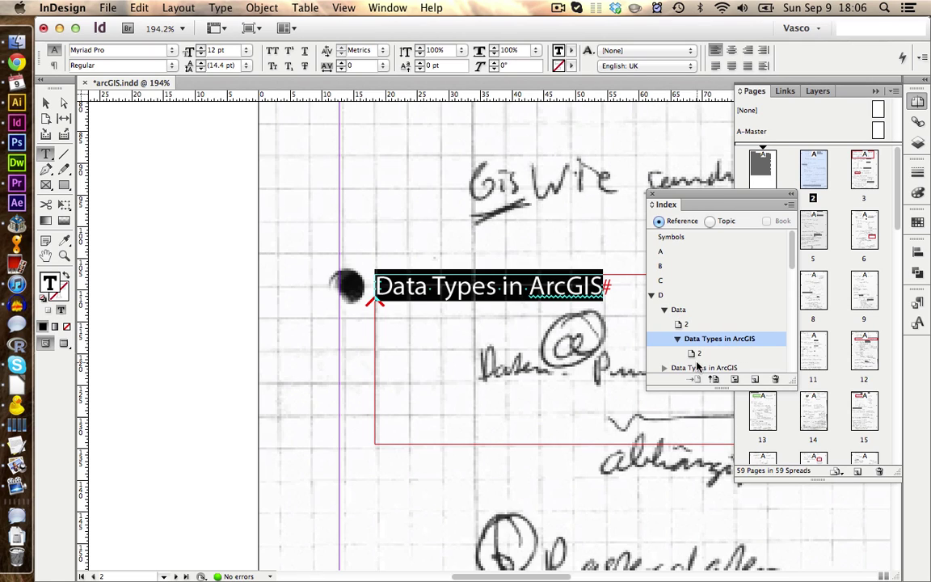
pyautogui.click(697, 369)
pyautogui.scroll(-1, 695, 343)
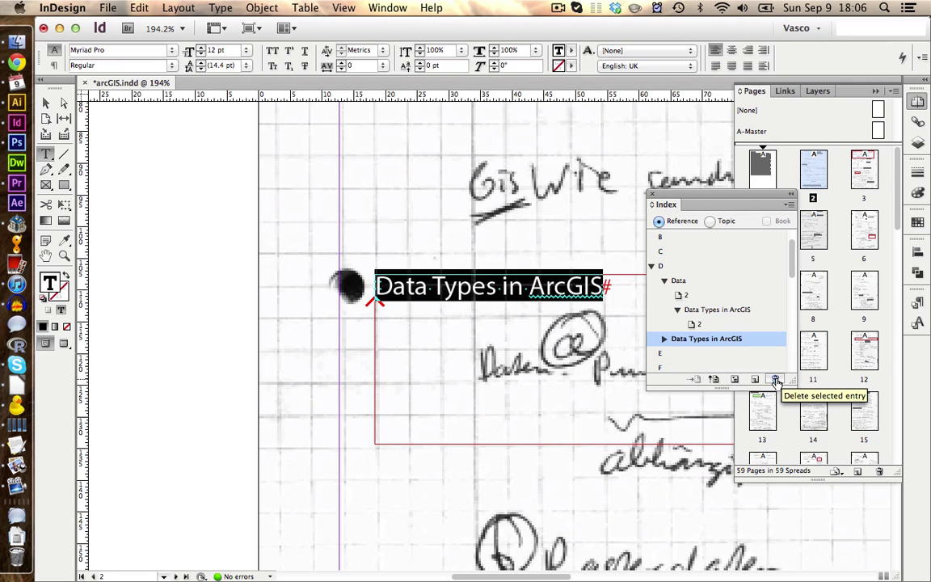
# Fit the page, then index 'digitalised data' on page 2 and expand the new entry
pyautogui.click(343, 7)
pyautogui.click(388, 114)
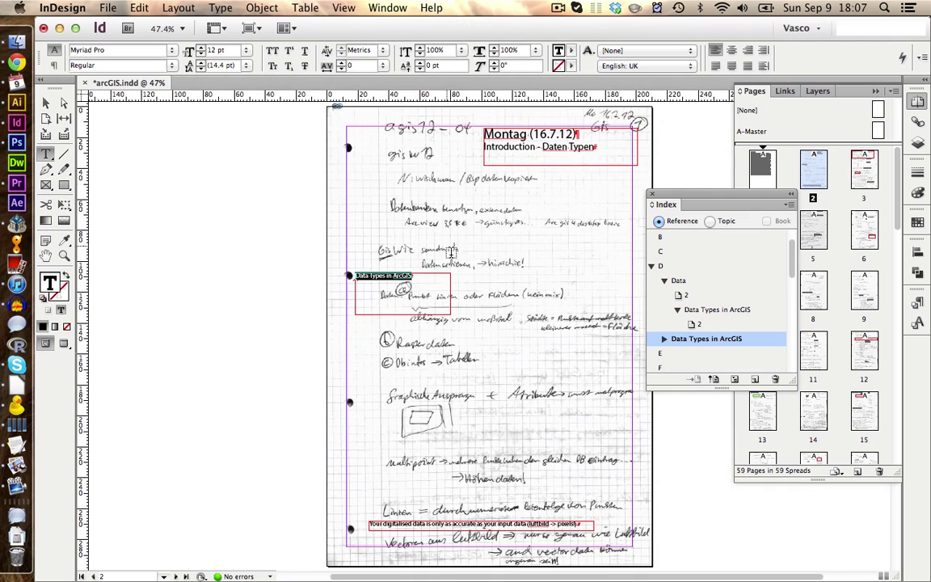
pyautogui.scroll(-5, 233, 308)
pyautogui.moveTo(265, 282); pyautogui.dragTo(457, 368)
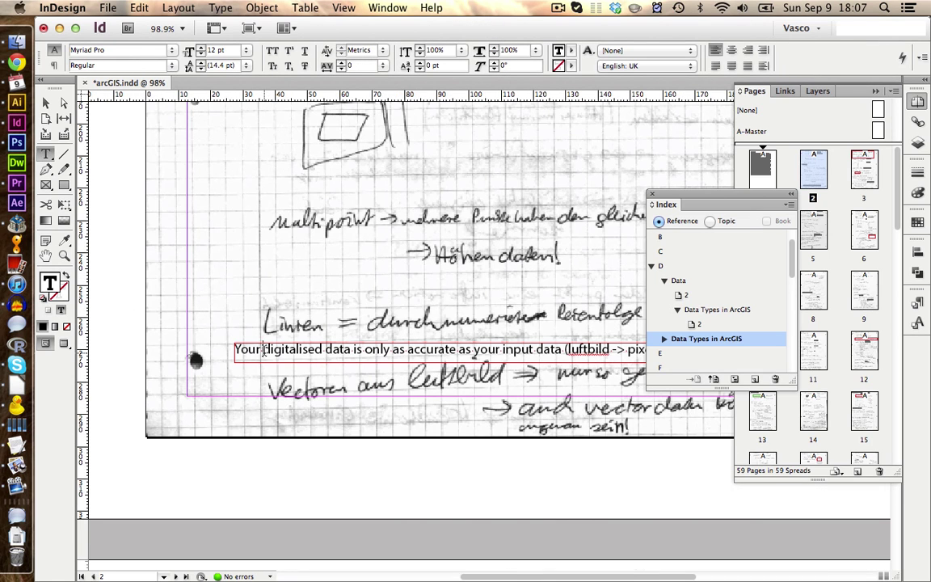
pyautogui.moveTo(264, 349); pyautogui.dragTo(353, 349)
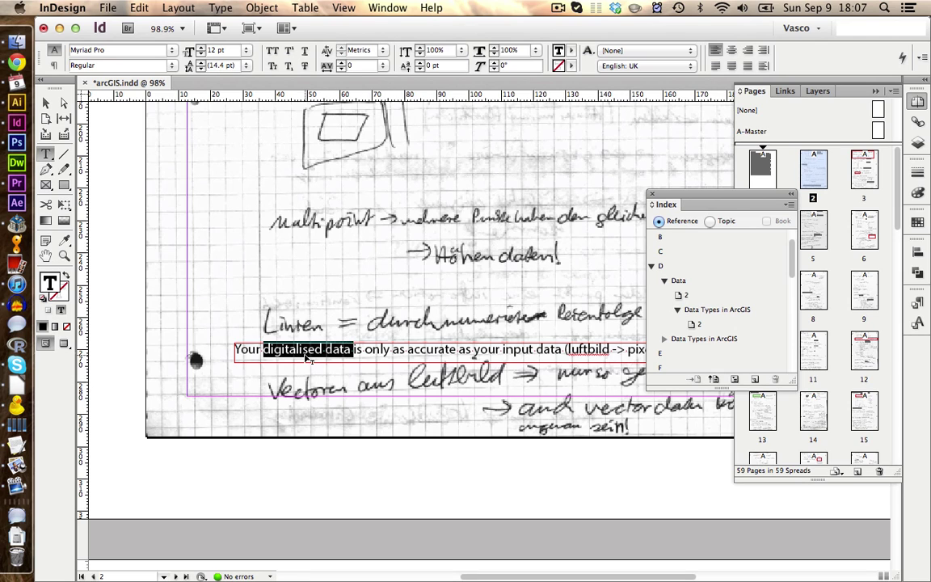
pyautogui.click(754, 379)
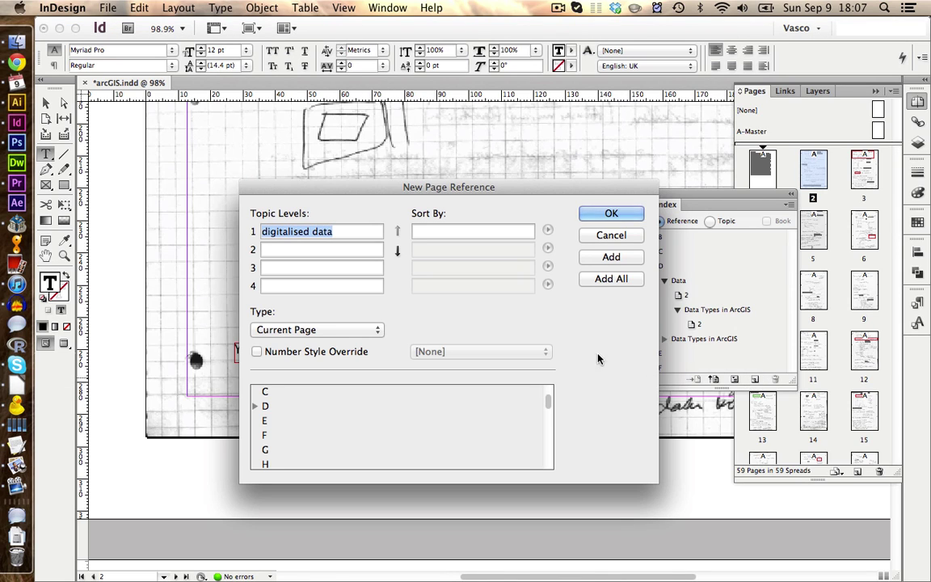
pyautogui.click(611, 213)
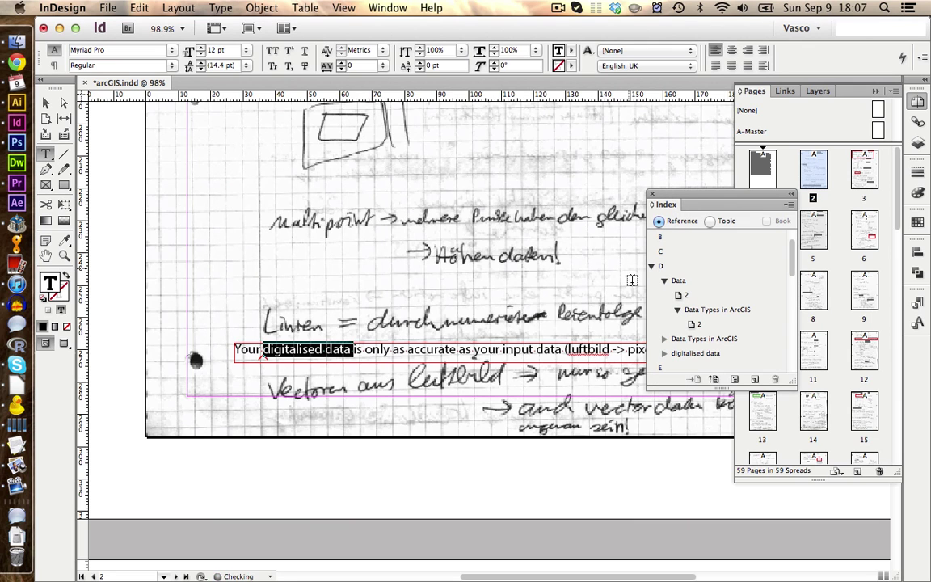
pyautogui.click(664, 353)
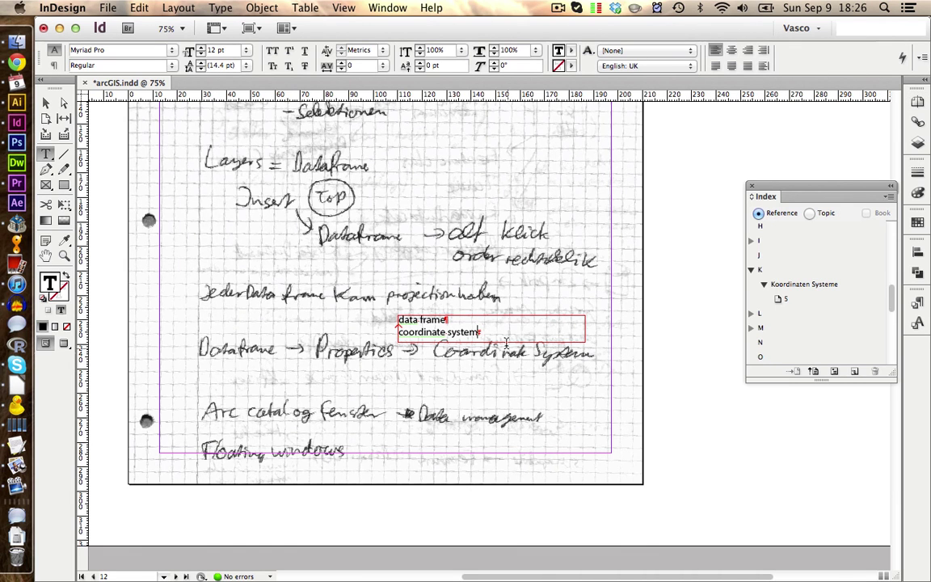
# Select 'coordinate system' and start a See-type page reference, revealing the K topics
pyautogui.moveTo(498, 330); pyautogui.dragTo(422, 332)
pyautogui.tripleClick(440, 338)
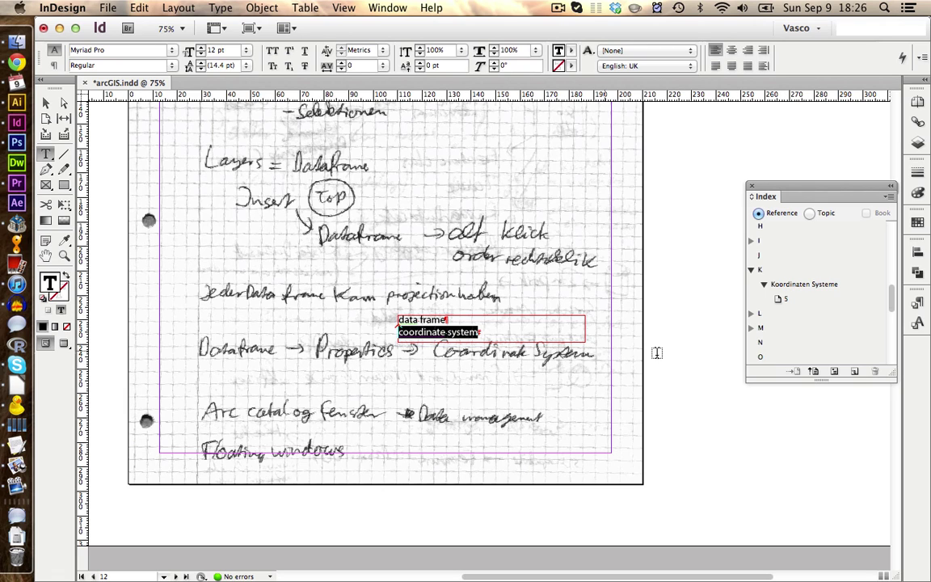
pyautogui.click(853, 371)
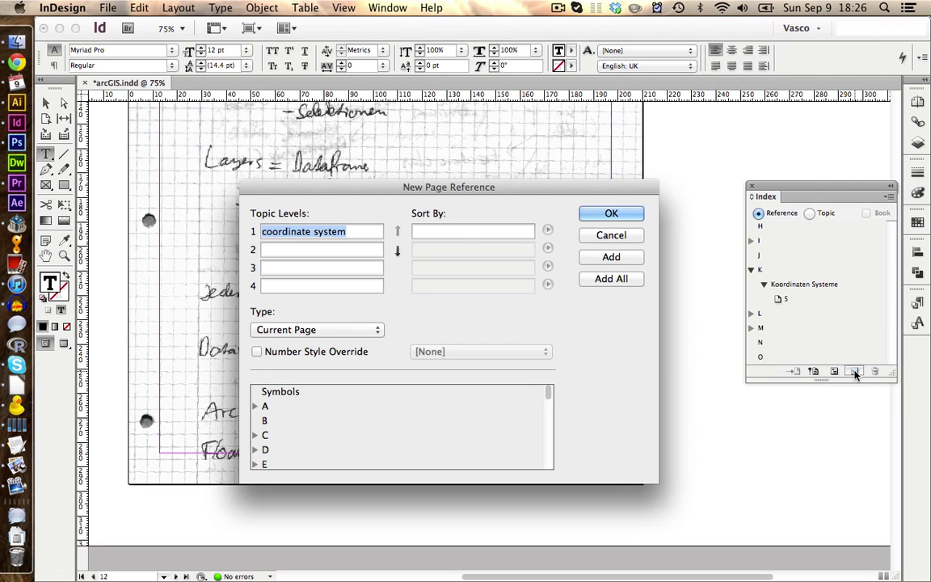
pyautogui.click(337, 327)
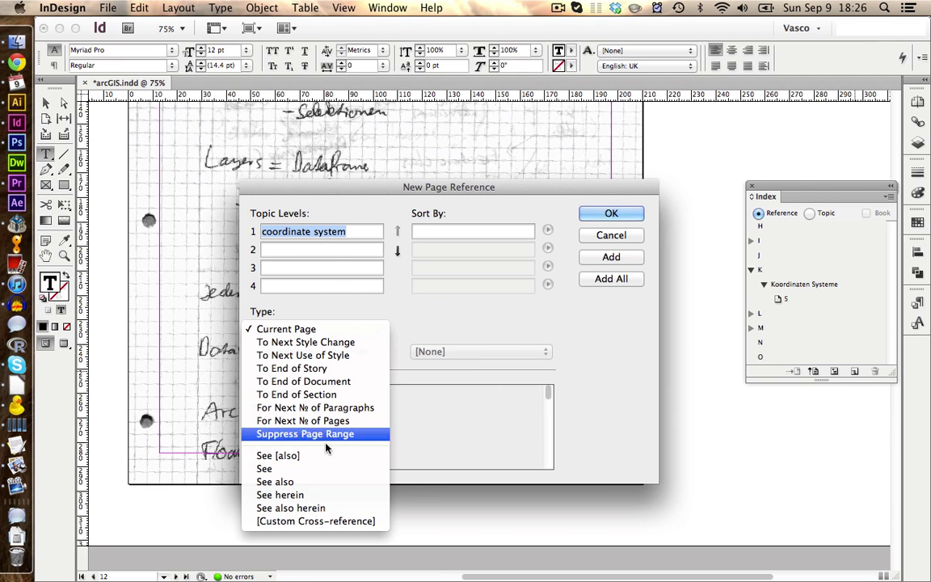
pyautogui.click(312, 469)
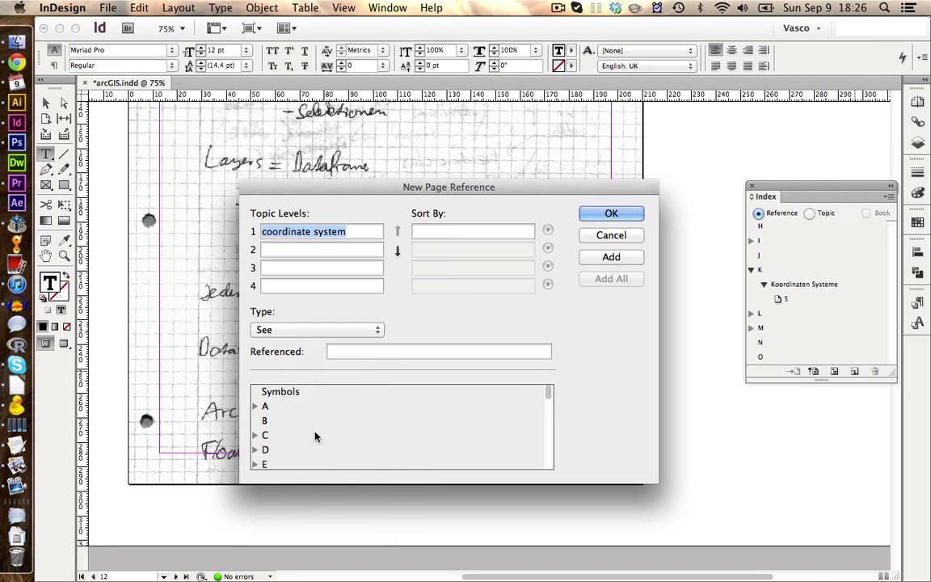
pyautogui.click(350, 351)
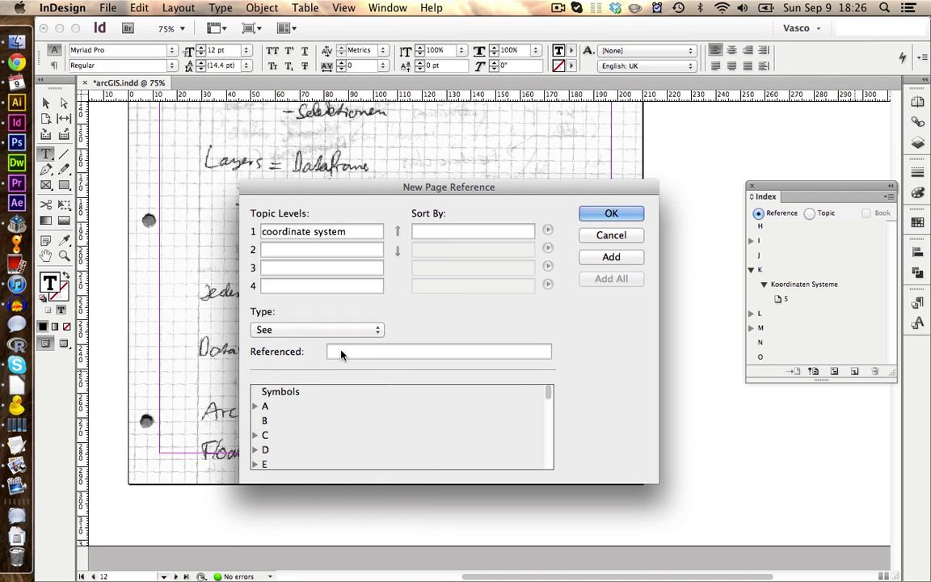
pyautogui.scroll(-5, 259, 437)
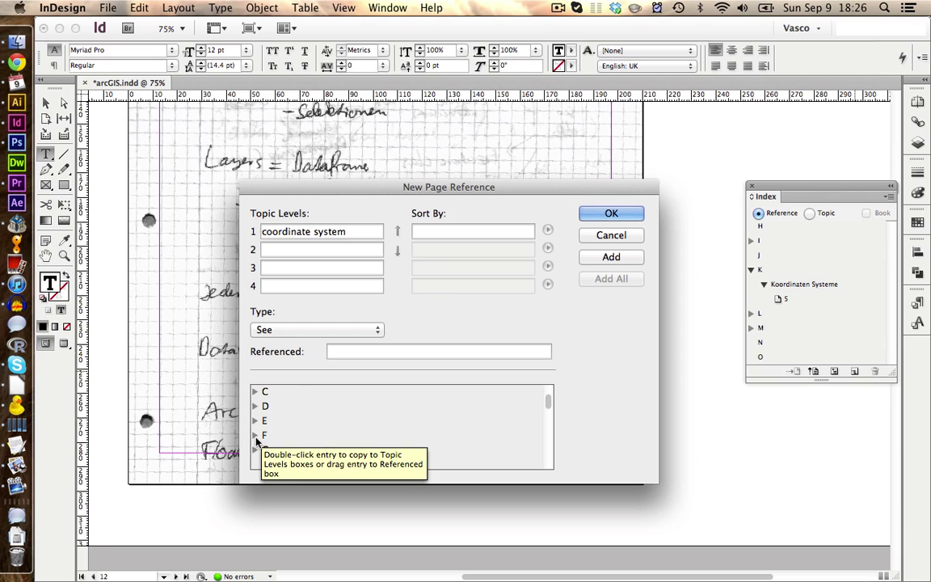
pyautogui.click(256, 421)
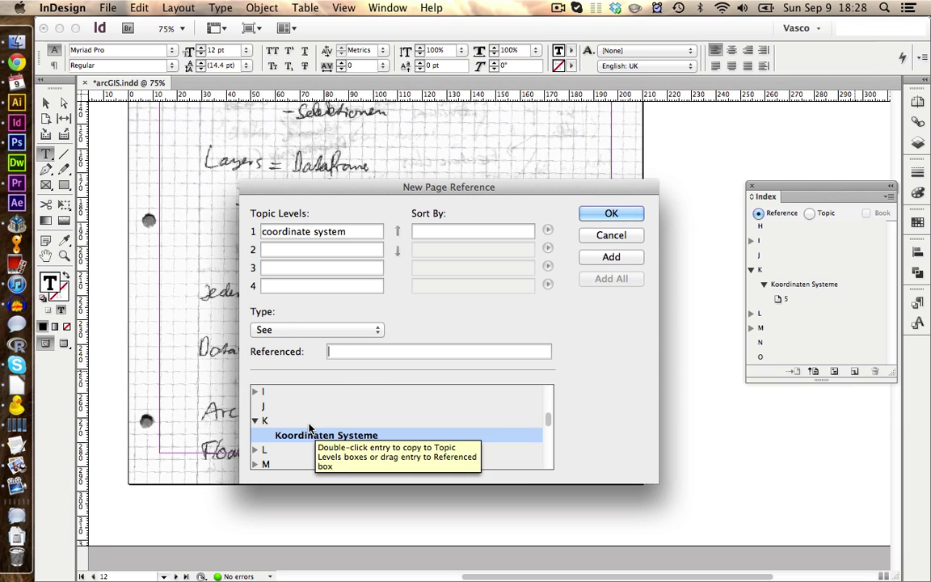
# Put 'Koordinaten Systeme' in the Referenced field, keeping 'coordinate system' as the only topic level
pyautogui.click(354, 231)
pyautogui.click(396, 252)
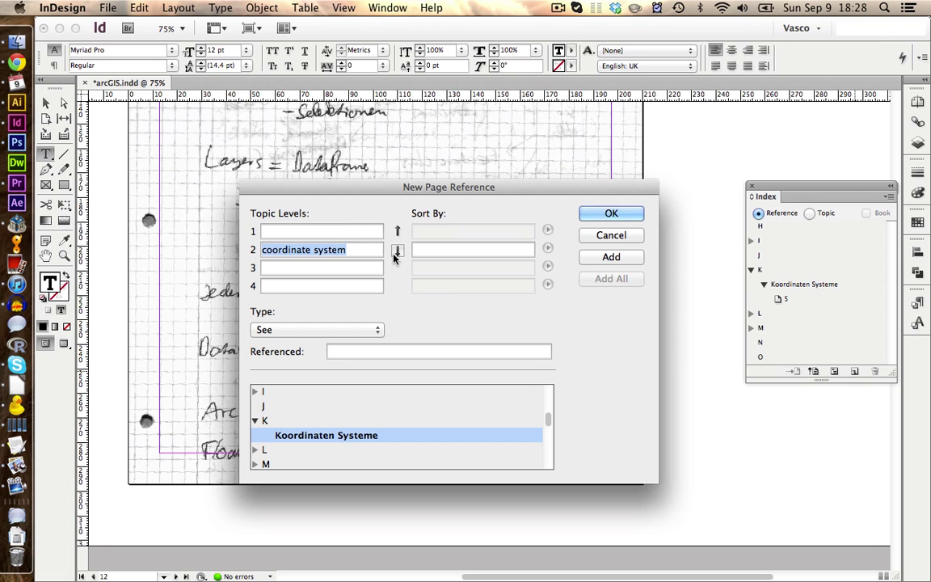
pyautogui.click(332, 233)
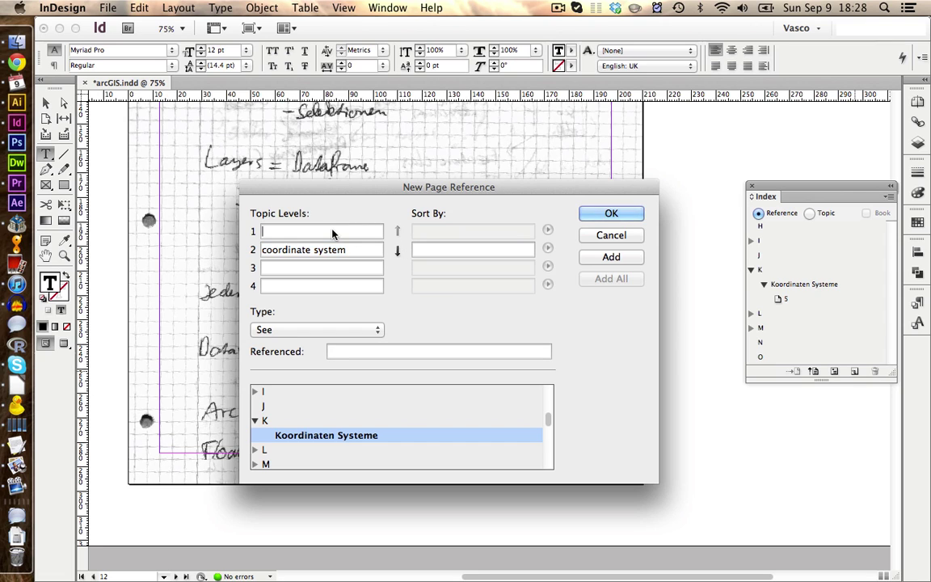
pyautogui.doubleClick(284, 438)
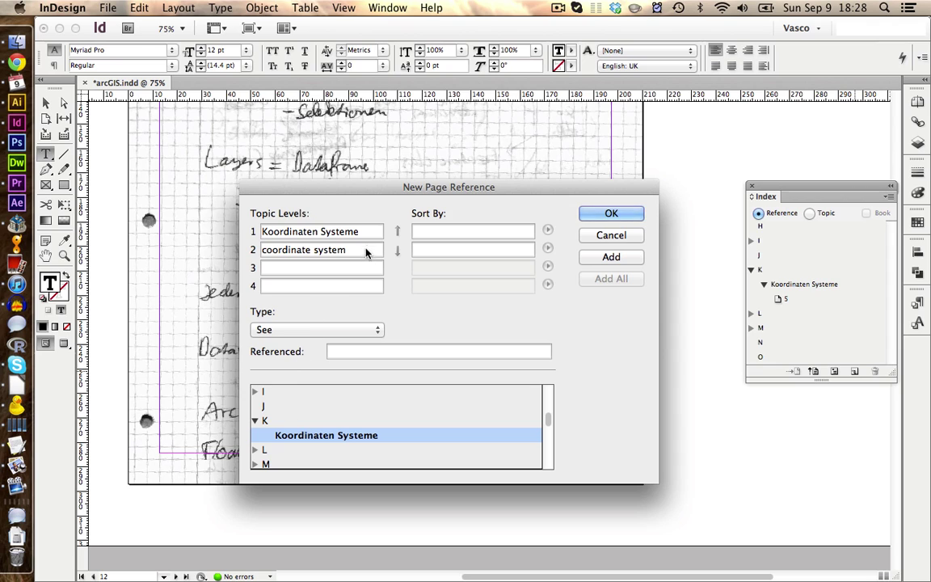
pyautogui.moveTo(359, 232); pyautogui.dragTo(225, 199)
pyautogui.press('super+c')
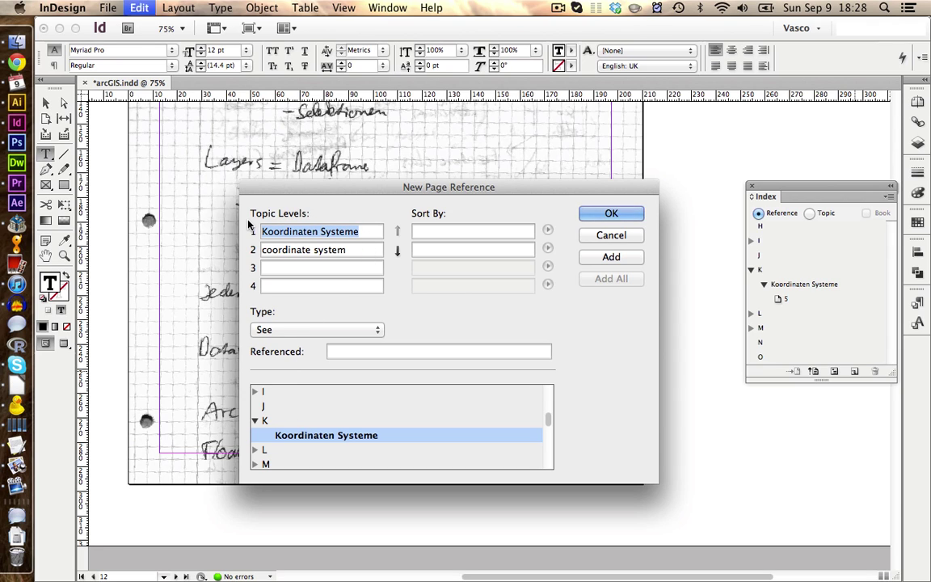
pyautogui.click(339, 352)
pyautogui.press('super+v')
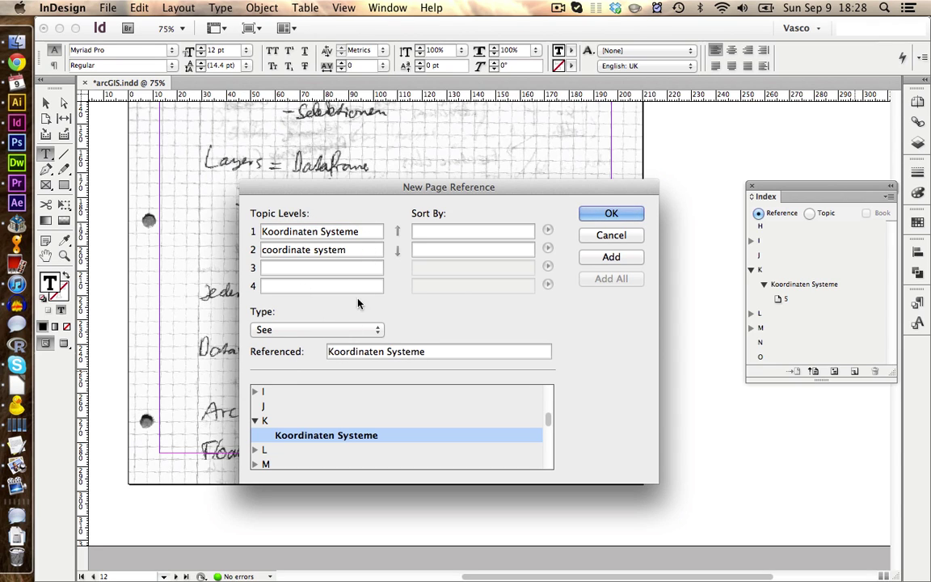
pyautogui.click(353, 250)
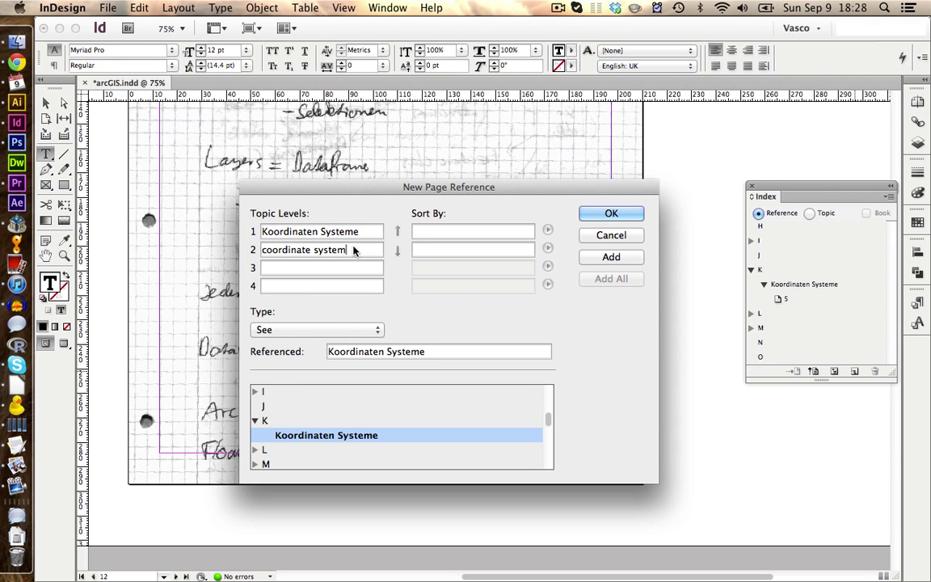
pyautogui.click(397, 231)
pyautogui.moveTo(371, 251); pyautogui.dragTo(250, 247)
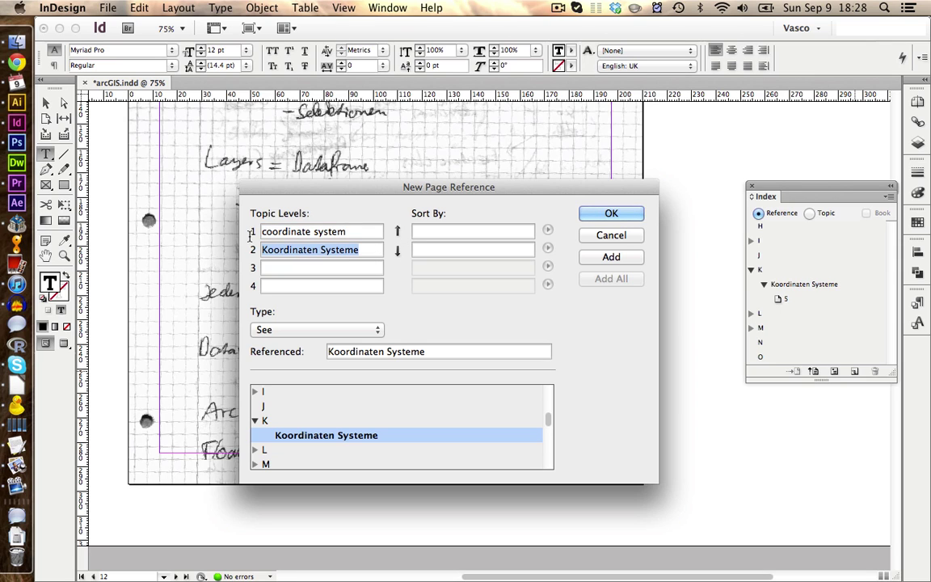
pyautogui.press('BackSpace')
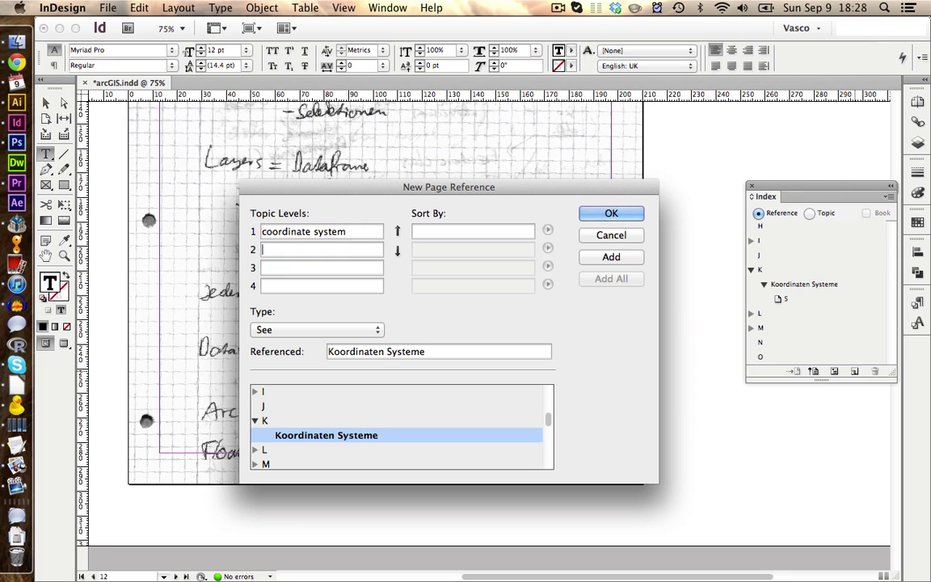
pyautogui.click(360, 353)
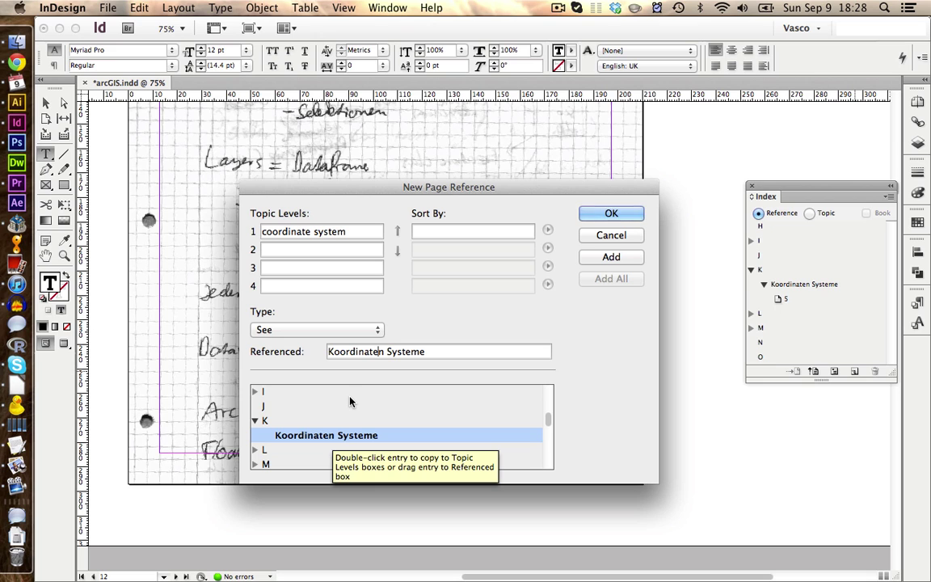
# Confirm the See Koordinaten Systeme cross-reference and check its page 5 reference in the index
pyautogui.click(609, 214)
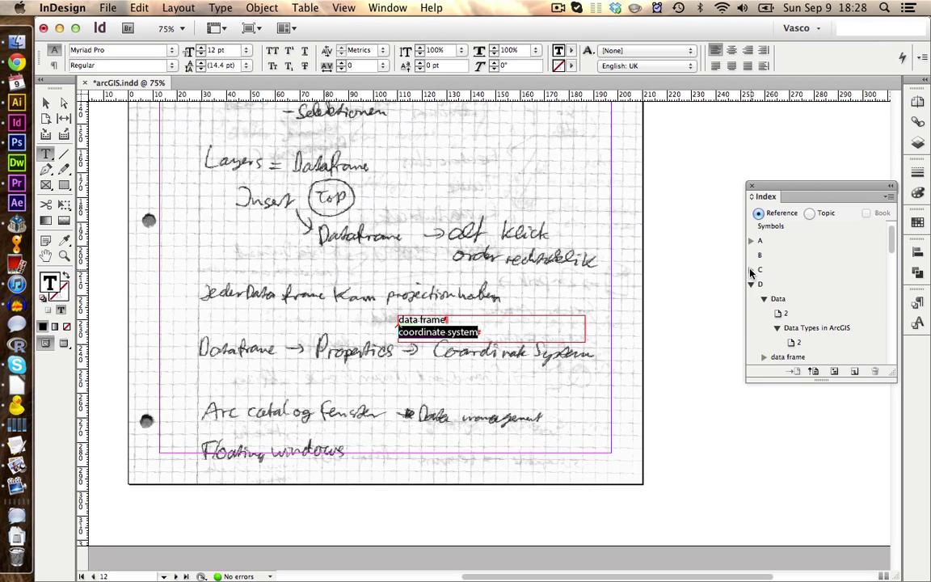
pyautogui.click(764, 285)
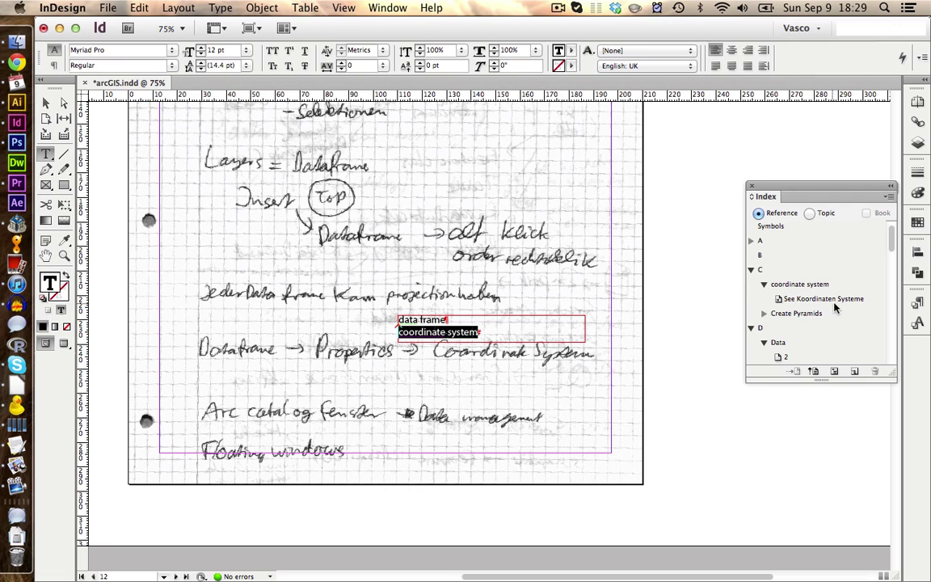
pyautogui.scroll(-1, 808, 303)
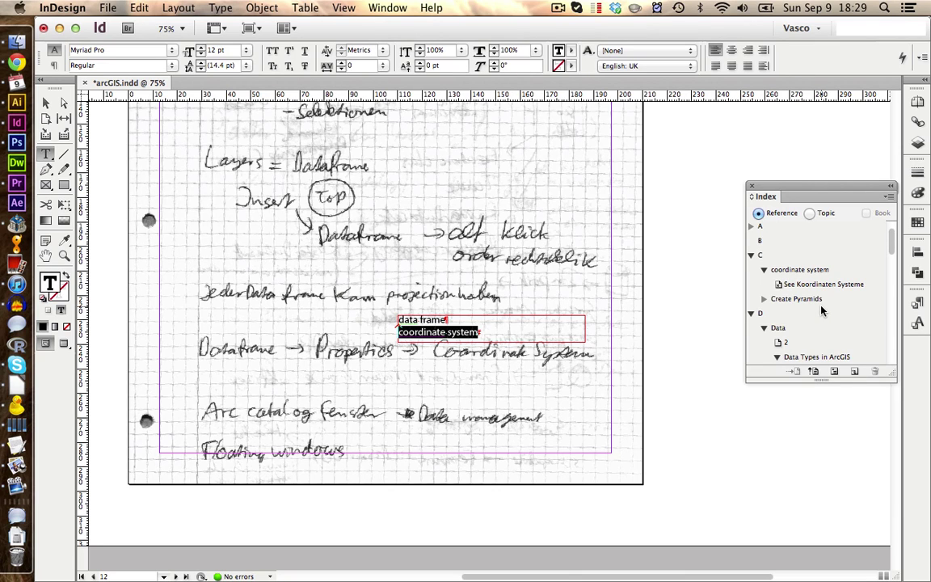
pyautogui.scroll(-10, 816, 309)
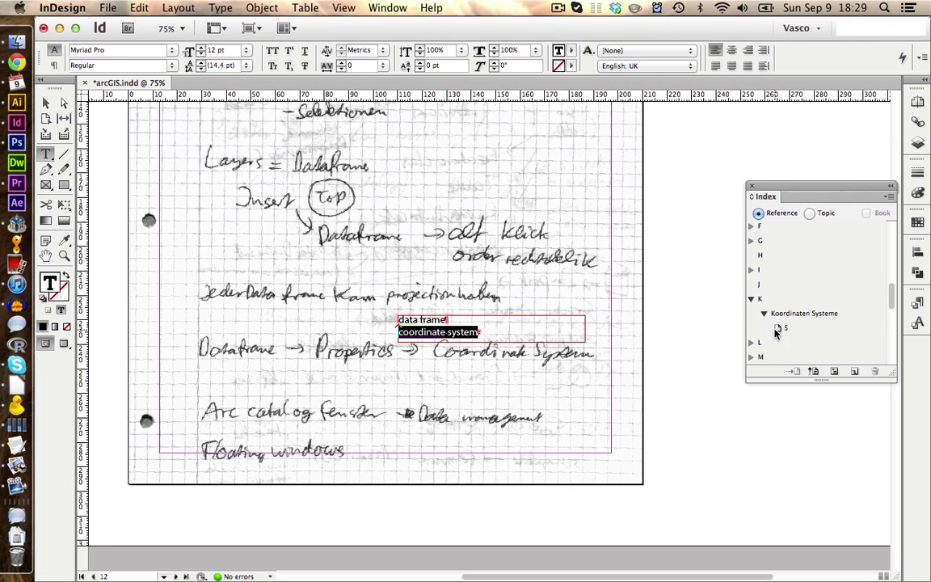
pyautogui.scroll(-2, 774, 334)
pyautogui.click(779, 329)
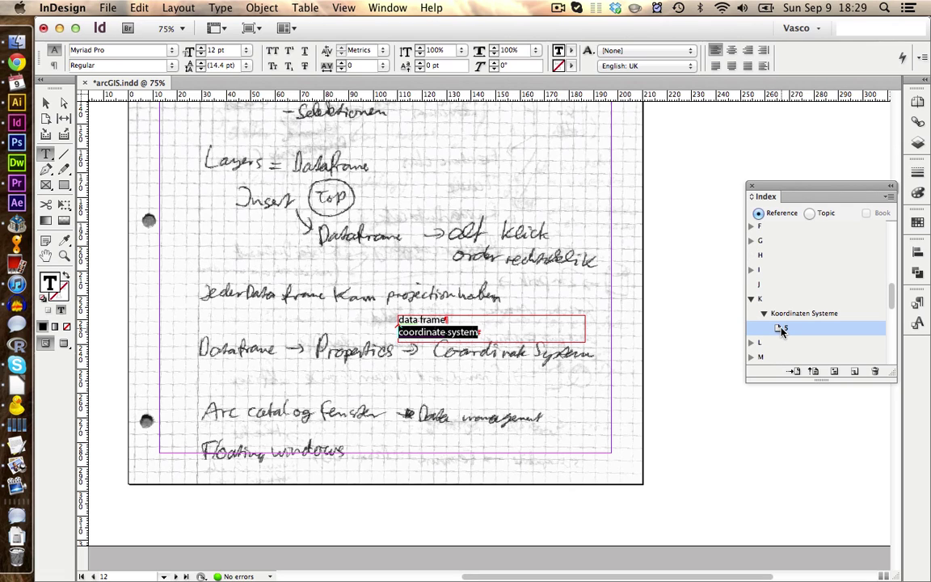
# Add a page 12 reference for 'coordinate system' under the existing Koordinaten Systeme topic
pyautogui.click(510, 327)
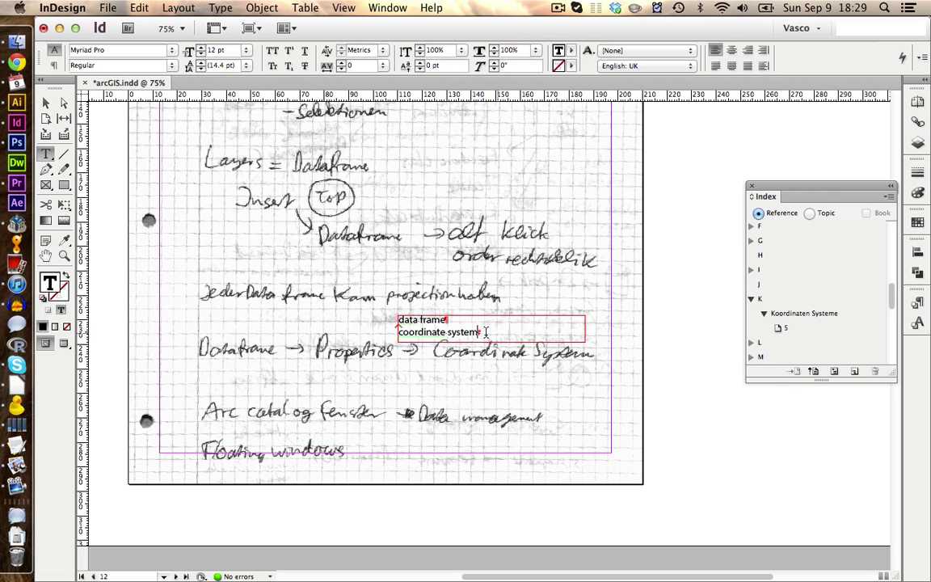
pyautogui.tripleClick(401, 332)
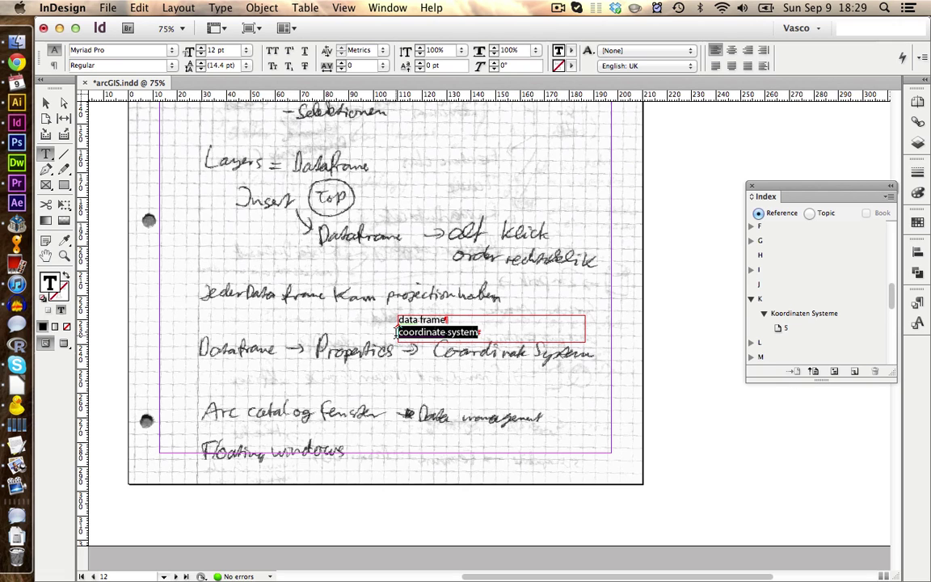
pyautogui.click(853, 370)
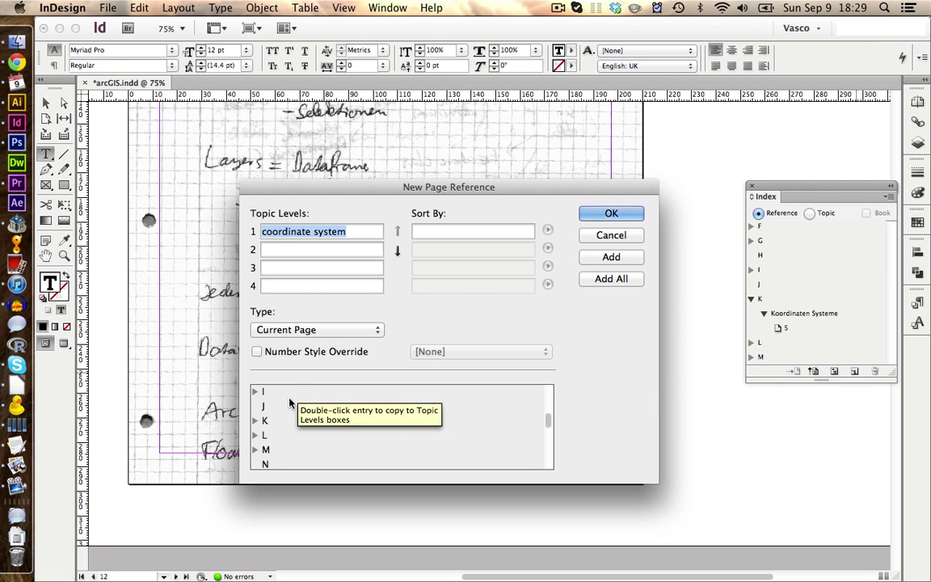
pyautogui.click(256, 420)
pyautogui.doubleClick(284, 437)
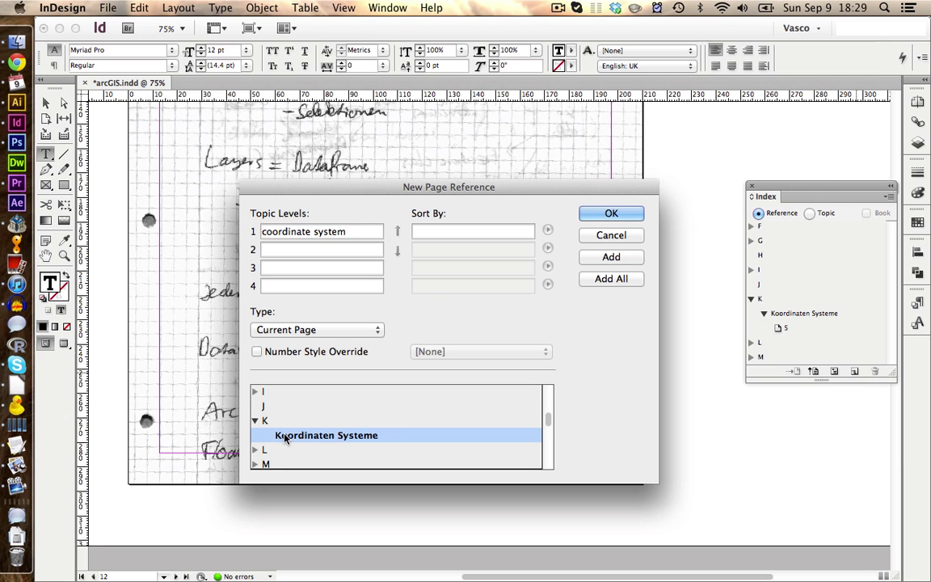
pyautogui.click(605, 214)
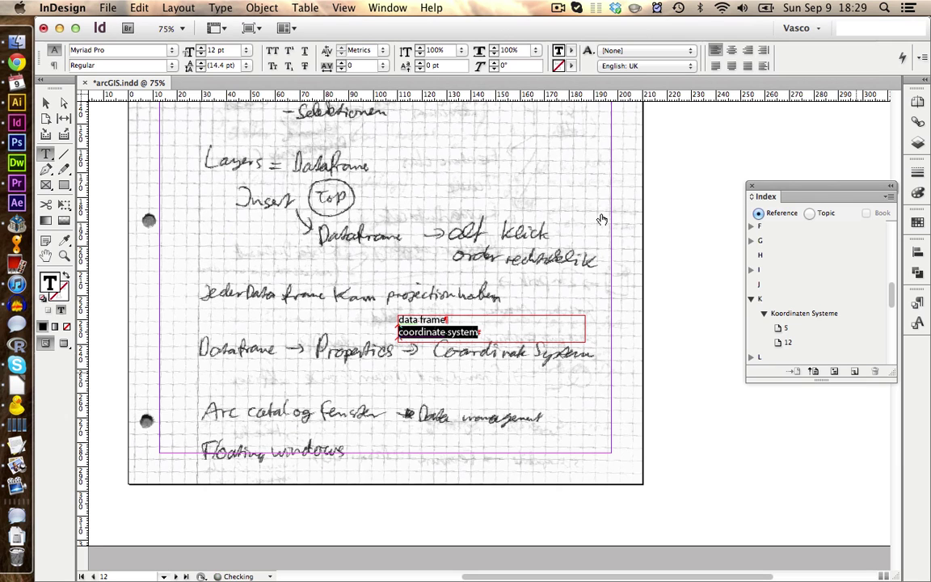
pyautogui.click(785, 345)
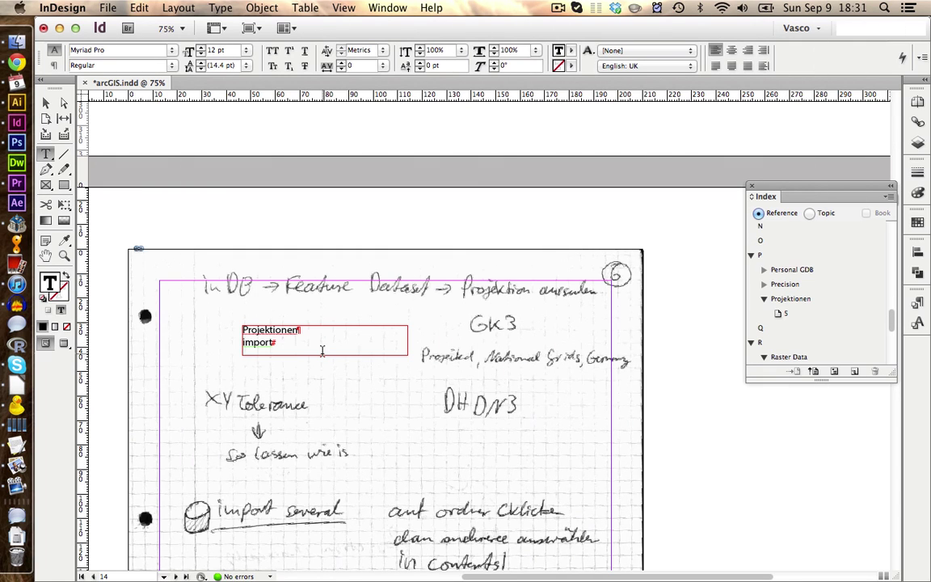
# Add a page 14 reference to the Projektionen topic and start another page reference
pyautogui.doubleClick(282, 331)
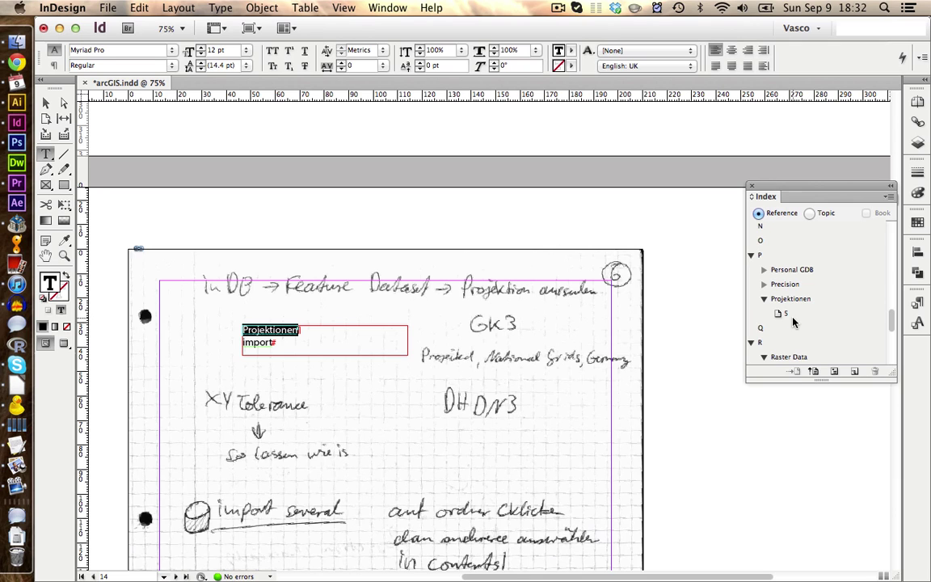
pyautogui.click(855, 372)
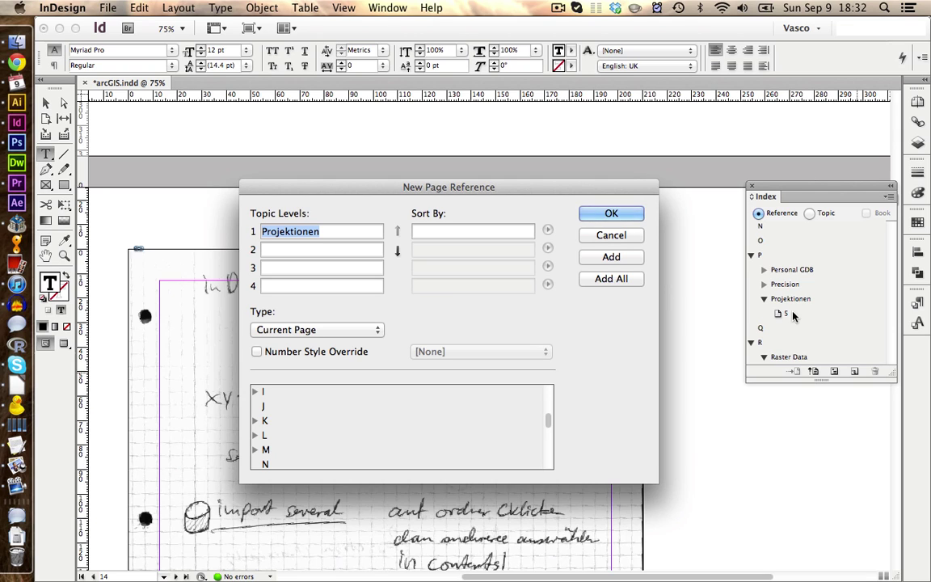
pyautogui.click(612, 214)
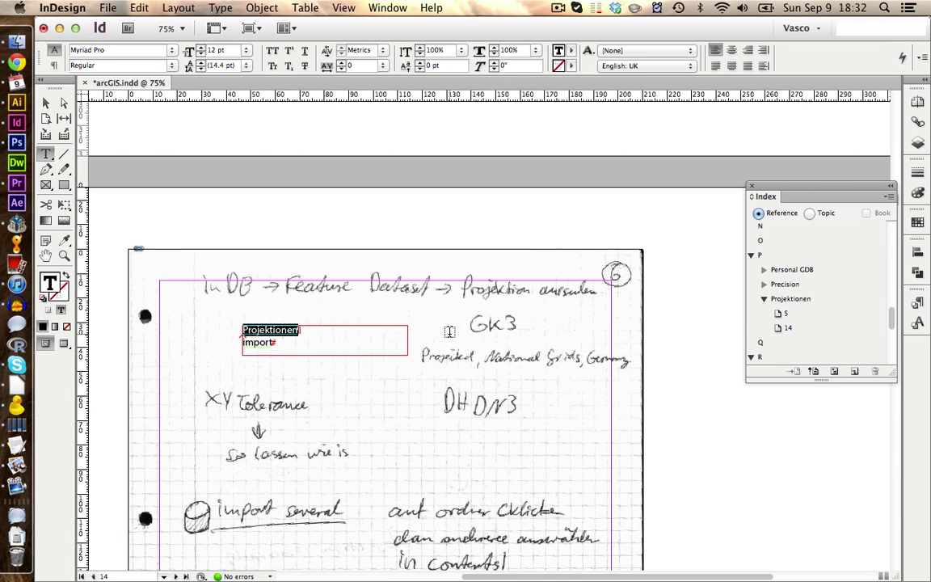
pyautogui.click(853, 371)
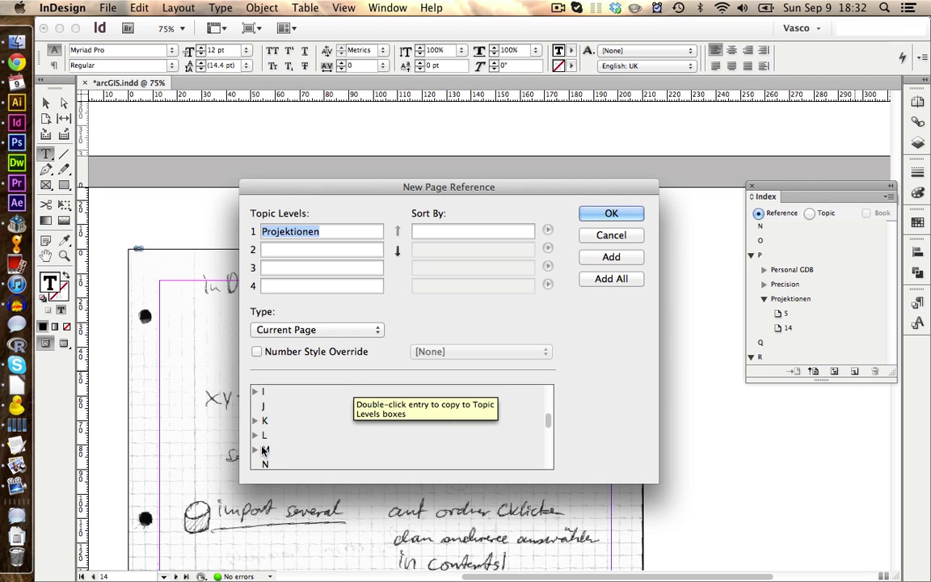
pyautogui.click(256, 420)
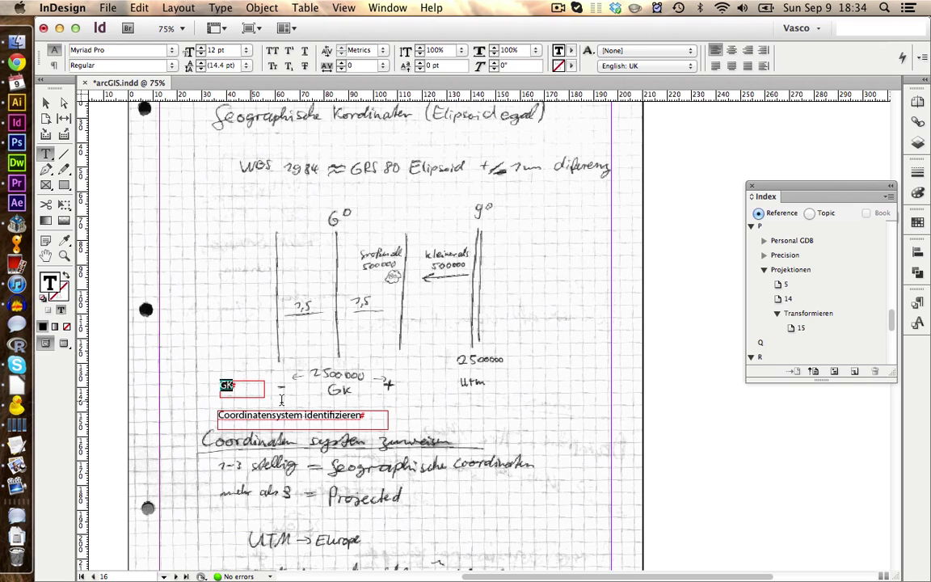
# Reopen GK's page reference with Cmd+U and nest GK under Projektionen for page 16
pyautogui.click(829, 371)
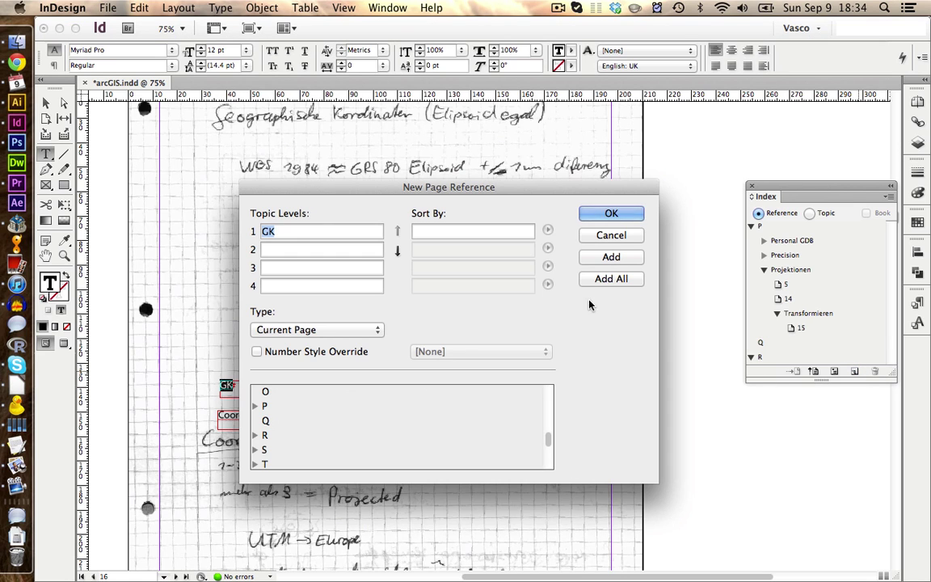
pyautogui.click(627, 213)
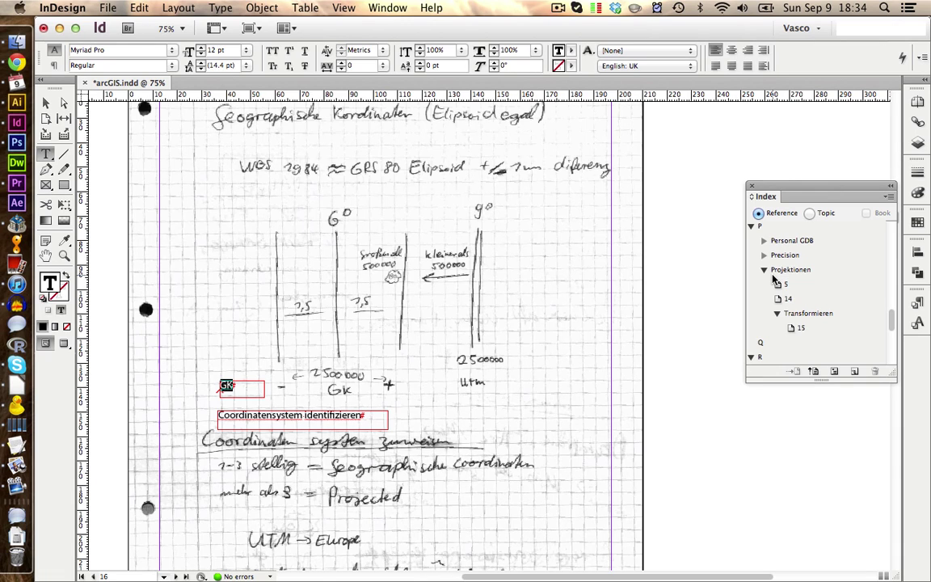
pyautogui.press('super+u')
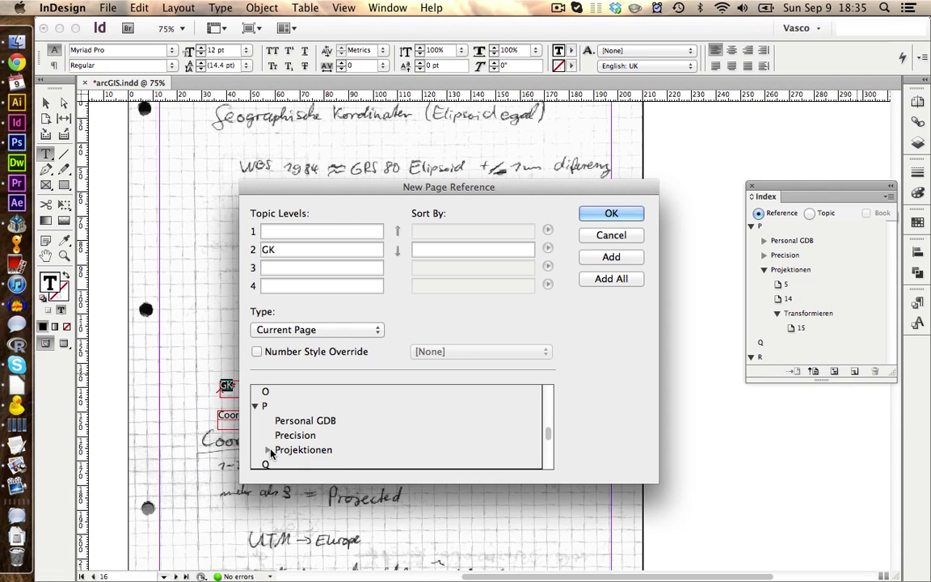
pyautogui.click(292, 452)
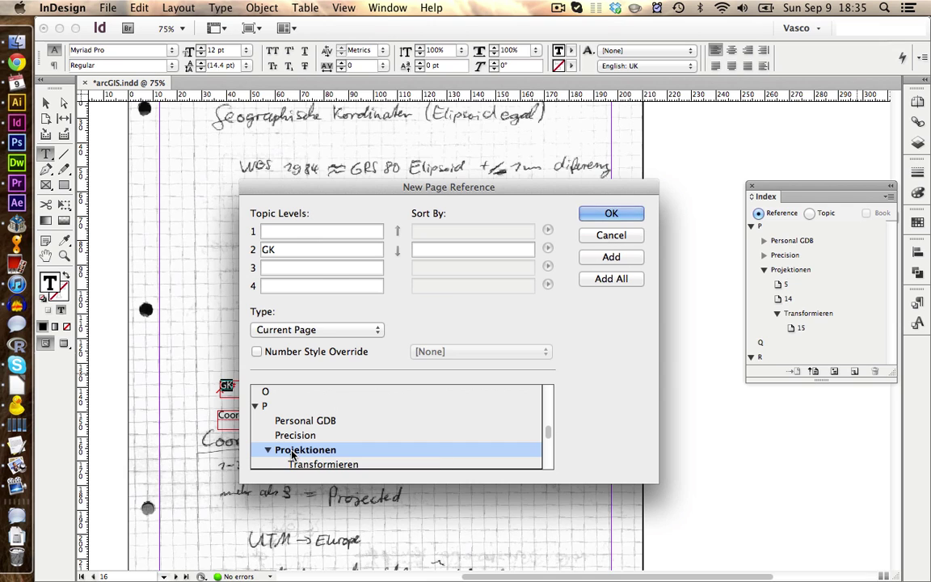
pyautogui.doubleClick(293, 453)
pyautogui.click(612, 214)
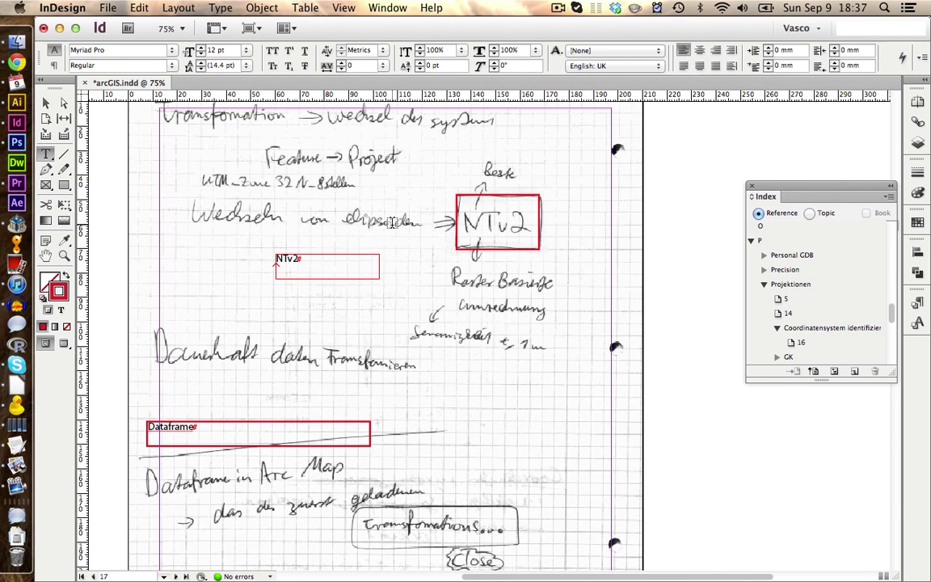
# Select 'Dataframe' and add its page 17 reference to the existing 'data frame' topic
pyautogui.click(224, 426)
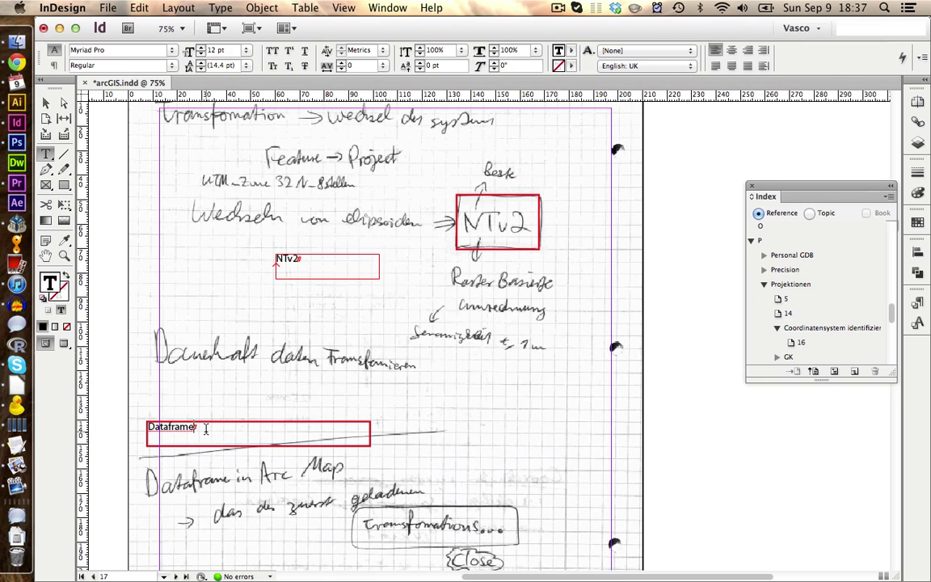
pyautogui.moveTo(198, 428); pyautogui.dragTo(139, 426)
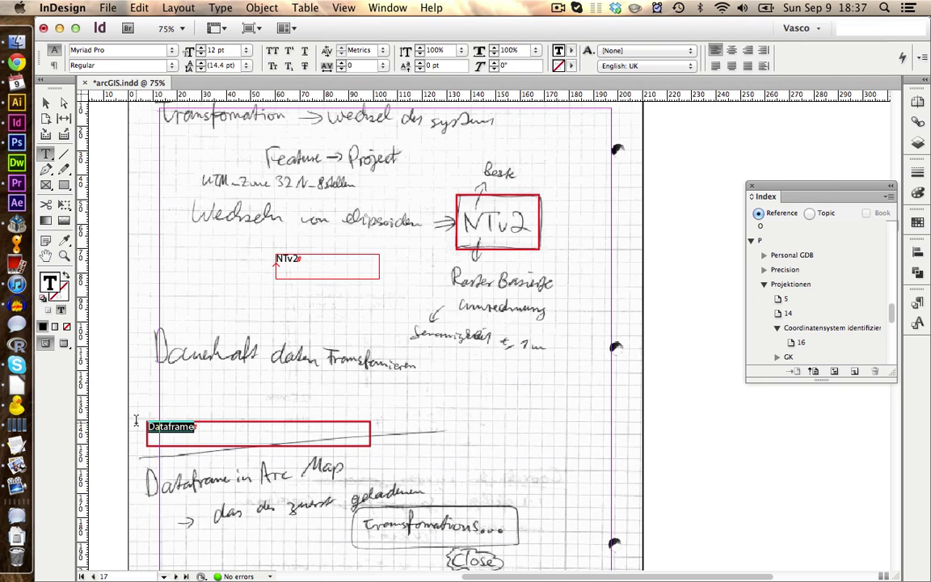
pyautogui.click(854, 371)
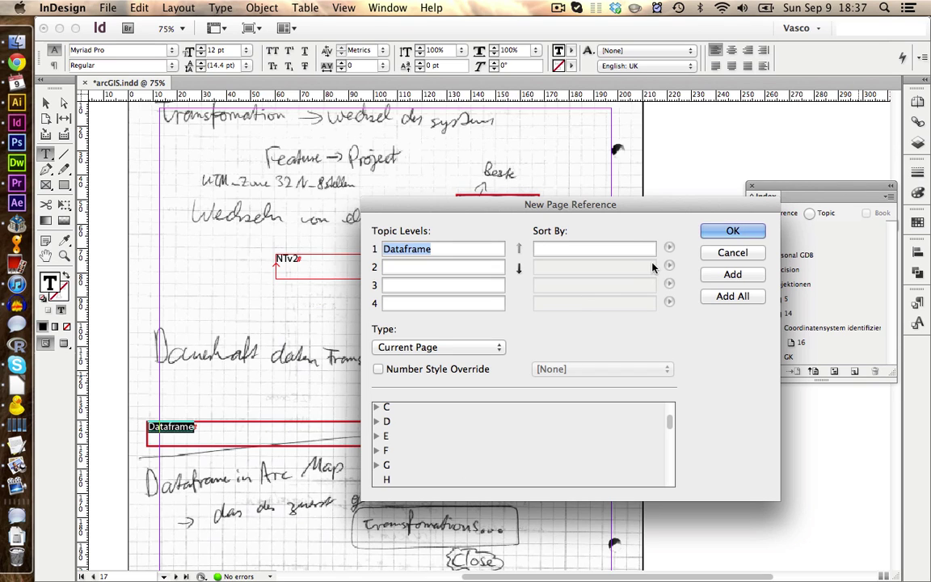
pyautogui.click(375, 421)
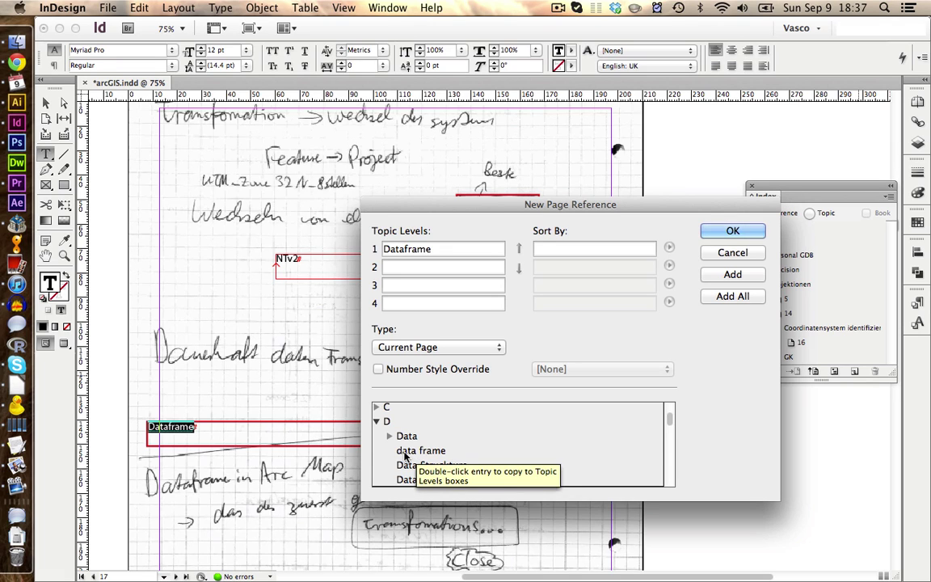
pyautogui.doubleClick(407, 452)
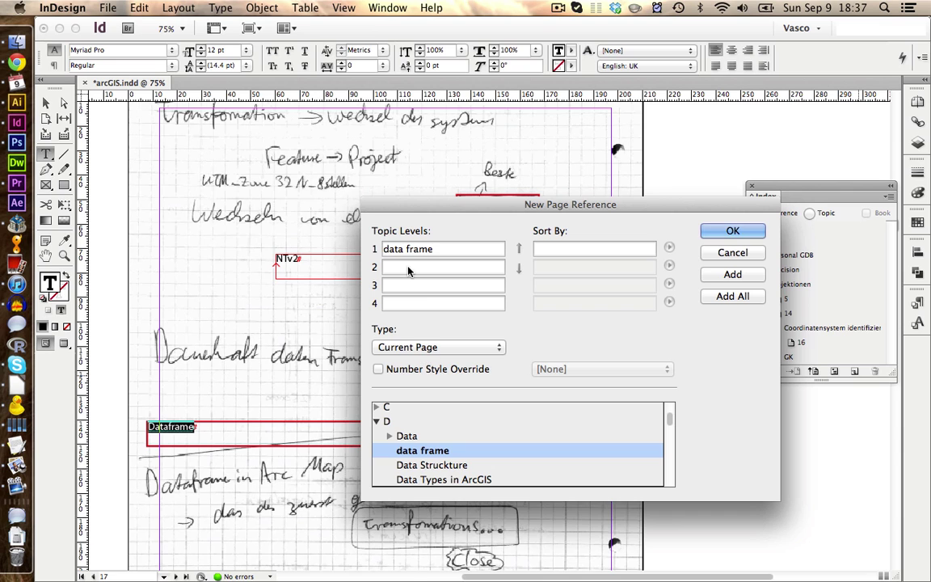
pyautogui.click(730, 233)
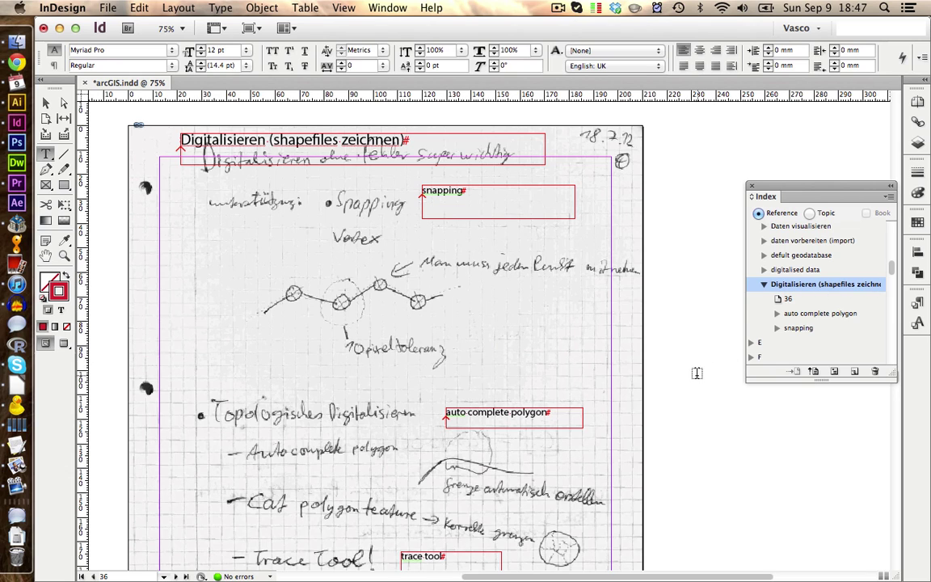
# Add 'trace tool' as a level-2 index entry under the pasted 'Digitalisieren (shapefiles zeichnen)' topic
pyautogui.scroll(-3, 626, 337)
pyautogui.moveTo(497, 446); pyautogui.dragTo(397, 442)
pyautogui.click(855, 371)
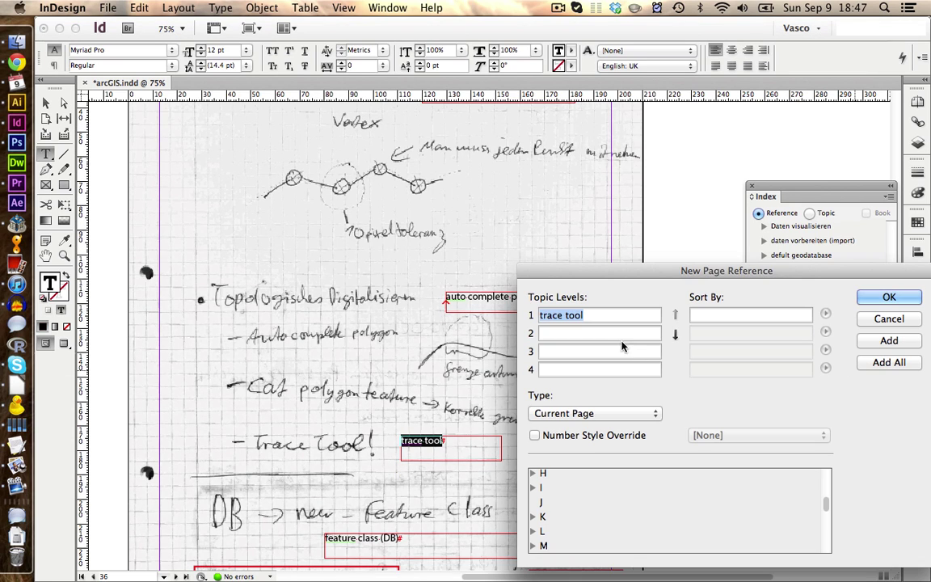
pyautogui.click(675, 333)
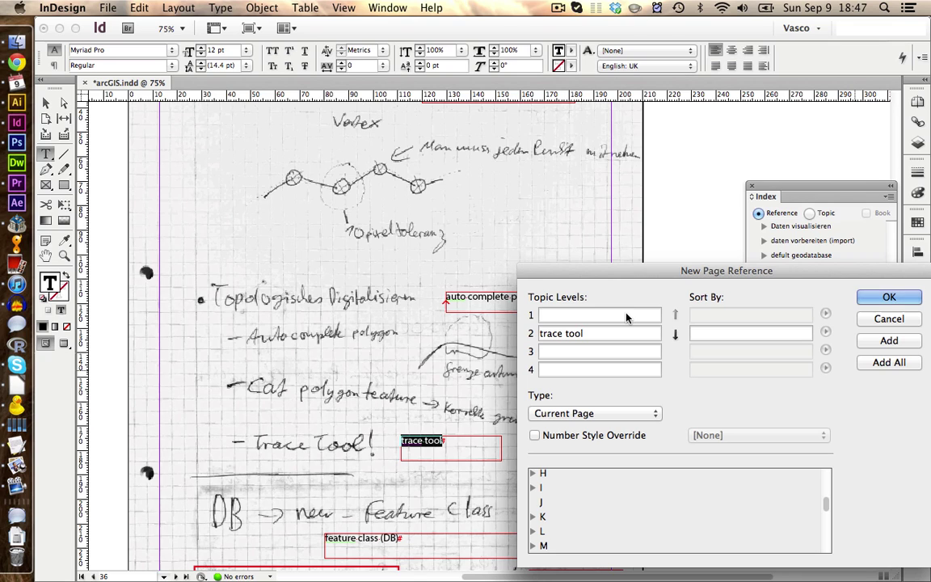
pyautogui.click(627, 315)
pyautogui.press('super+v')
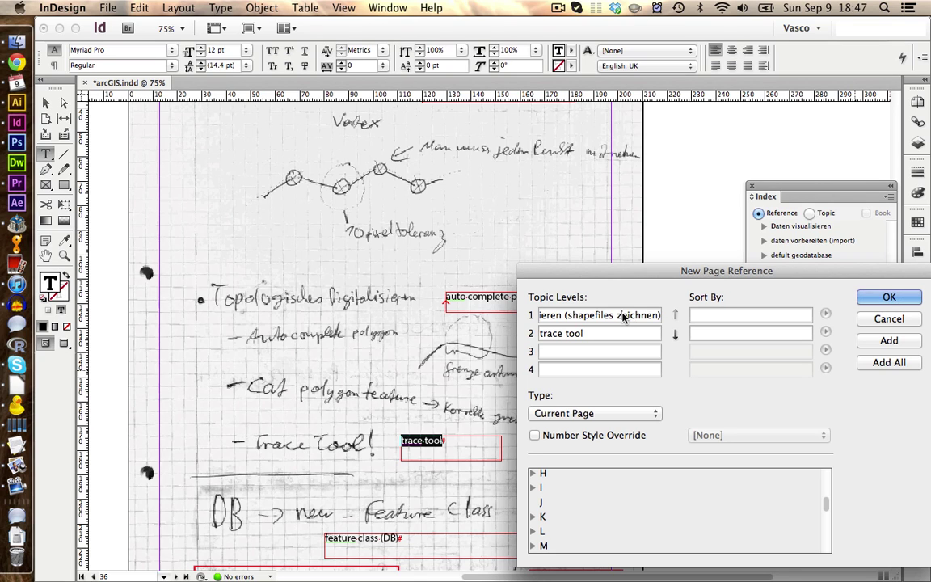
pyautogui.moveTo(627, 315); pyautogui.dragTo(507, 313)
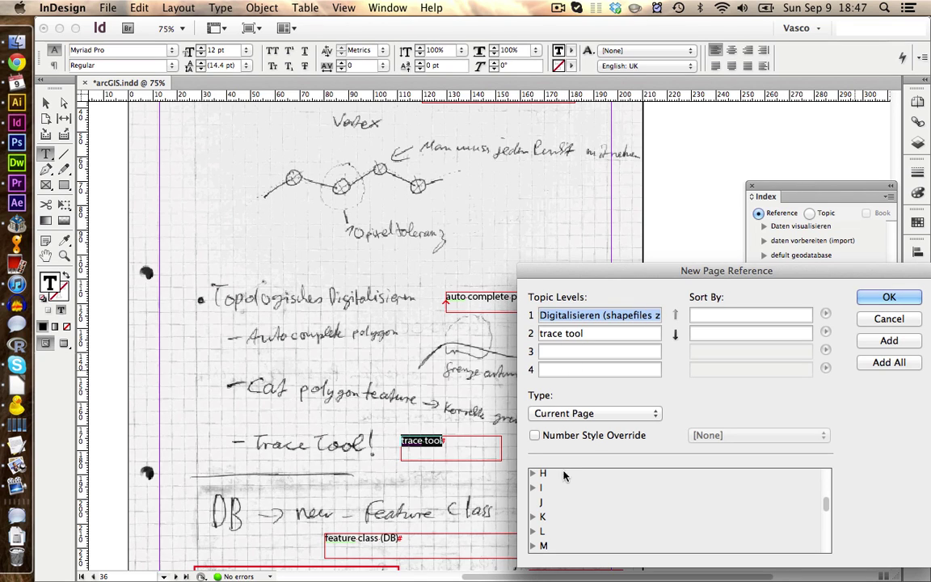
pyautogui.scroll(3, 550, 493)
pyautogui.scroll(3, 545, 495)
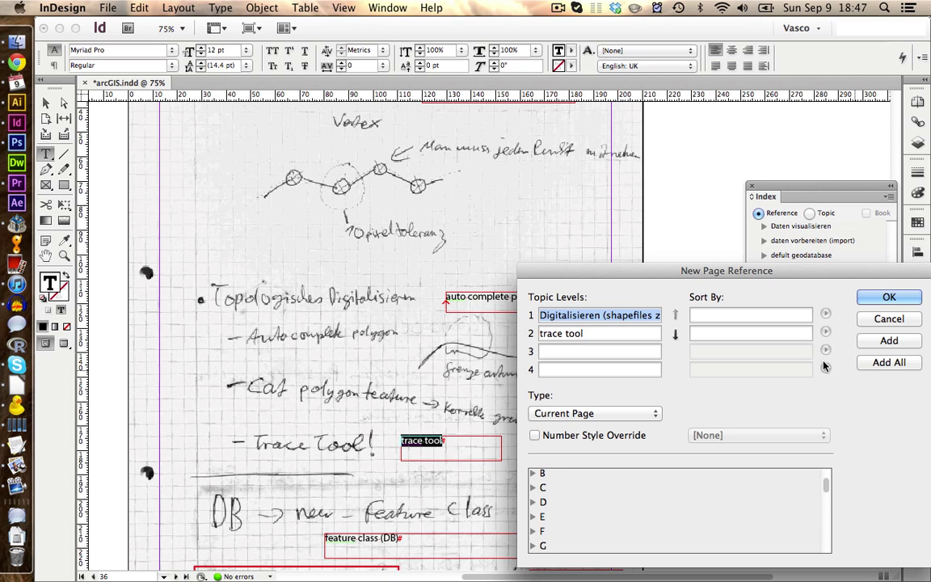
pyautogui.click(871, 301)
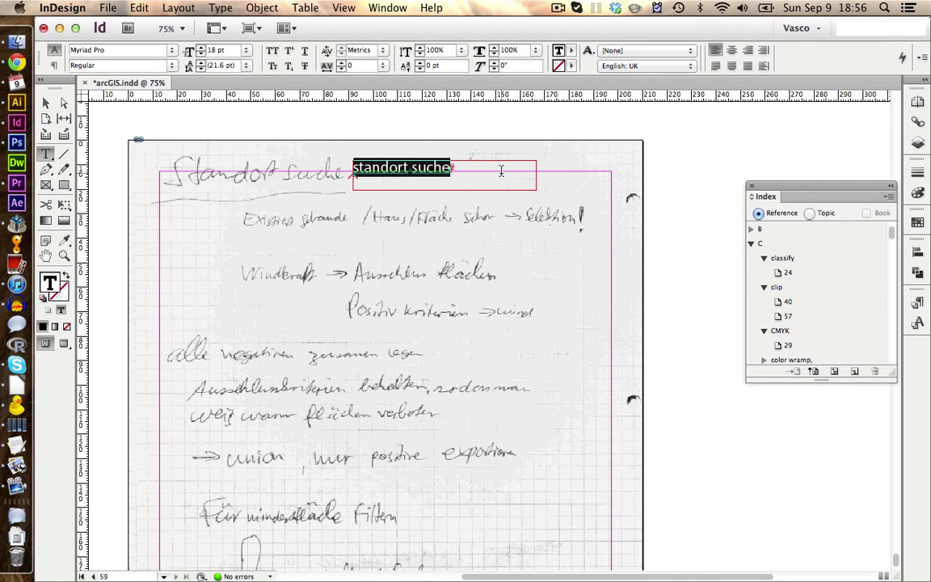
# Switch the Index panel to show page references and bring up the Pages panel thumbnails
pyautogui.click(809, 213)
pyautogui.click(787, 274)
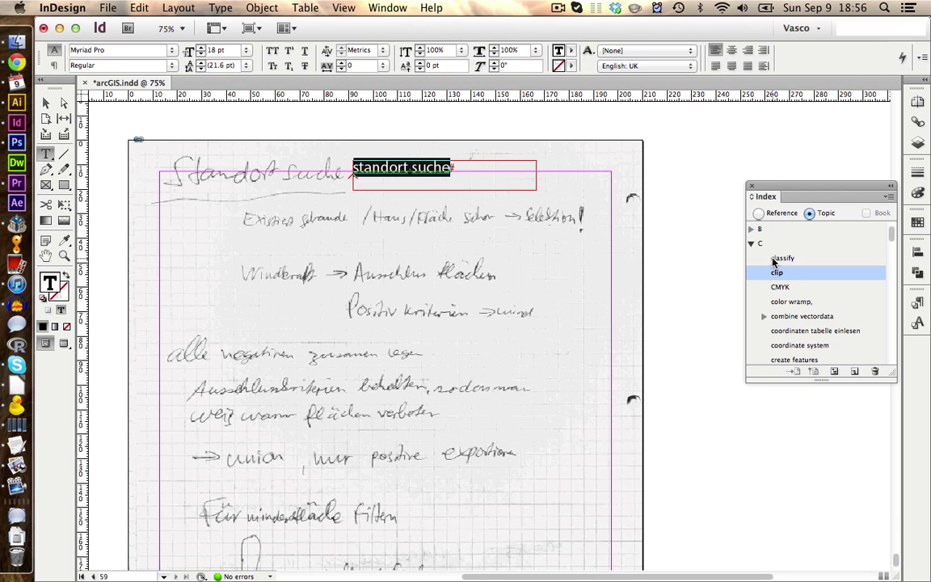
pyautogui.click(759, 213)
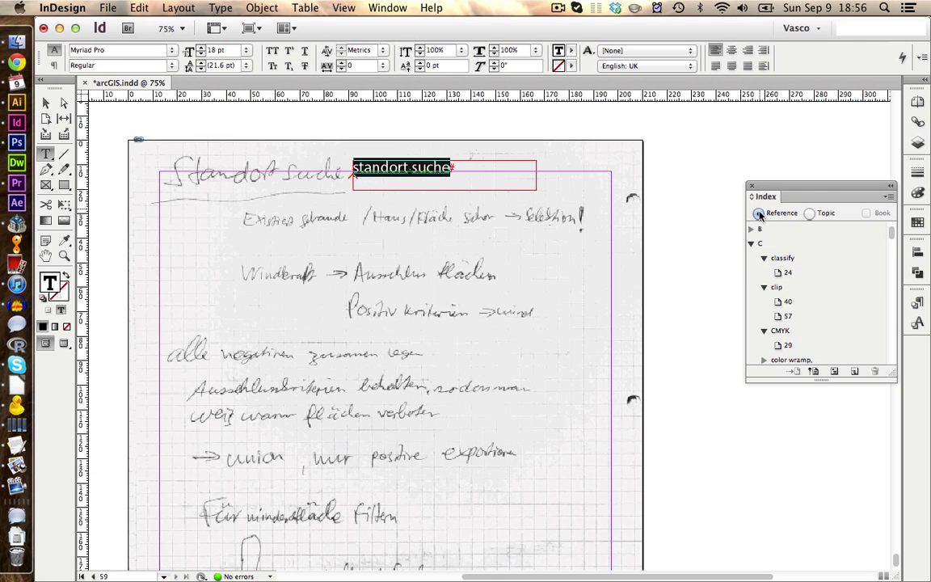
pyautogui.click(917, 101)
pyautogui.scroll(15, 806, 242)
# Insert three blank pages after the Contents page on page 1
pyautogui.doubleClick(770, 170)
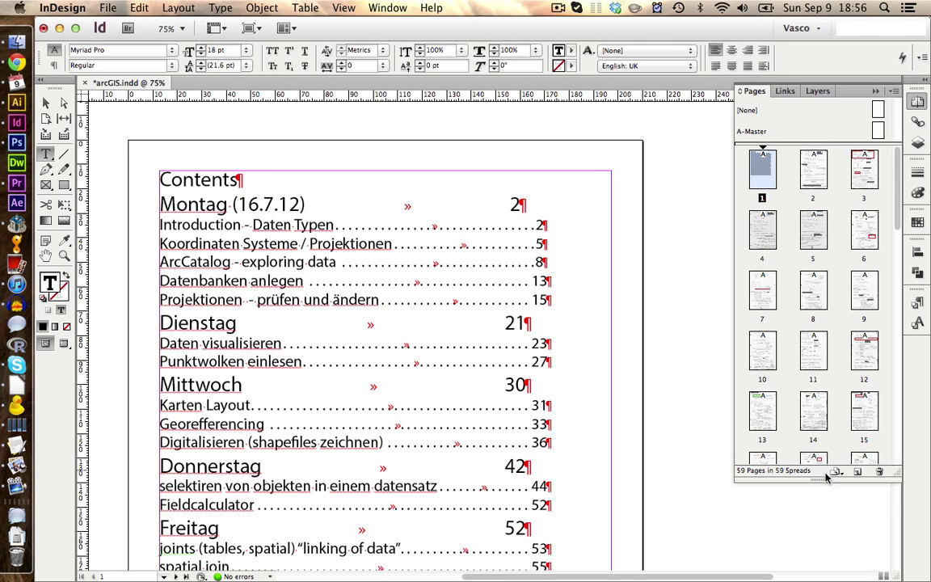
pyautogui.click(858, 472)
pyautogui.click(858, 473)
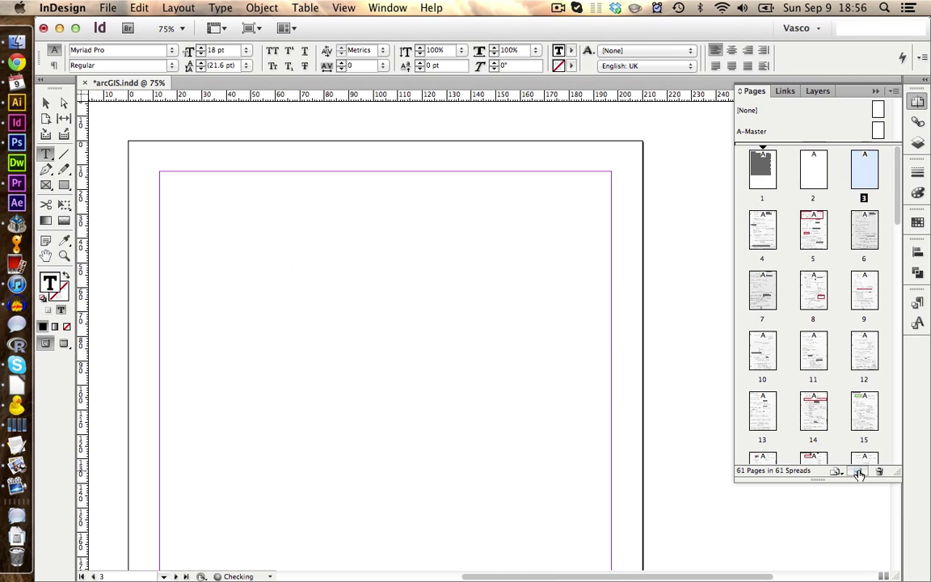
pyautogui.click(858, 473)
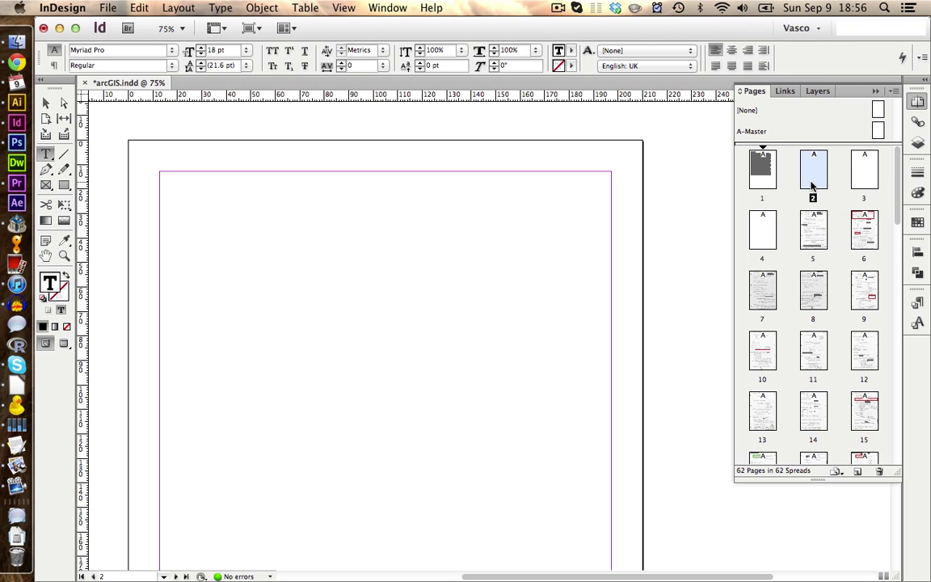
# Open the Index panel from Window > Type & Tables and dock it separately from Pages
pyautogui.click(397, 9)
pyautogui.moveTo(431, 330)
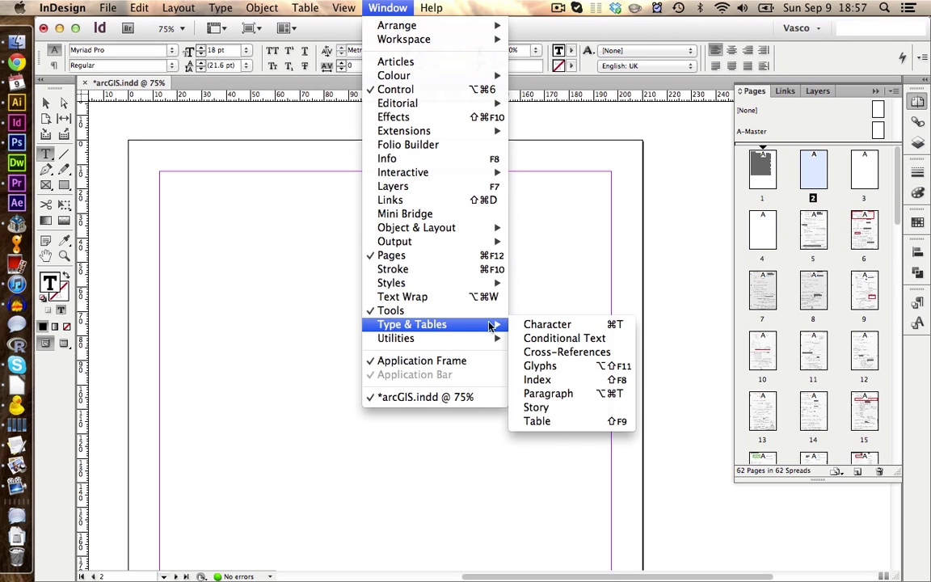
pyautogui.click(535, 379)
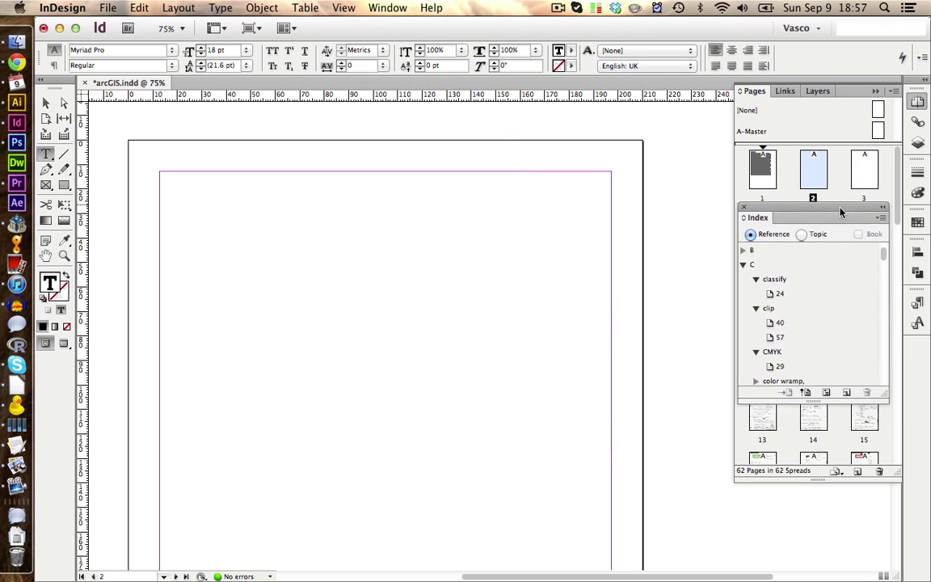
pyautogui.moveTo(840, 212); pyautogui.dragTo(915, 352)
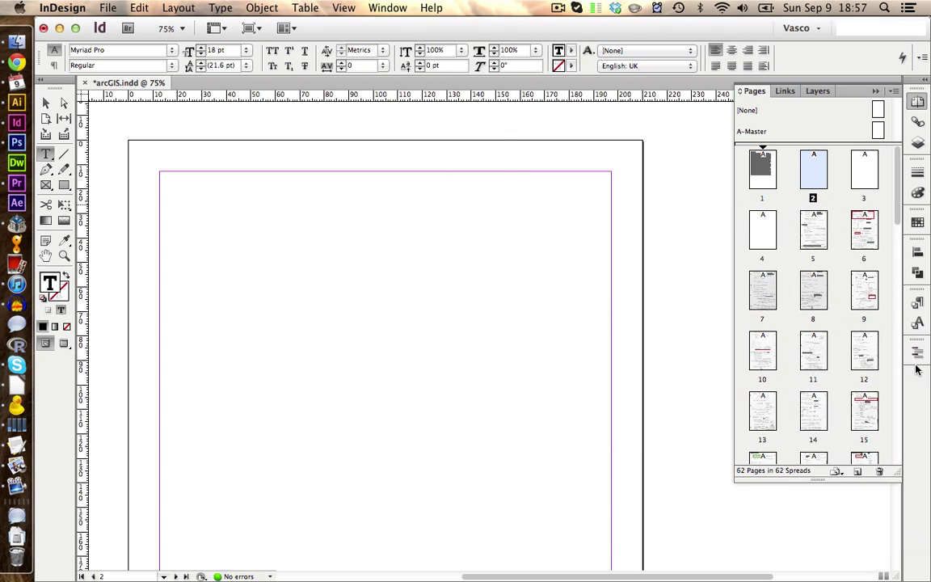
pyautogui.click(916, 360)
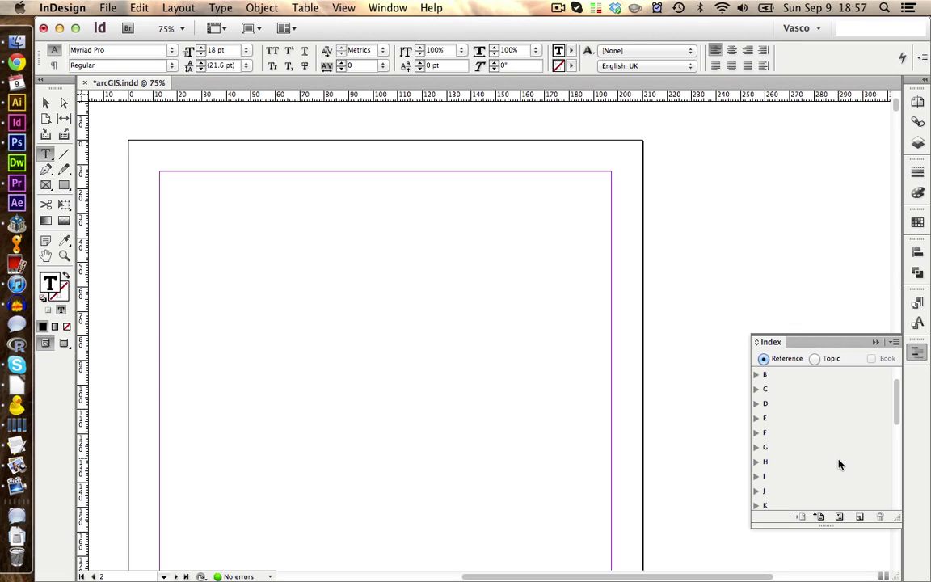
# Refresh the index preview and generate the index with the title 'Index'
pyautogui.click(822, 518)
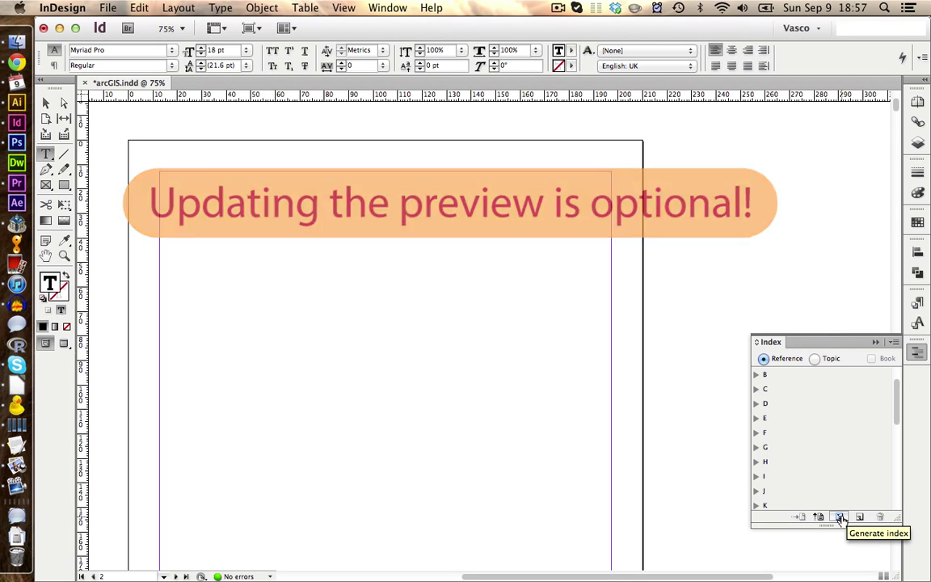
pyautogui.click(840, 517)
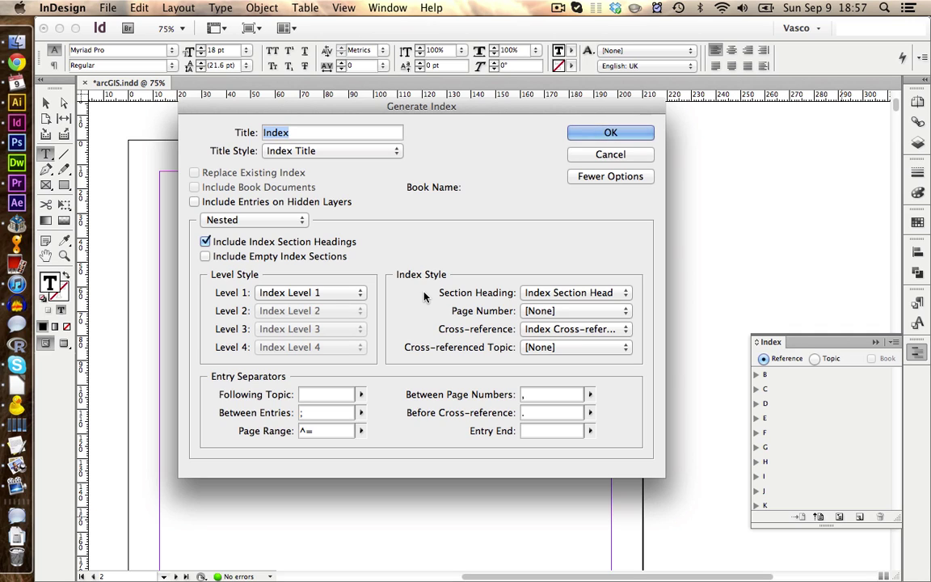
pyautogui.click(599, 133)
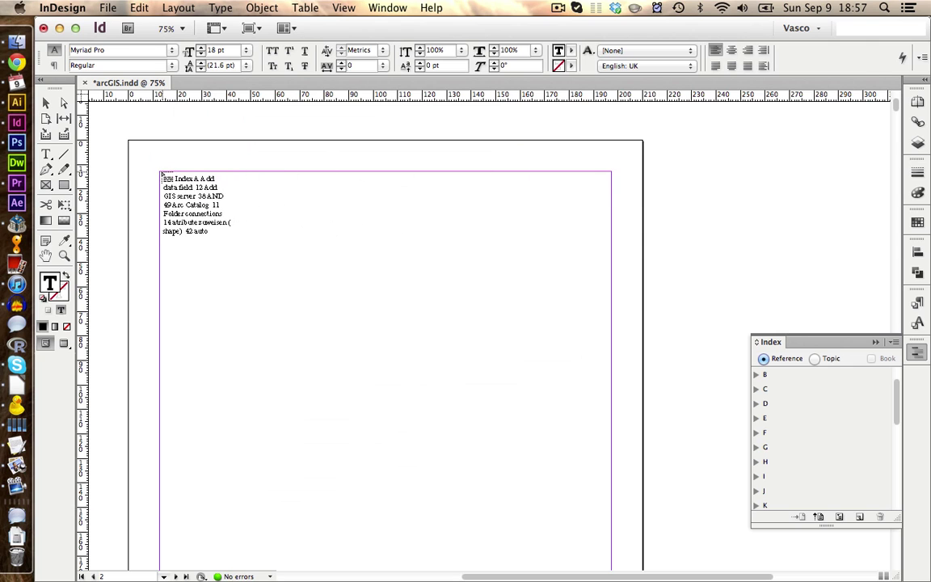
# Place the generated index on page 2, fit the page in the window, and set 3 columns
pyautogui.click(160, 171)
pyautogui.click(343, 8)
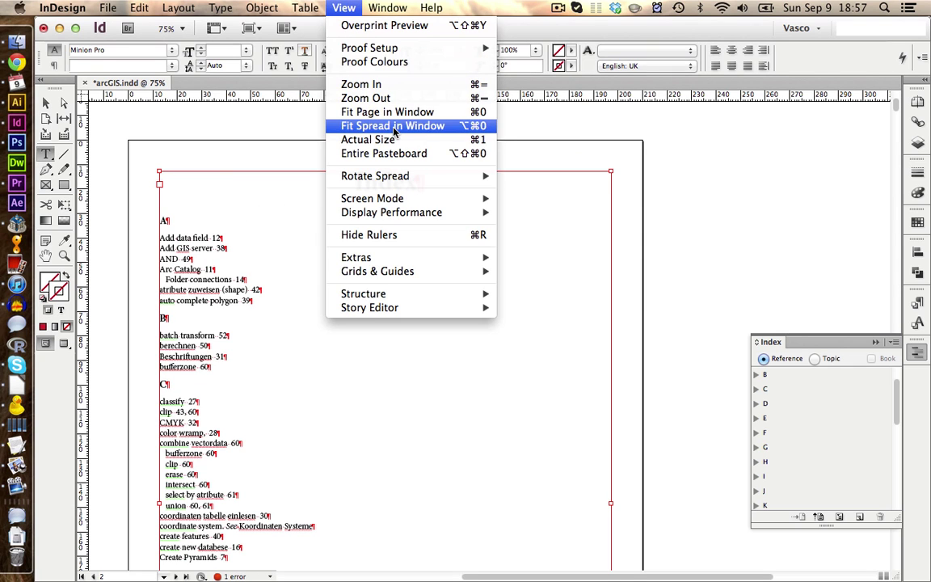
pyautogui.click(395, 126)
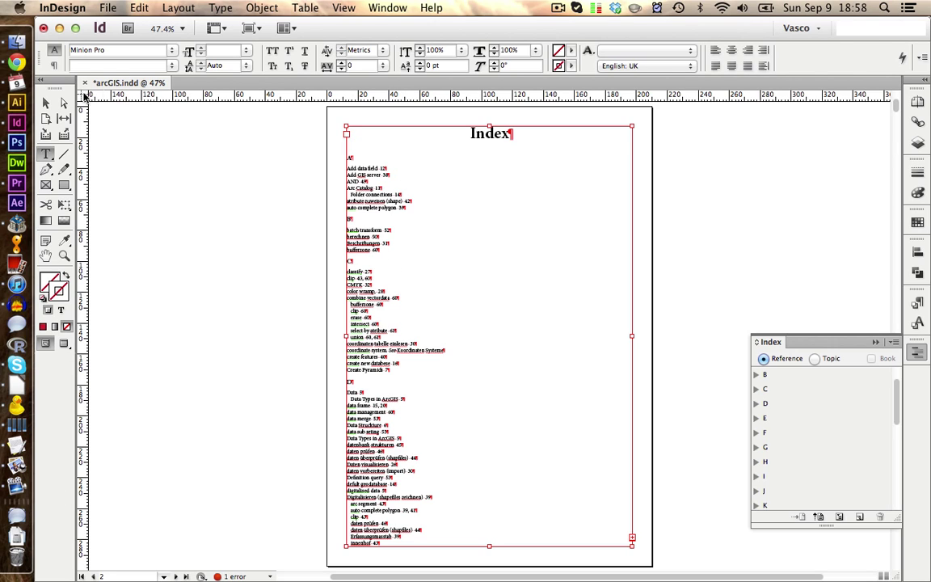
pyautogui.click(50, 103)
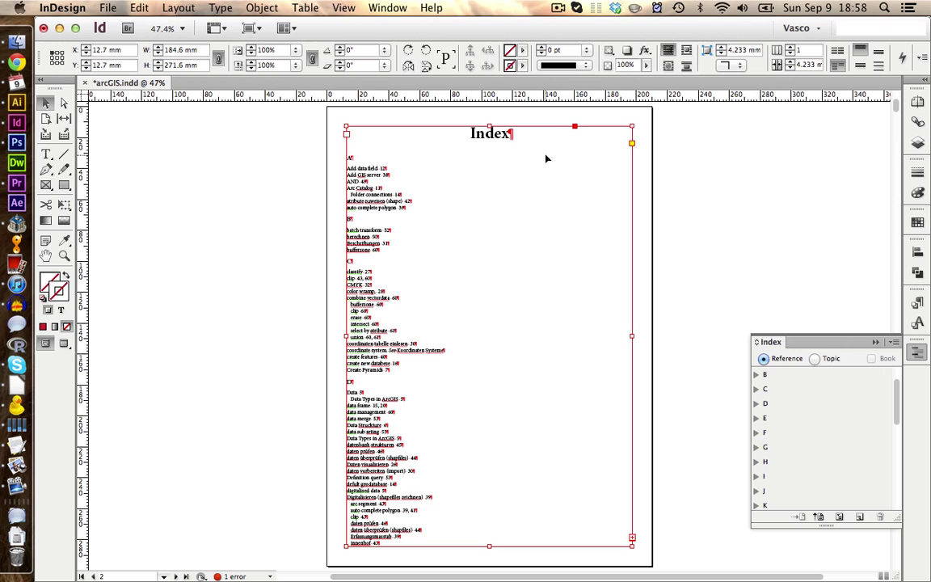
pyautogui.click(791, 50)
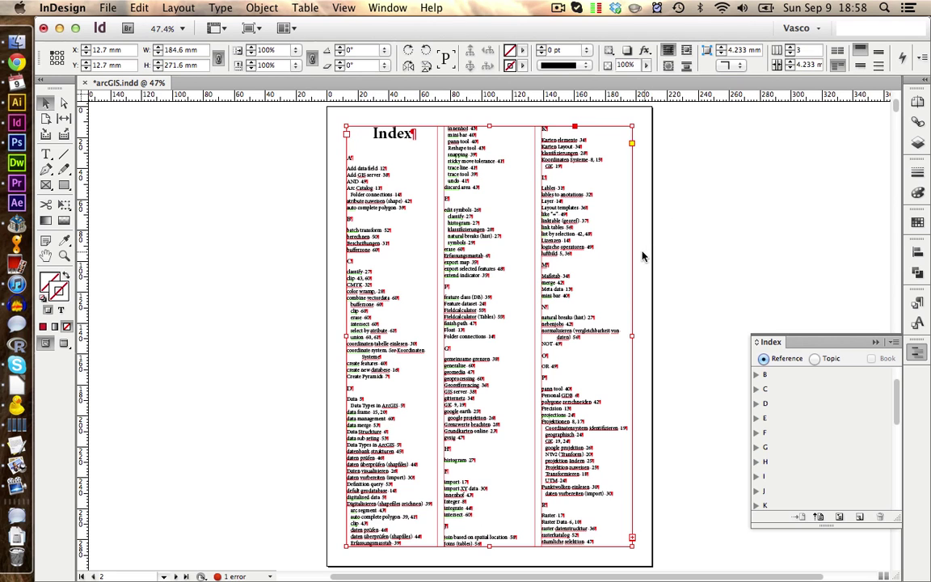
# Thread the overset index text into a page 3 frame and give it 3 columns
pyautogui.scroll(-8, 636, 257)
pyautogui.scroll(-2, 635, 257)
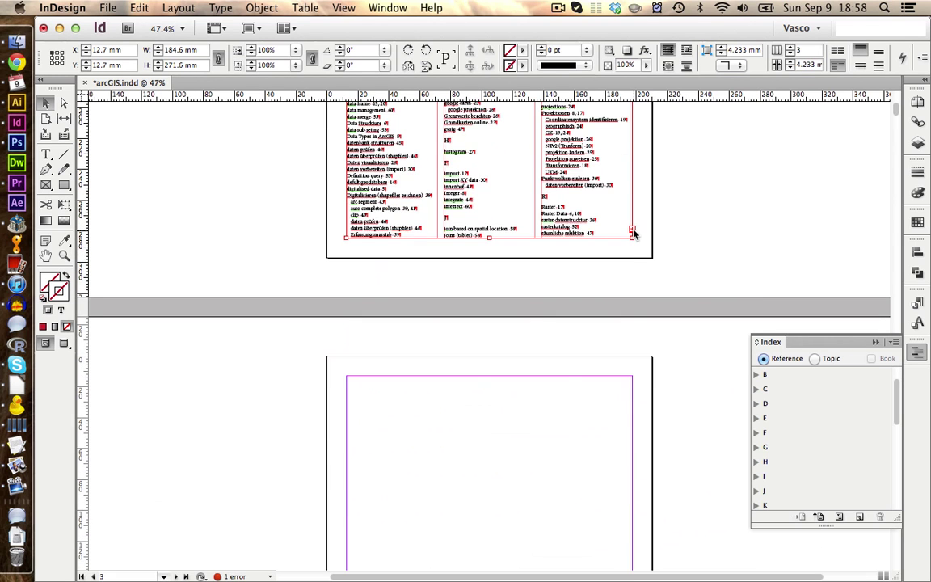
pyautogui.click(632, 230)
pyautogui.click(349, 380)
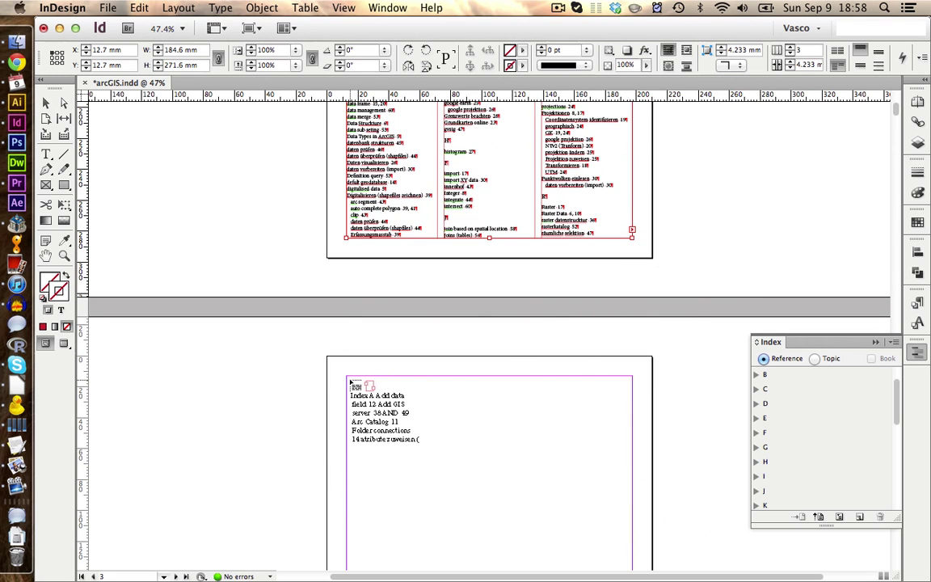
pyautogui.moveTo(488, 376); pyautogui.dragTo(489, 375)
pyautogui.scroll(-10, 488, 379)
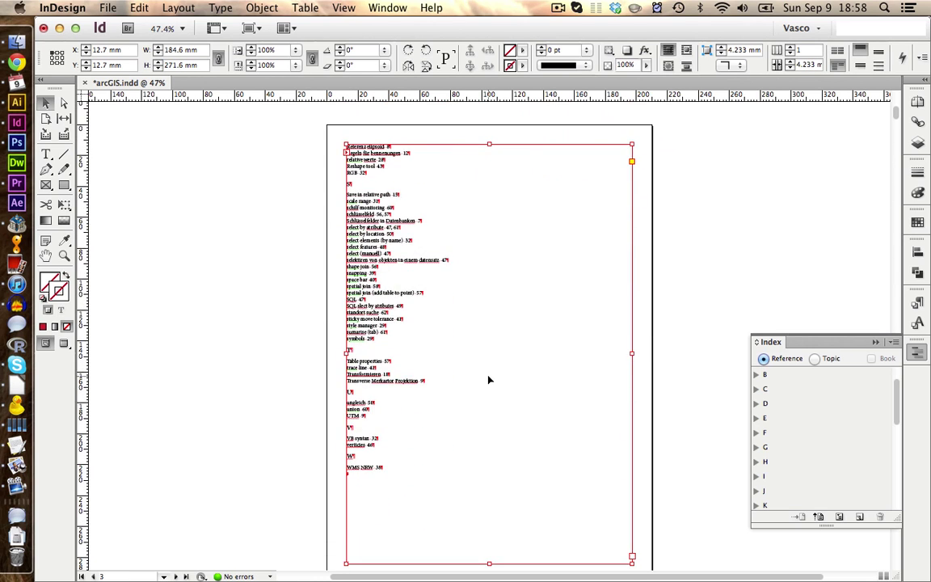
pyautogui.scroll(5, 488, 379)
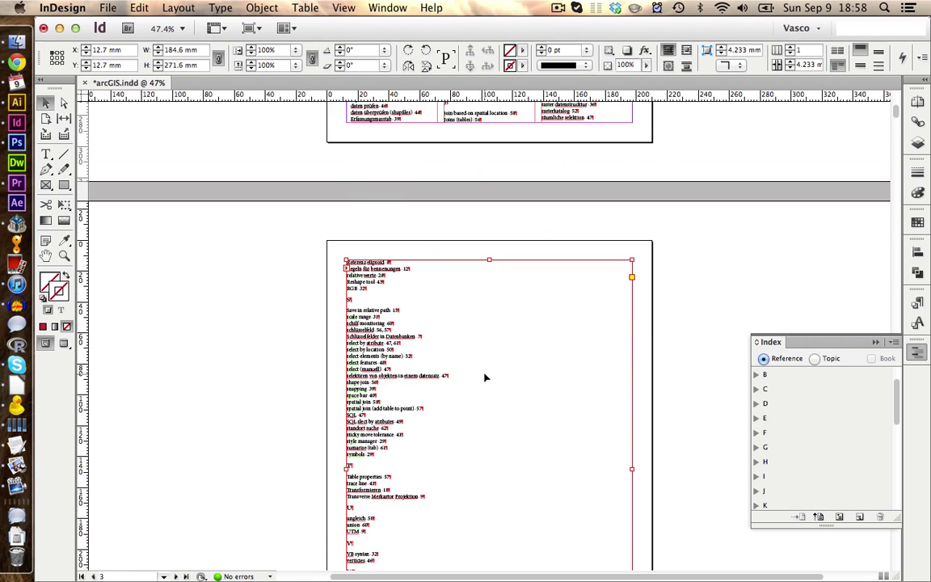
pyautogui.click(789, 46)
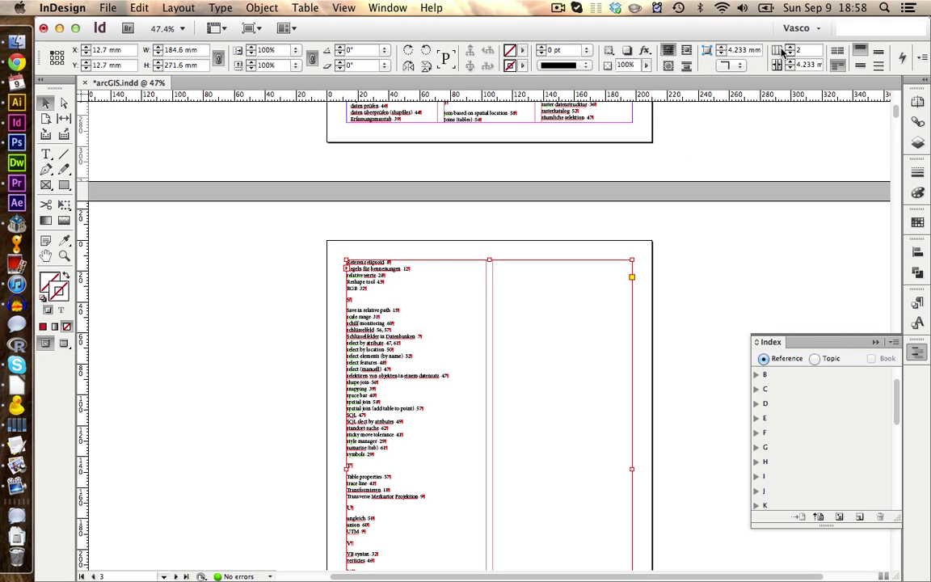
pyautogui.click(791, 52)
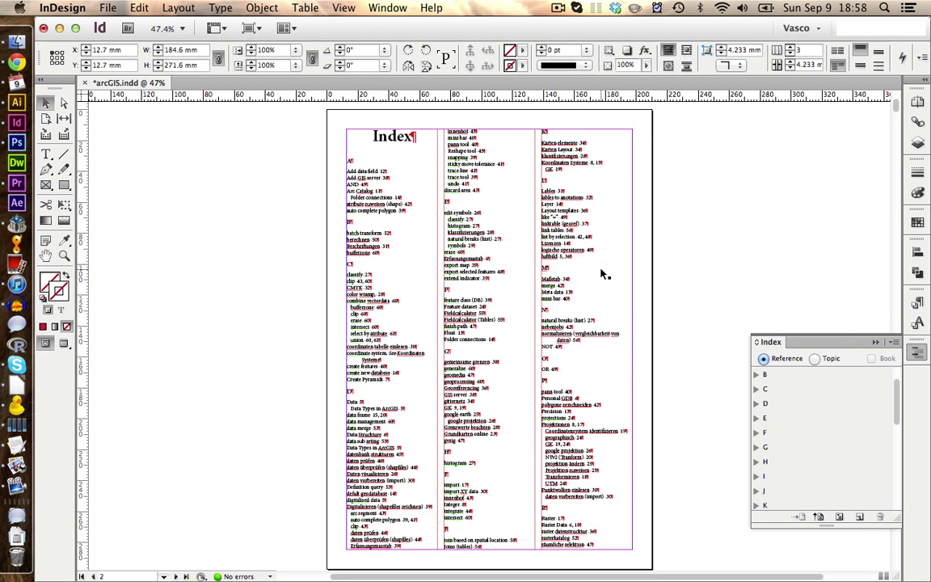
pyautogui.click(62, 256)
pyautogui.moveTo(304, 108); pyautogui.dragTo(713, 349)
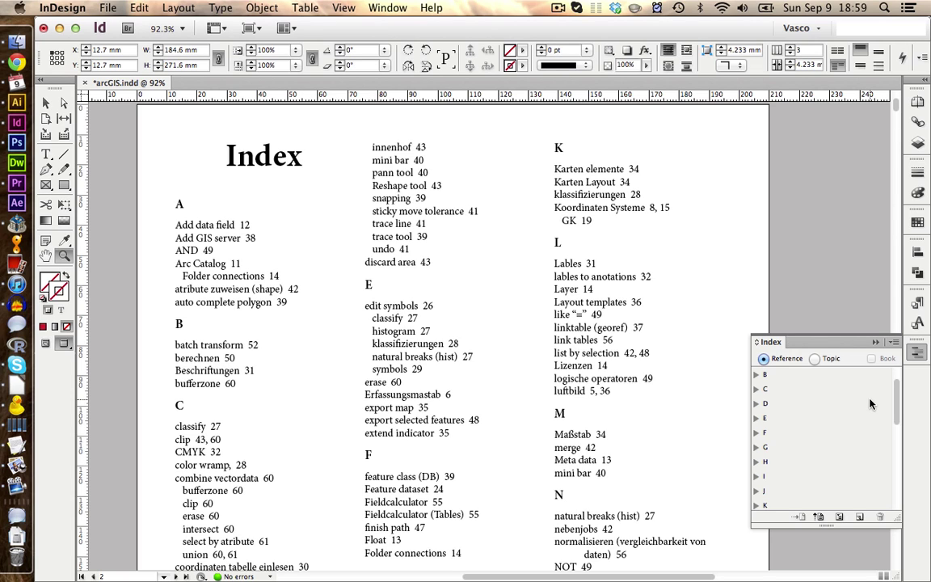
# Show hidden characters and put the cursor in the 'Folder connections 14' sub-entry
pyautogui.click(52, 345)
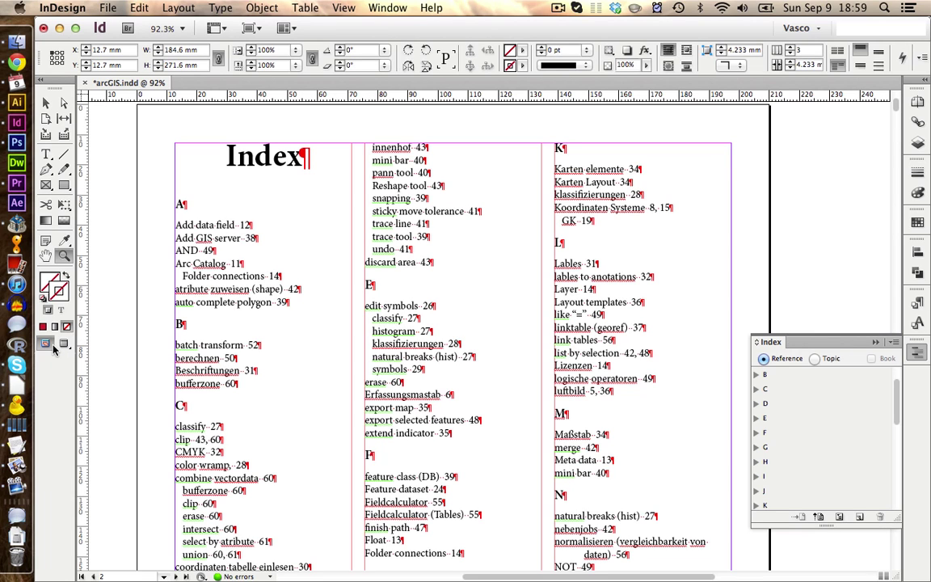
pyautogui.press('t')
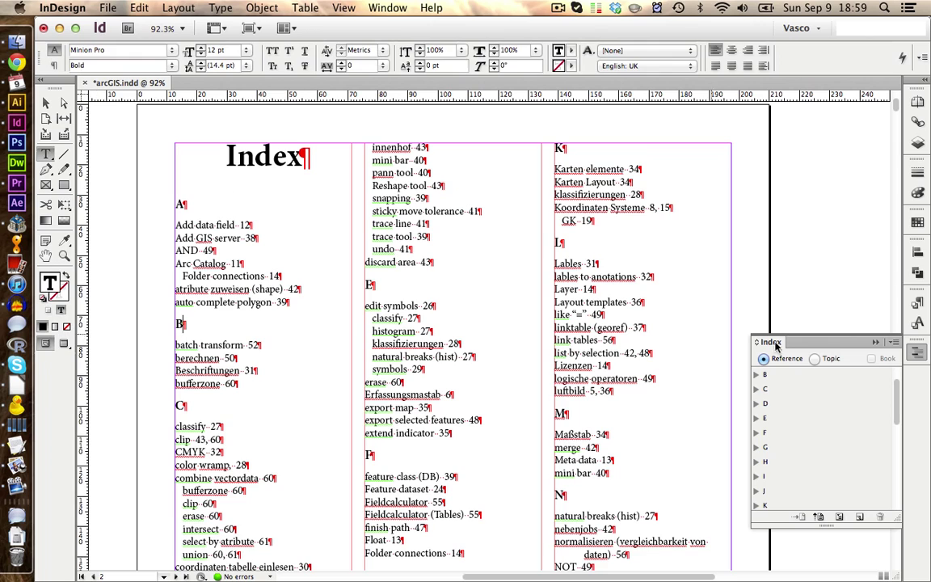
pyautogui.click(920, 306)
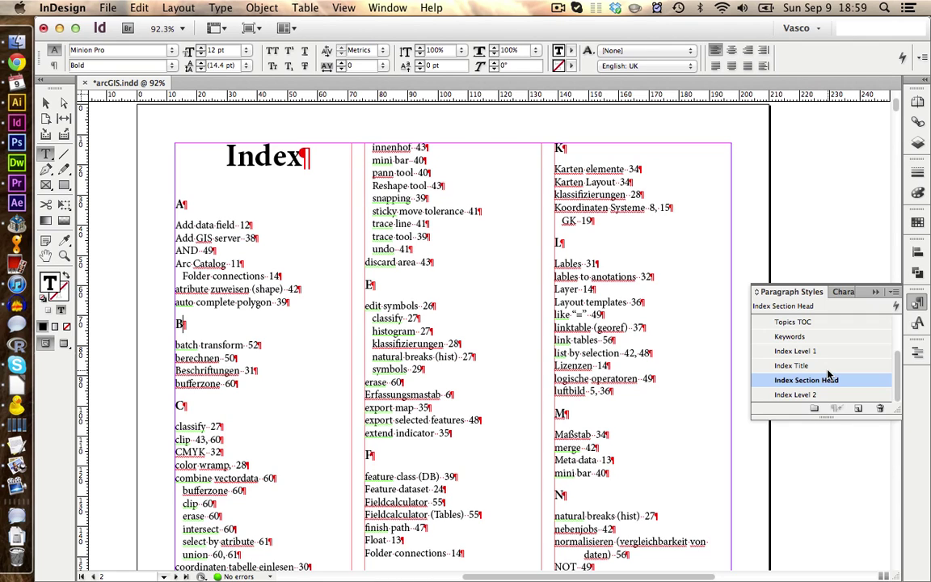
pyautogui.doubleClick(187, 275)
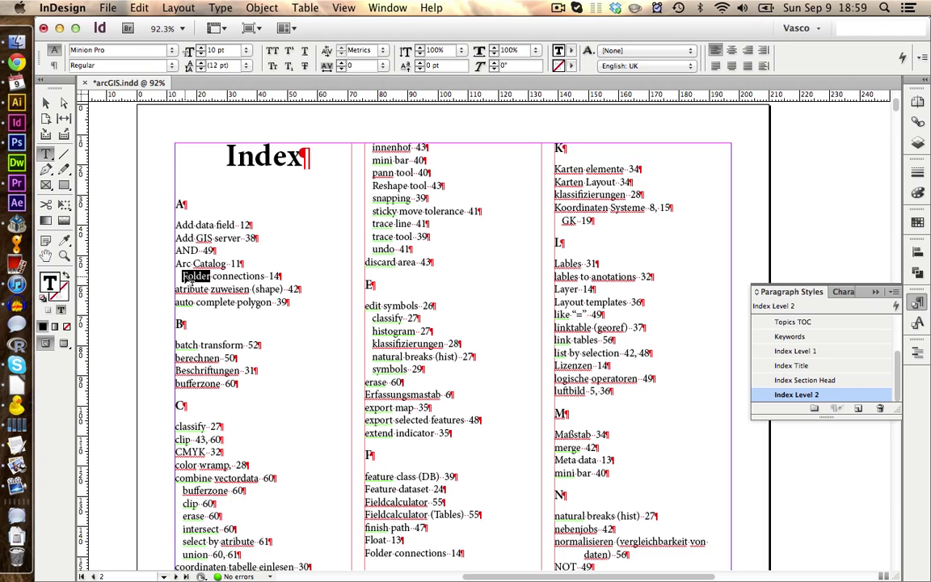
pyautogui.click(183, 275)
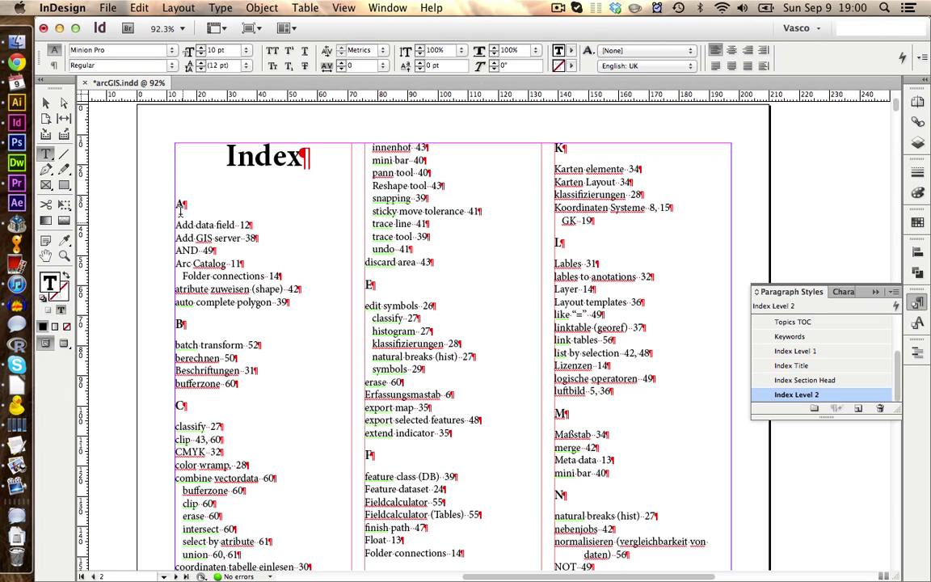
# Set a 15 mm left indent and redefine the Index Level 2 style from it
pyautogui.click(54, 65)
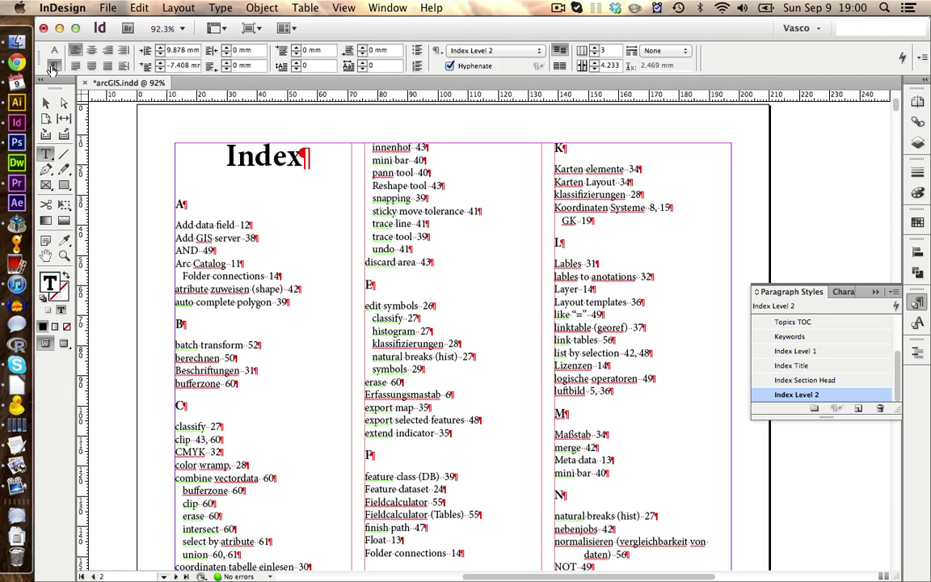
pyautogui.doubleClick(162, 50)
pyautogui.write('15')
pyautogui.press('Return')
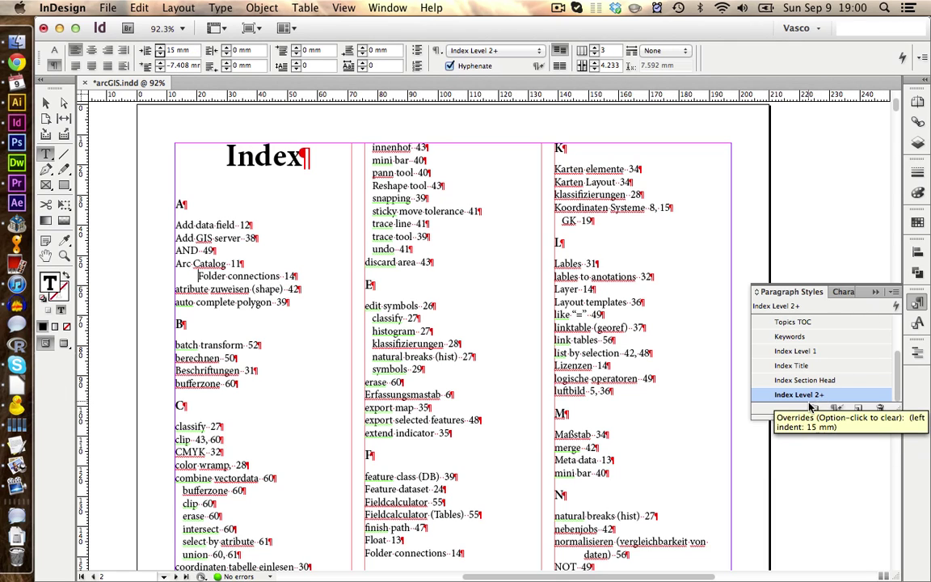
pyautogui.rightClick(798, 397)
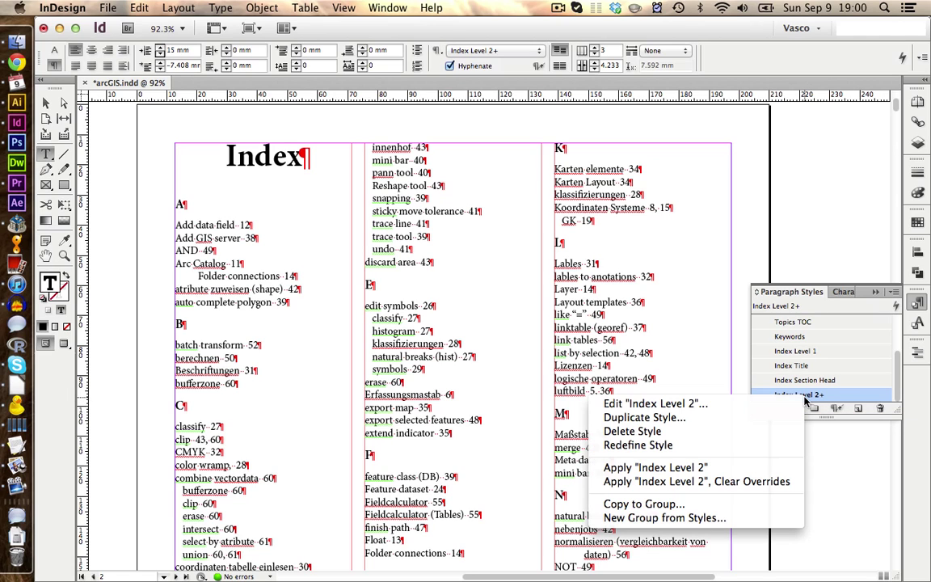
pyautogui.click(762, 444)
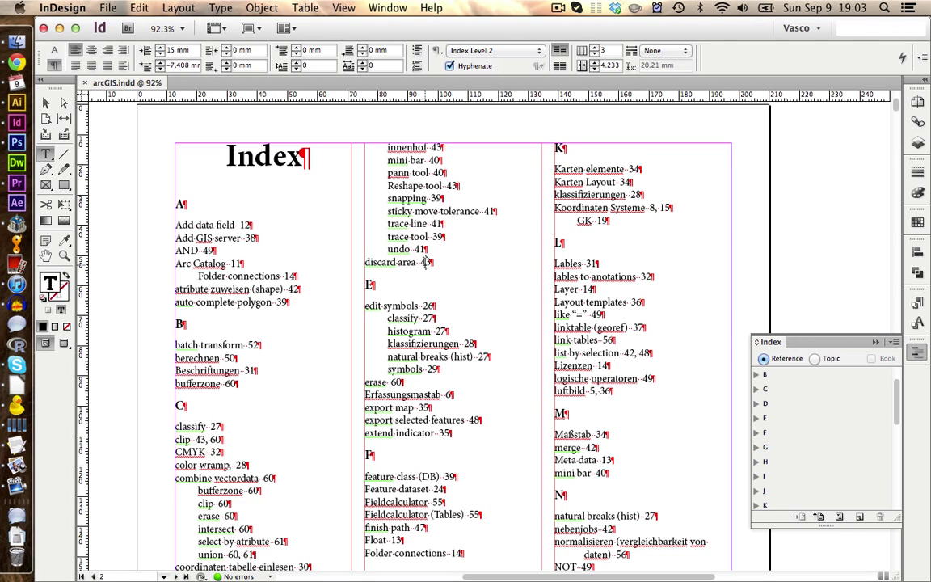
# Regenerate and replace the index with page numbers in the Index Cross-reference character style
pyautogui.click(424, 261)
pyautogui.hotkey('shift', 'F11')
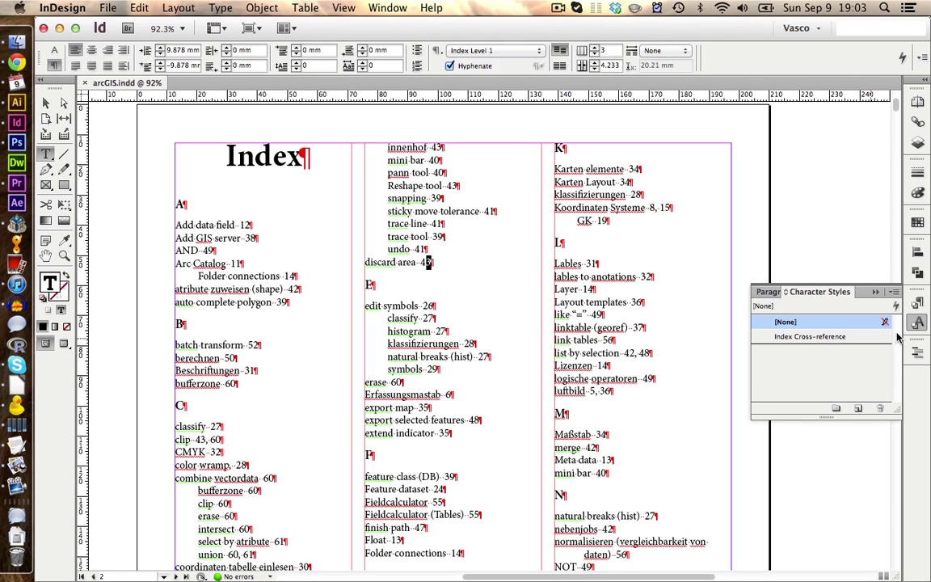
pyautogui.hotkey('shift', 'F8')
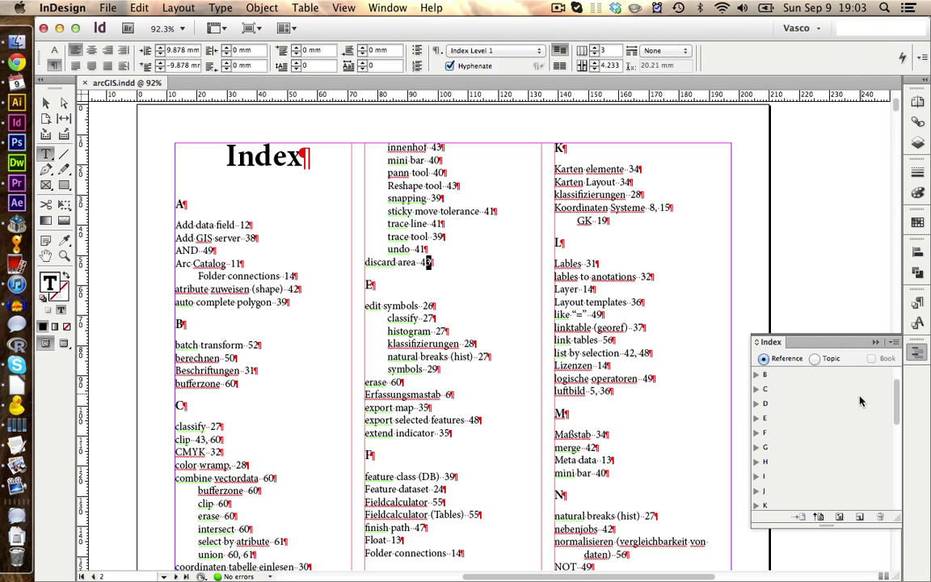
pyautogui.click(435, 317)
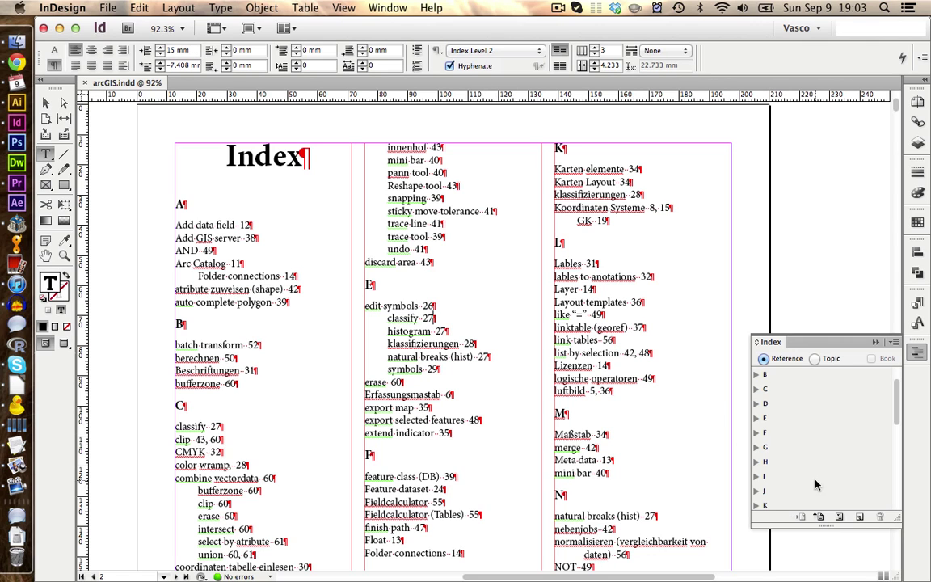
pyautogui.click(839, 517)
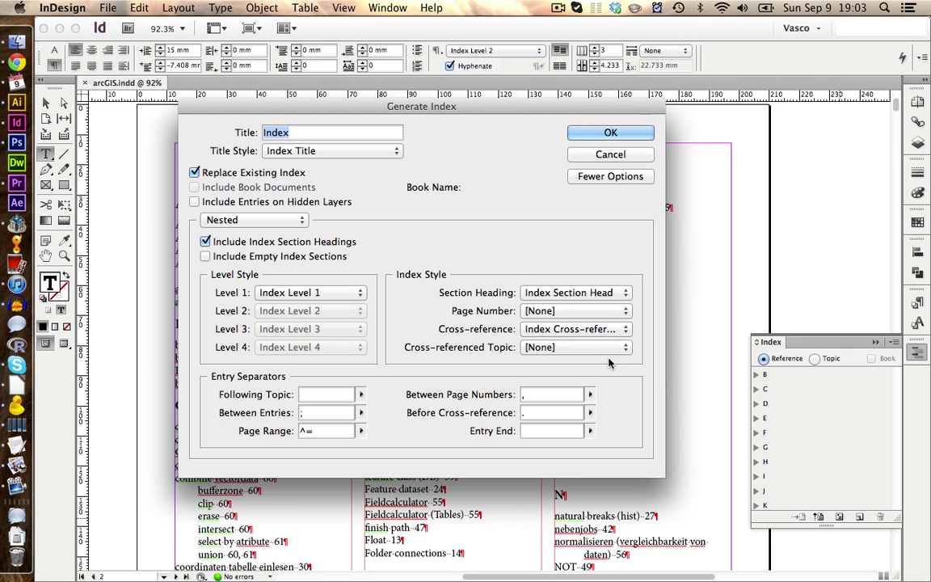
pyautogui.click(605, 311)
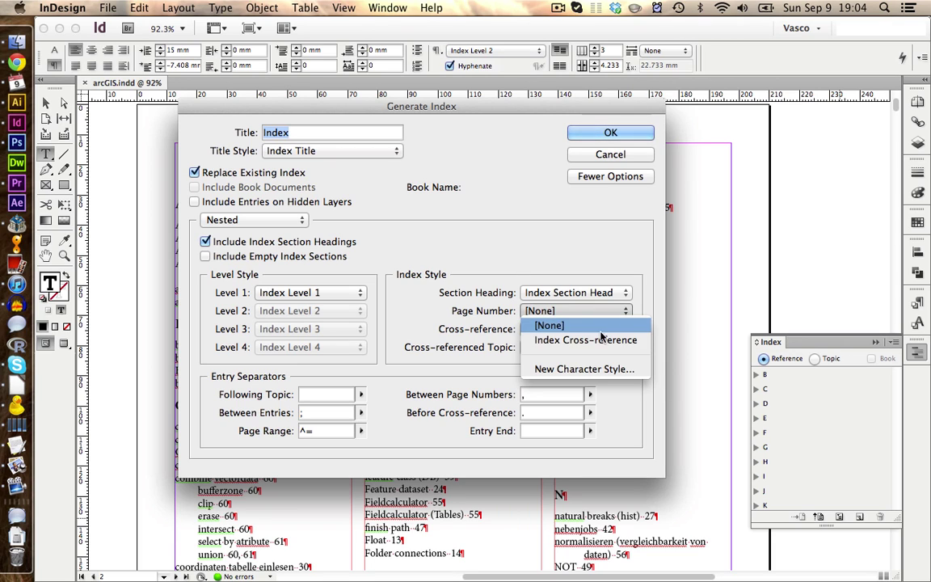
pyautogui.click(588, 340)
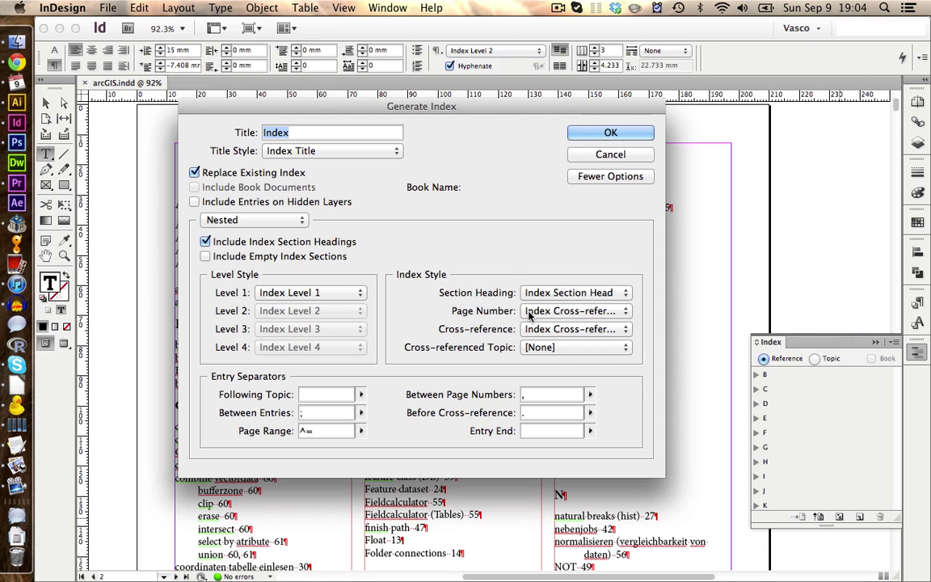
pyautogui.click(610, 133)
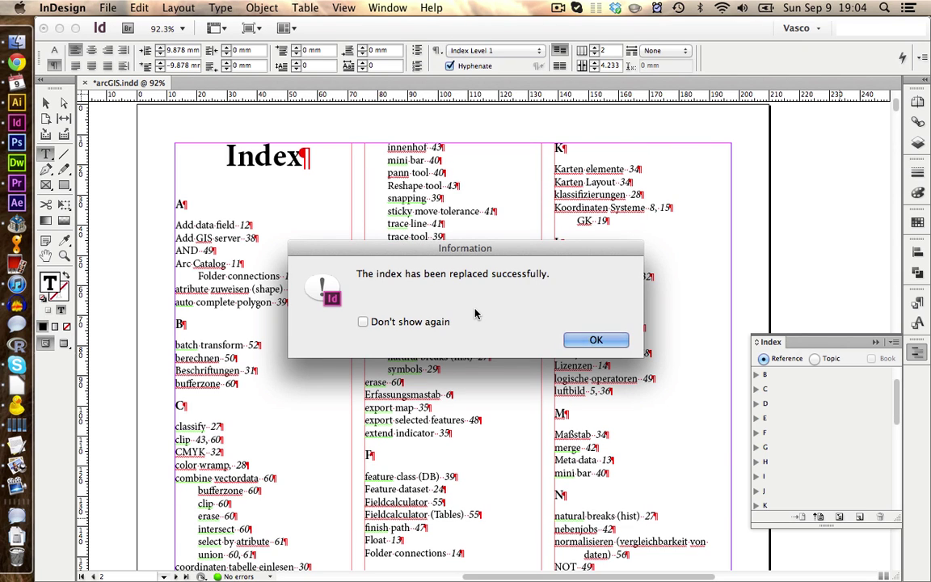
pyautogui.click(594, 340)
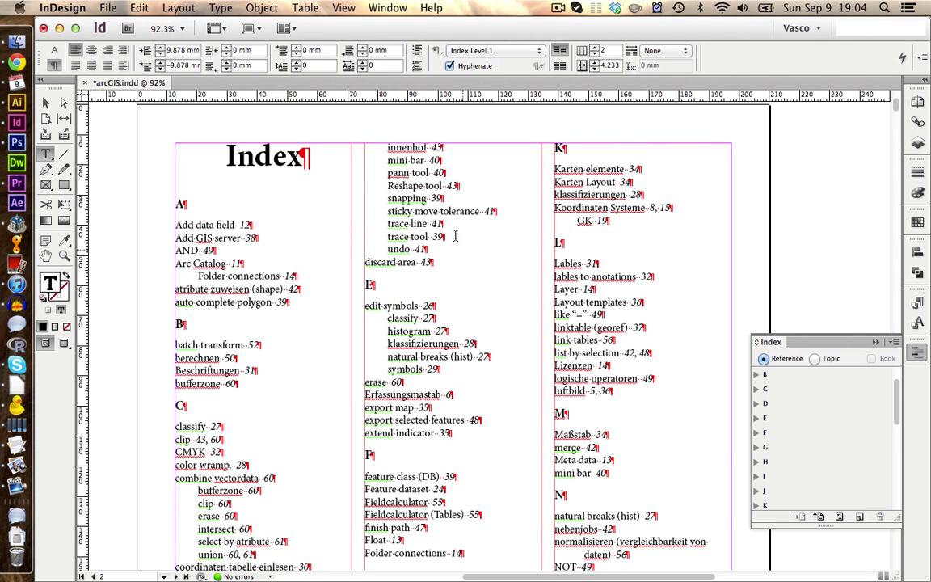
# Set the Index Cross-reference character colour to blue C=100 M=56 Y=0 K=25
pyautogui.doubleClick(434, 160)
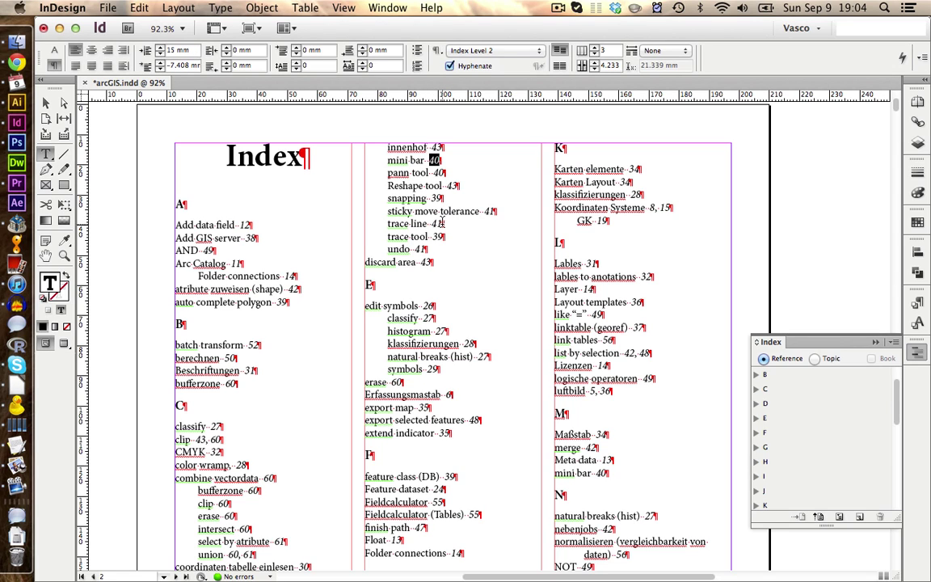
pyautogui.click(918, 323)
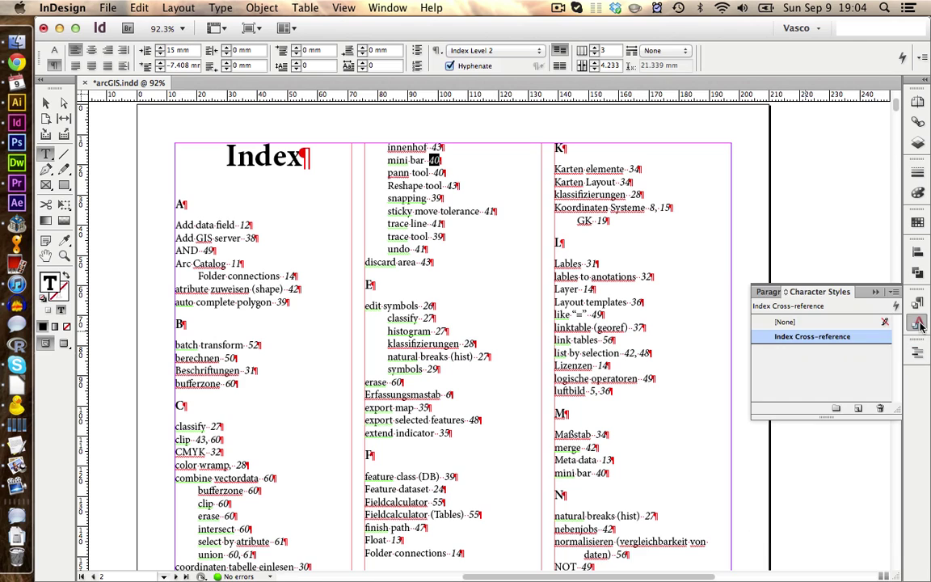
pyautogui.doubleClick(809, 342)
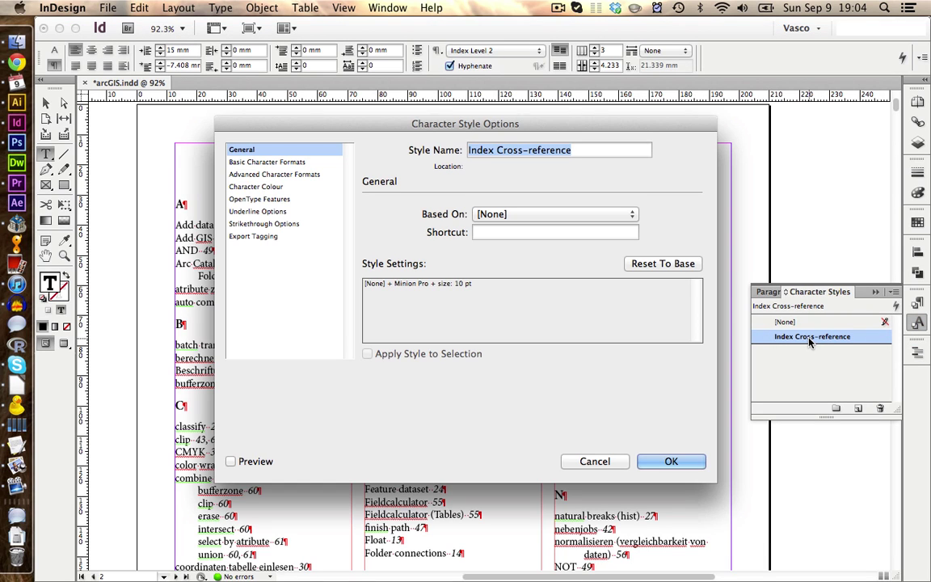
pyautogui.click(269, 187)
pyautogui.click(412, 269)
pyautogui.click(670, 462)
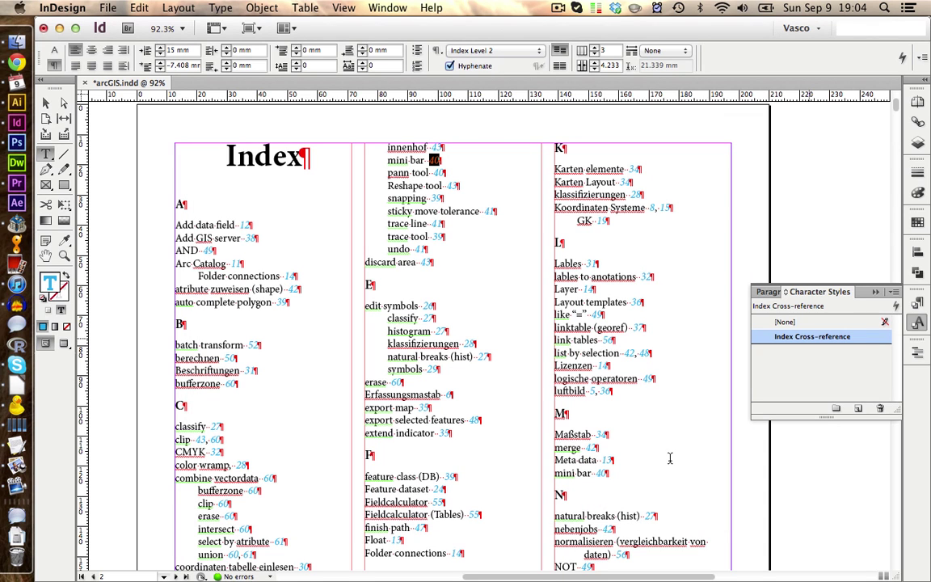
pyautogui.press('F6')
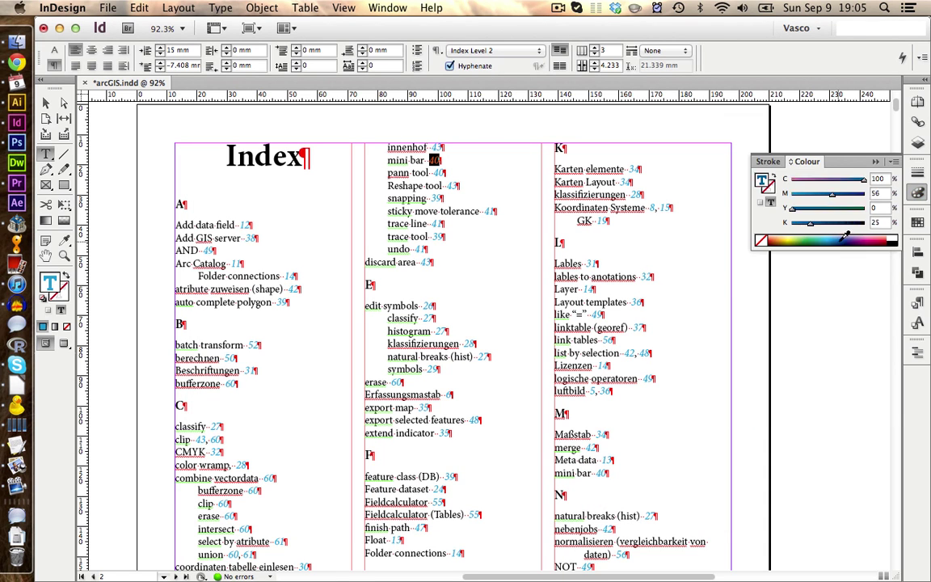
pyautogui.press('F6')
pyautogui.click(917, 321)
pyautogui.rightClick(808, 334)
pyautogui.press('Escape')
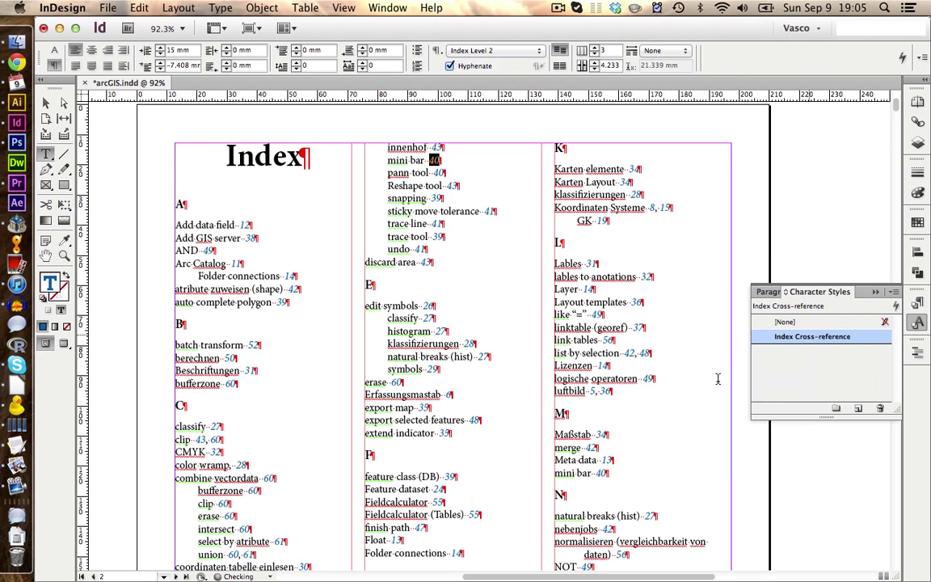
# Switch to Preview screen mode, scroll through the index pages, and return to the Selection tool
pyautogui.click(432, 262)
pyautogui.click(821, 291)
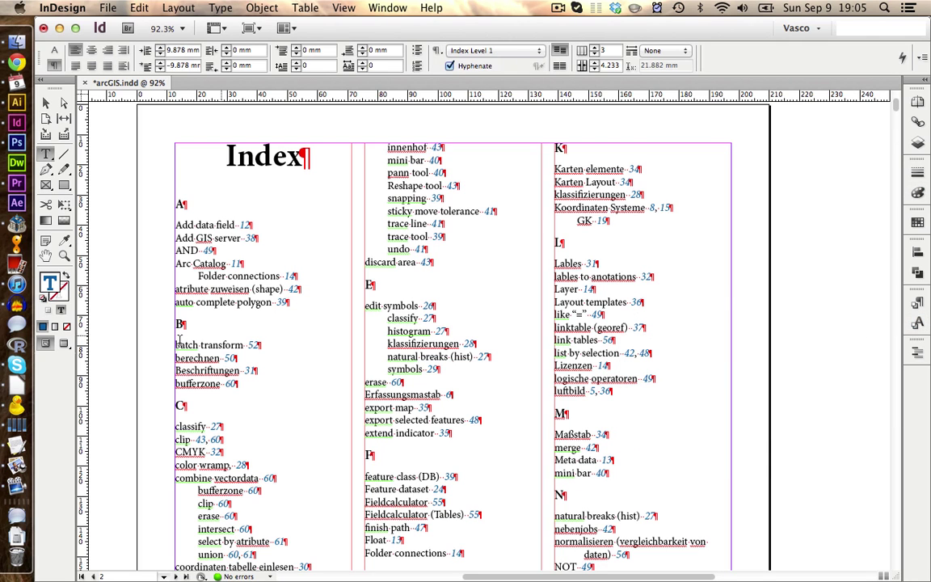
pyautogui.click(63, 345)
pyautogui.scroll(-3, 238, 347)
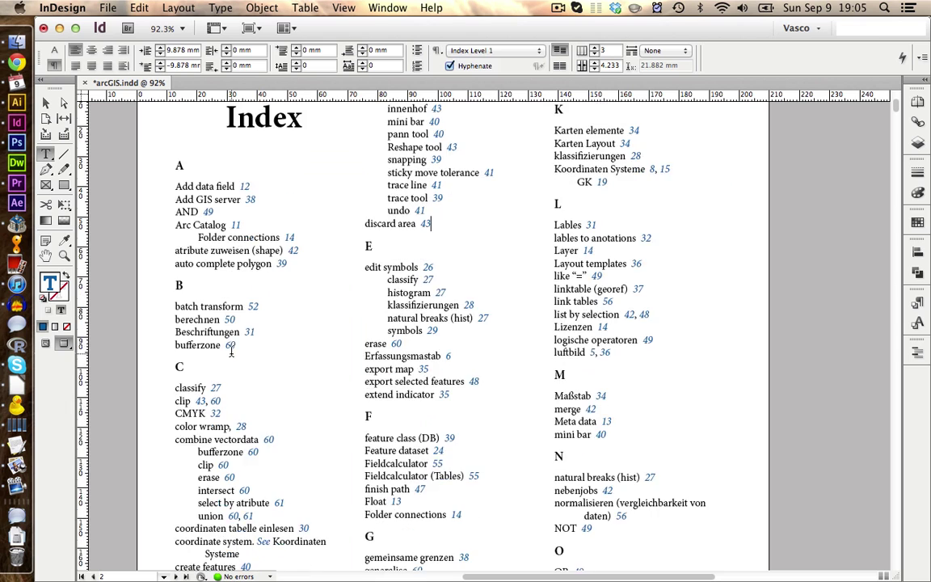
pyautogui.scroll(-1, 238, 347)
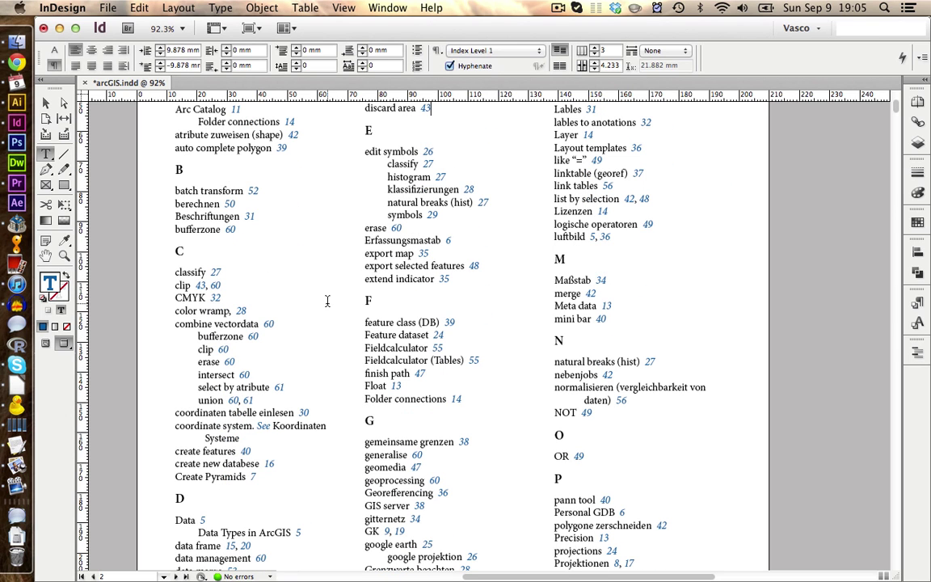
pyautogui.scroll(-2, 328, 301)
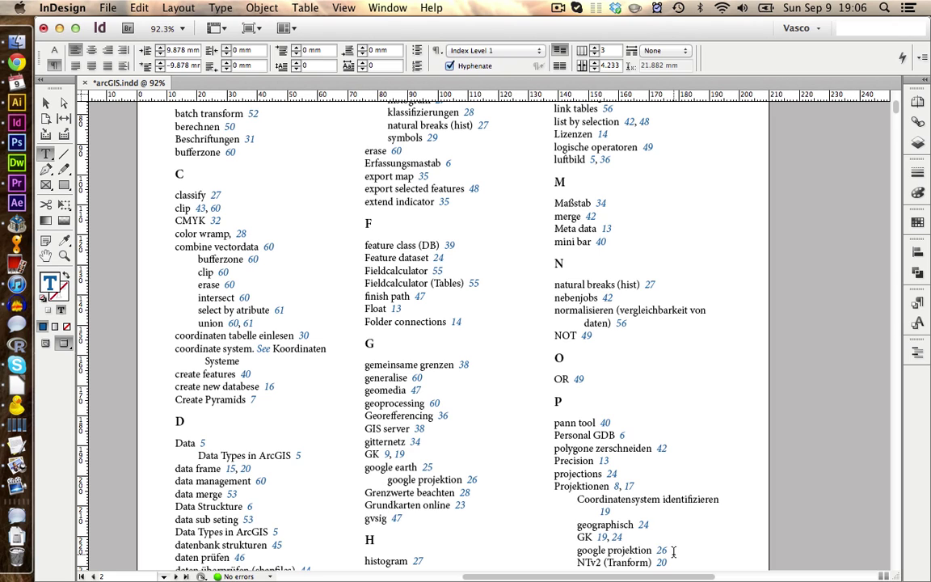
pyautogui.press('Escape')
# Deselect the index text frame
pyautogui.press('super+shift+a')
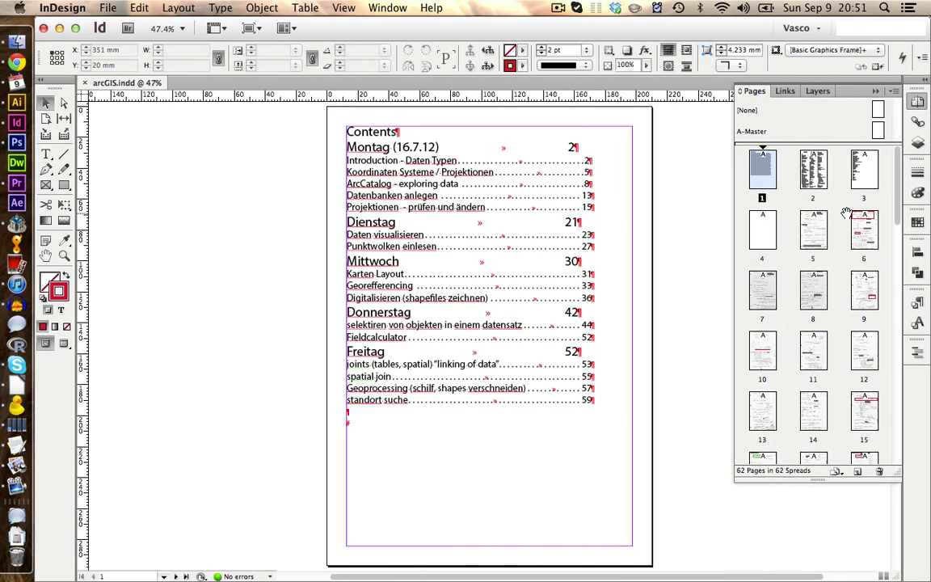
# Delete page 4 and update the table of contents so Montag reads 4 and Freitag 54
pyautogui.click(762, 234)
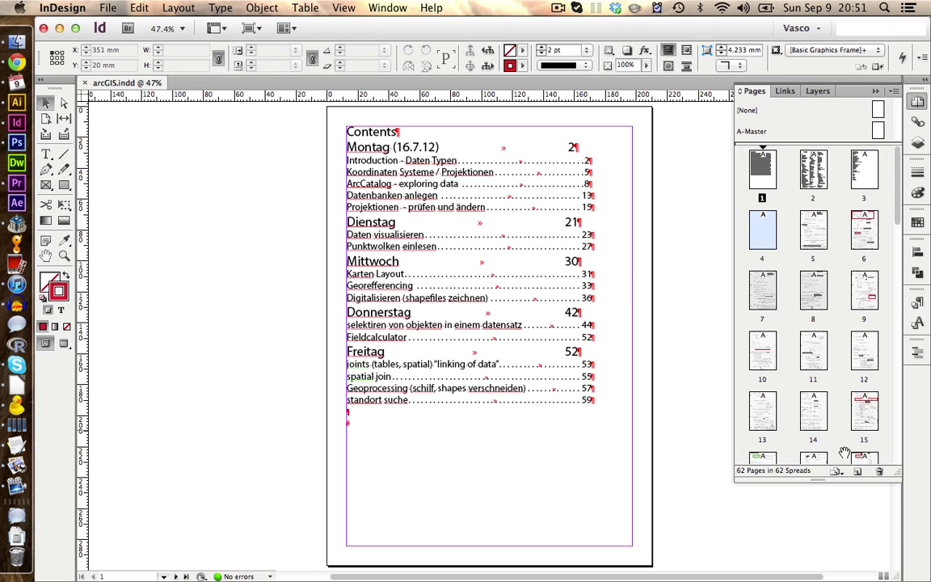
pyautogui.click(879, 474)
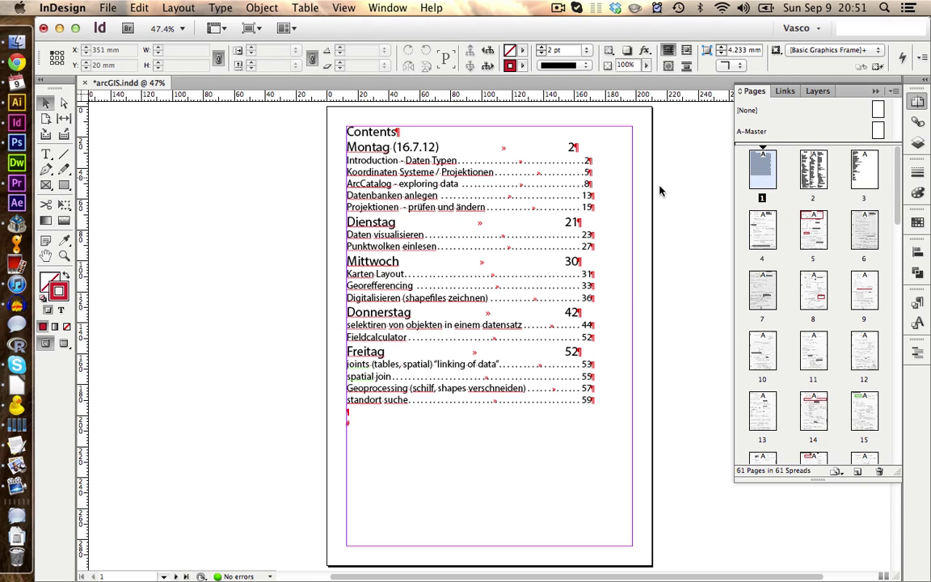
pyautogui.doubleClick(481, 192)
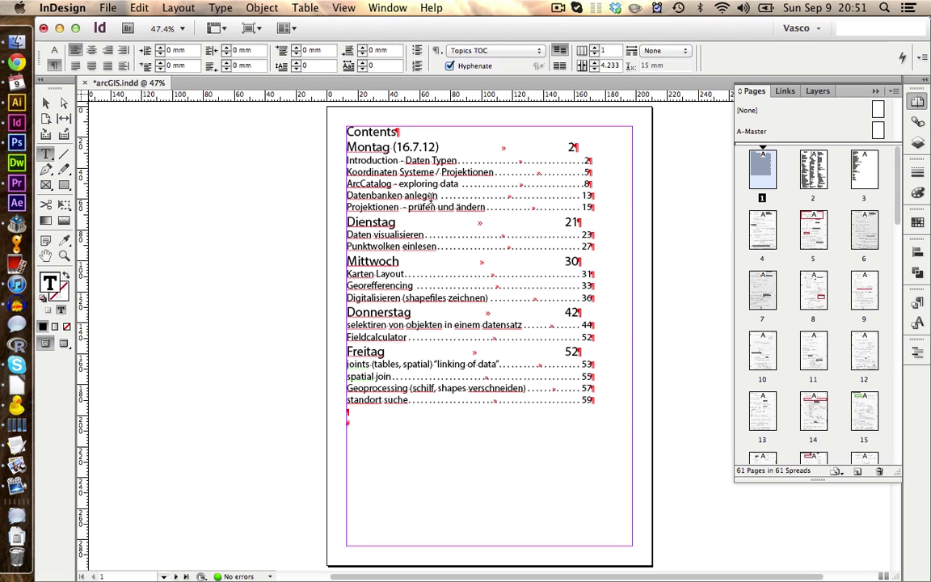
pyautogui.click(446, 194)
pyautogui.click(178, 8)
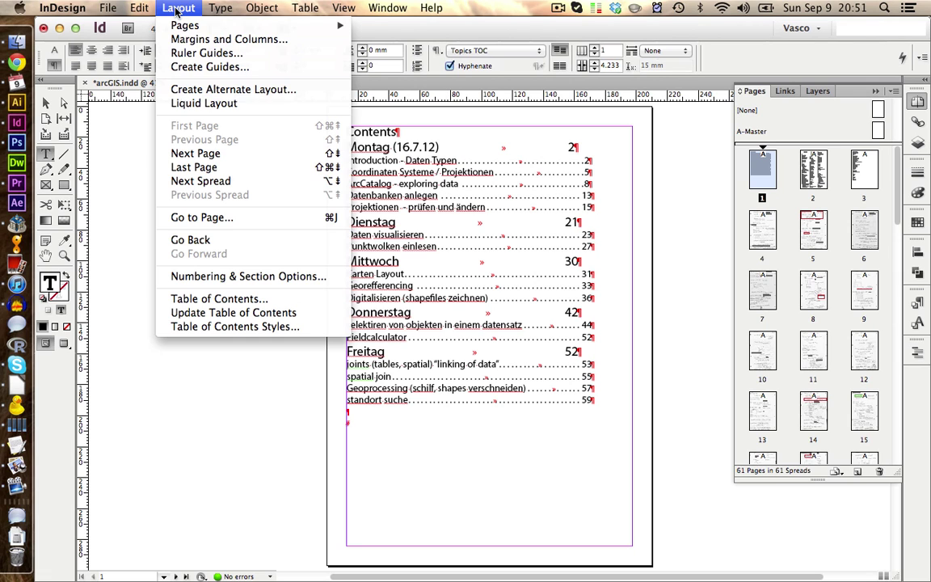
pyautogui.click(216, 313)
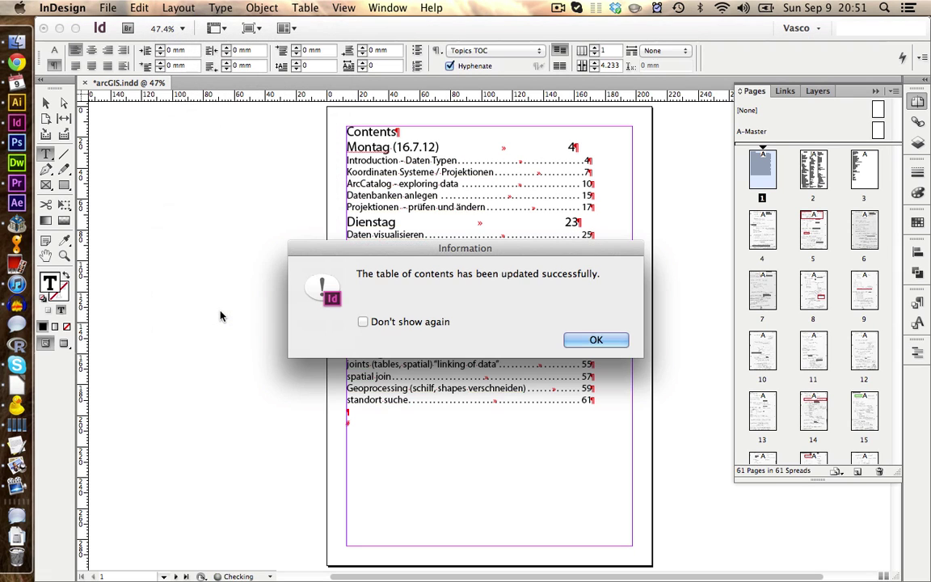
pyautogui.click(592, 339)
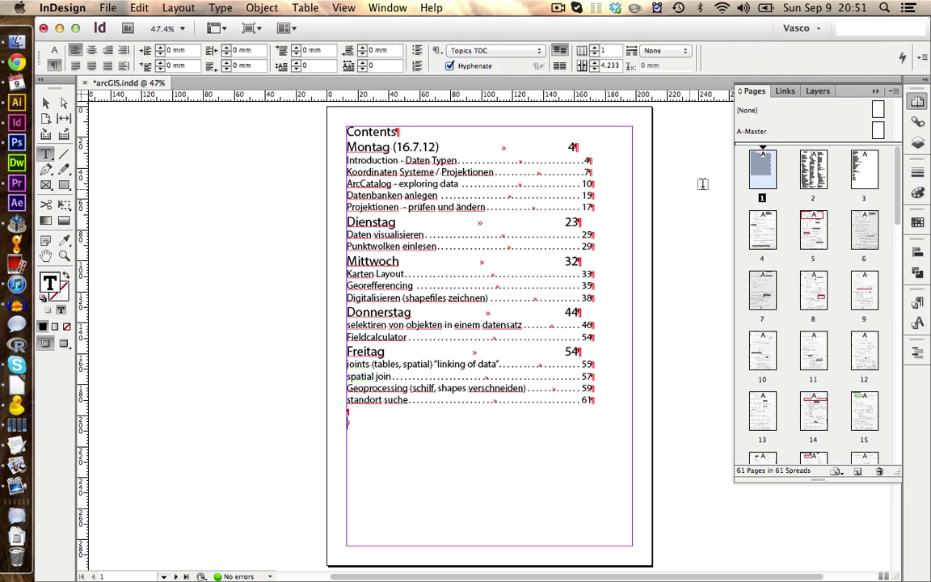
# Regenerate and replace the Index on page 2, then save arcGIS.indd
pyautogui.doubleClick(812, 178)
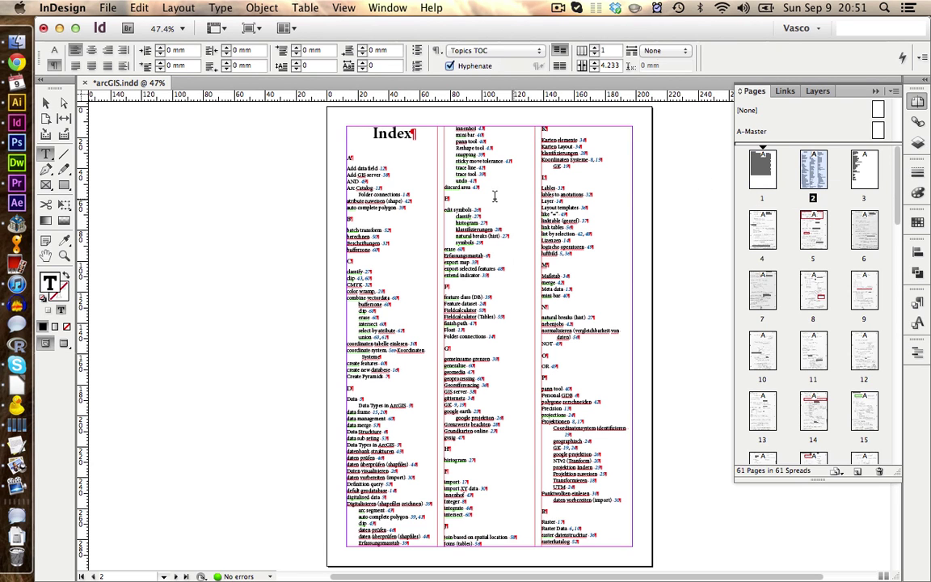
pyautogui.click(413, 198)
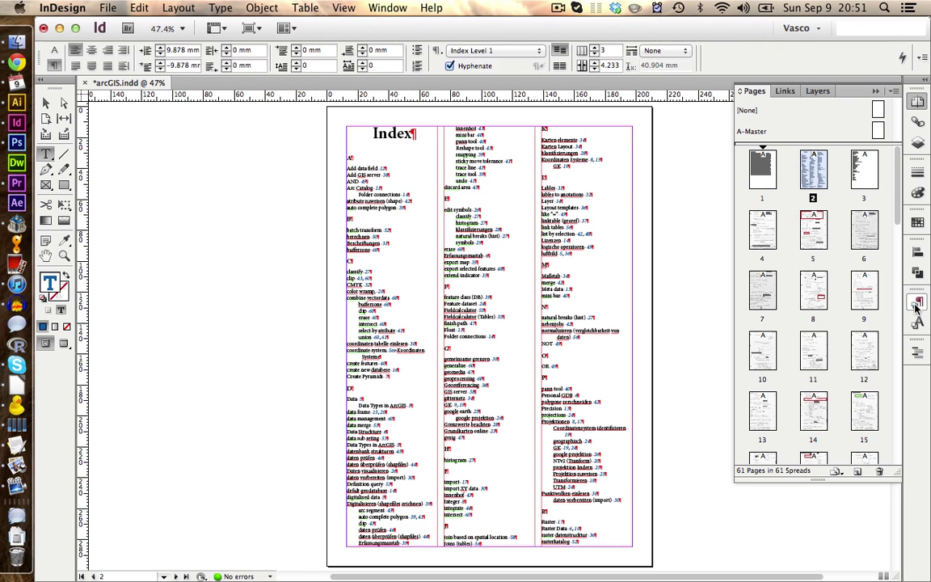
pyautogui.click(918, 352)
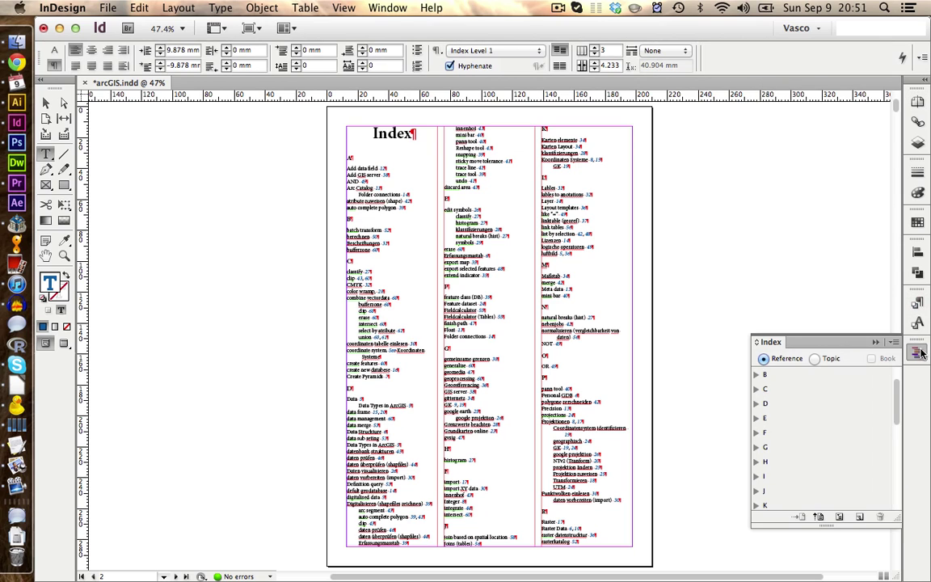
pyautogui.click(840, 517)
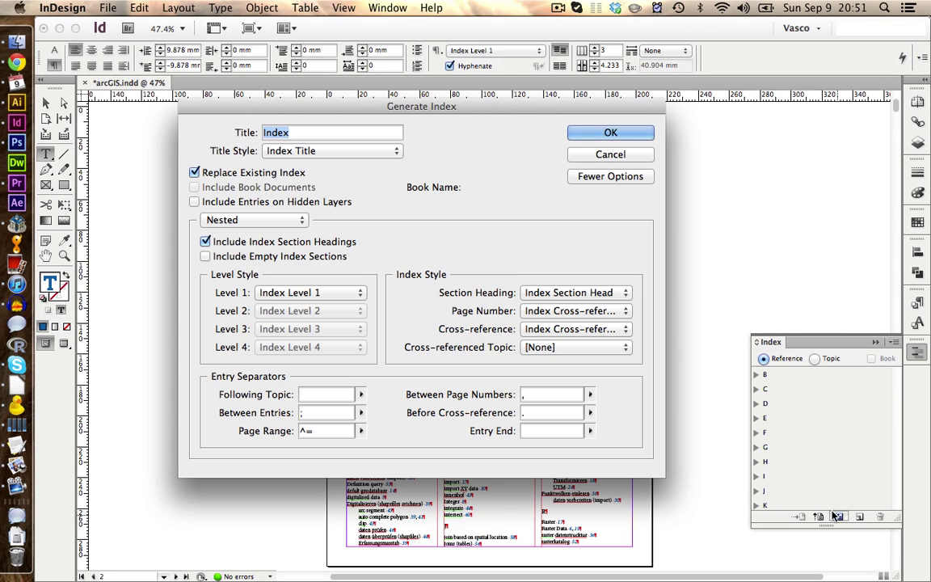
pyautogui.click(606, 133)
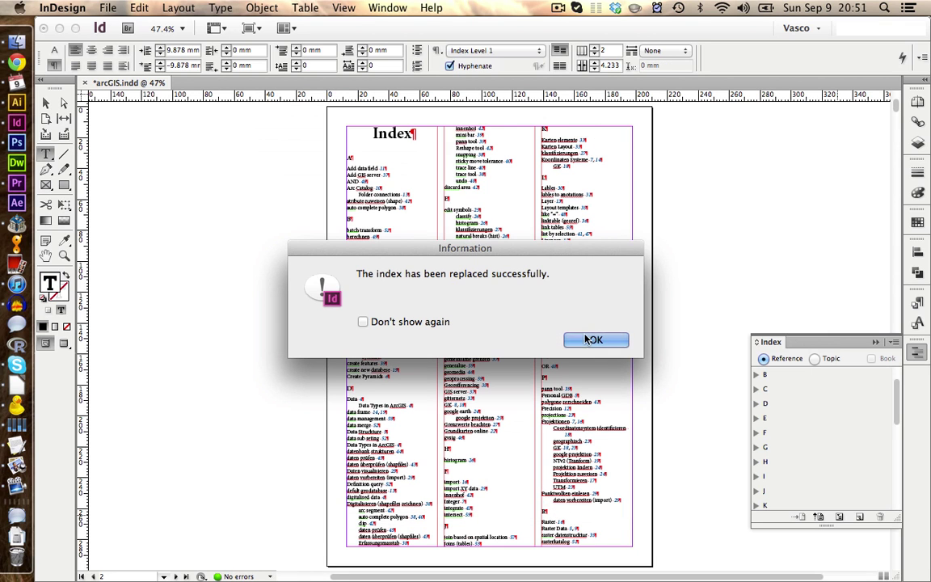
pyautogui.click(595, 340)
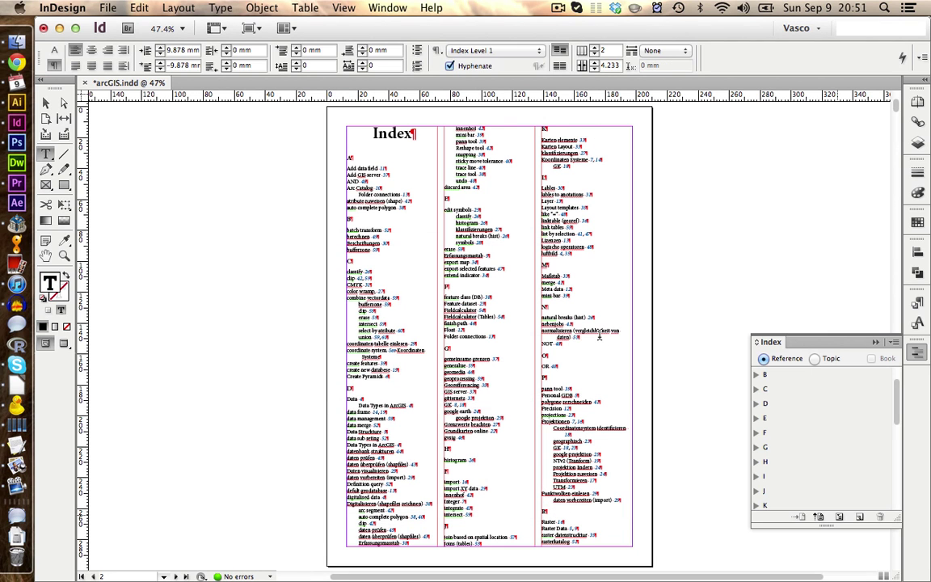
pyautogui.press('super+s')
# Export with the [High Quality Print] preset, overwriting arcGIS.pdf on the Desktop
pyautogui.click(108, 7)
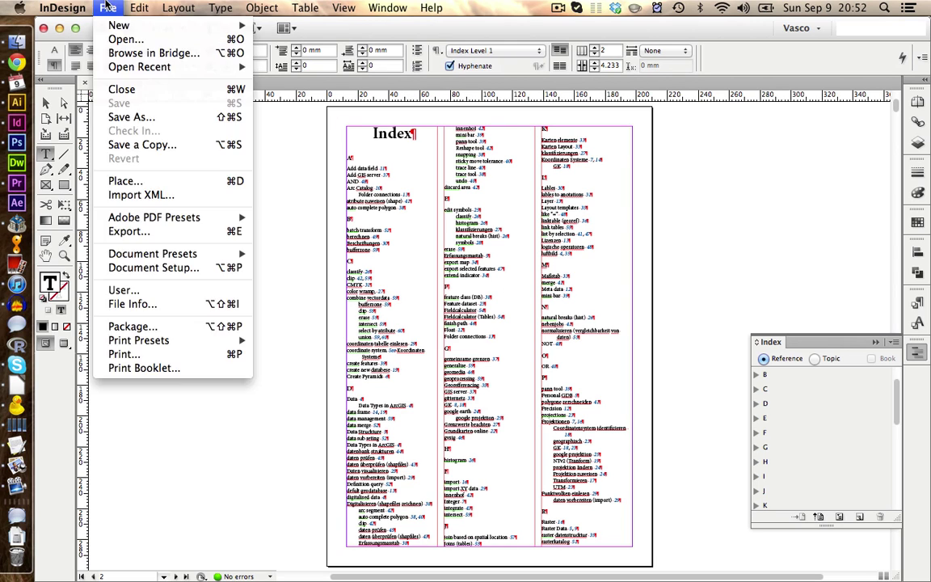
pyautogui.moveTo(150, 216)
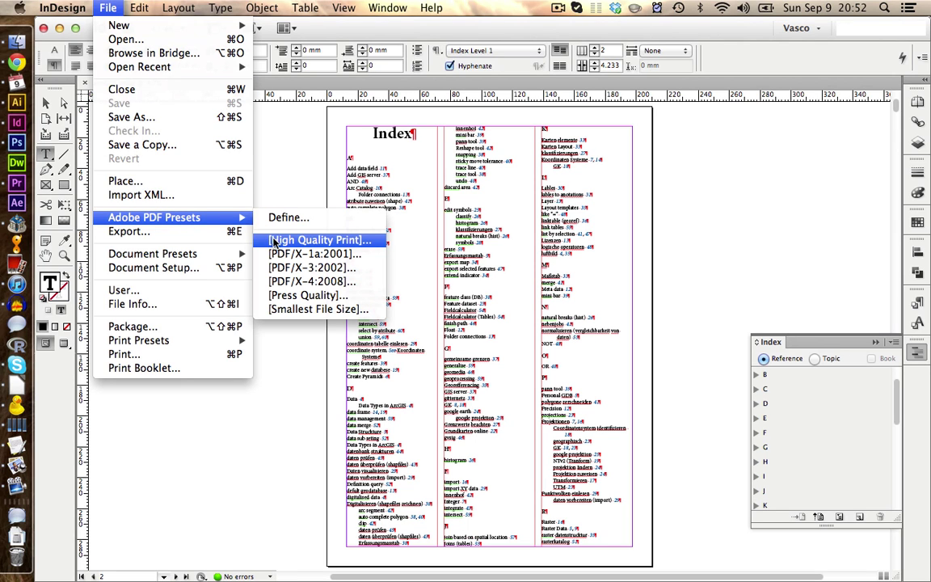
pyautogui.click(273, 241)
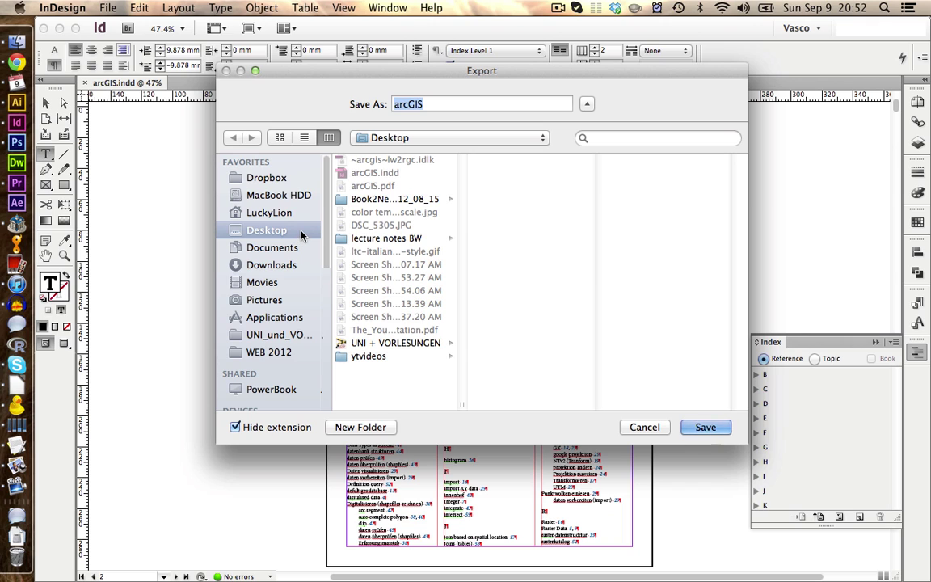
pyautogui.click(697, 429)
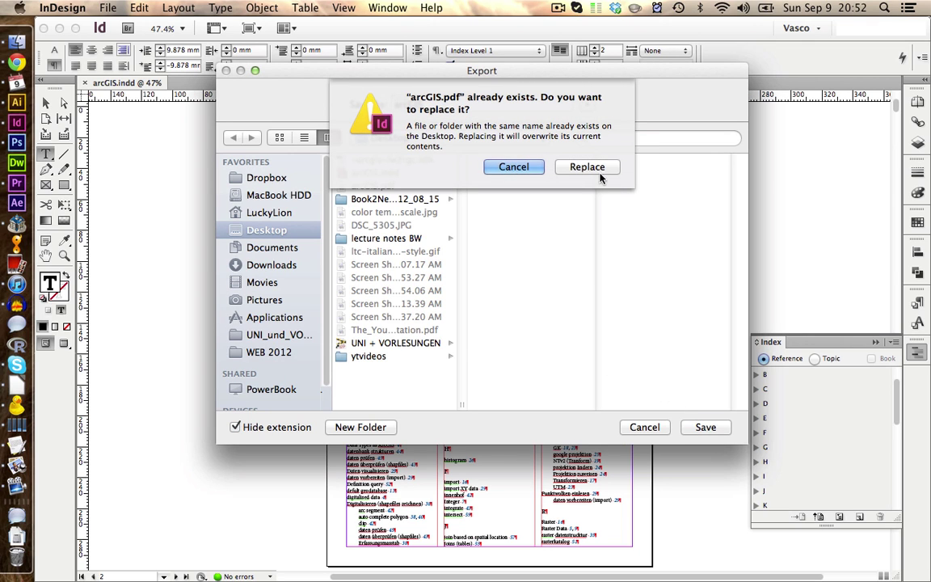
pyautogui.click(595, 168)
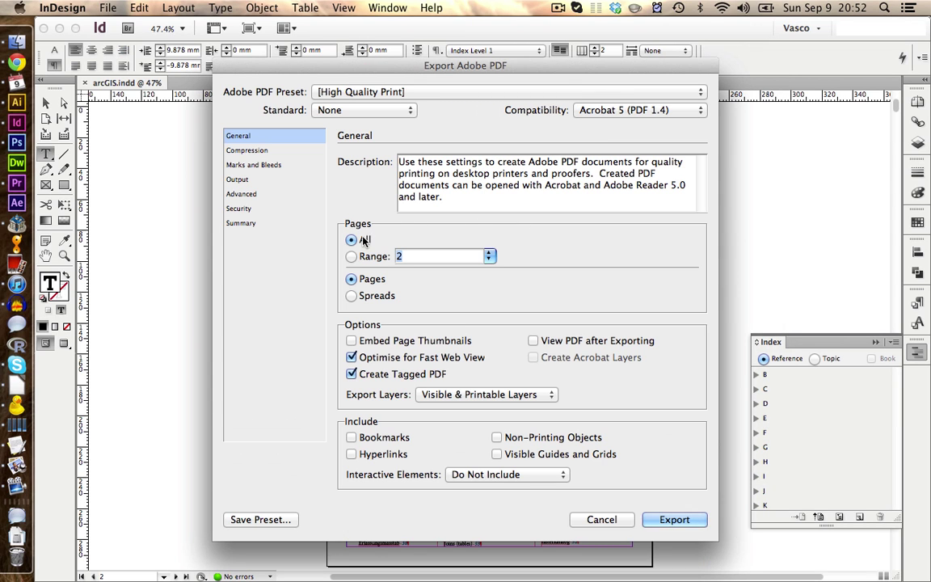
# Include bookmarks, downsample greyscale images to 100 ppi above 150 ppi at Low quality, and export
pyautogui.click(351, 438)
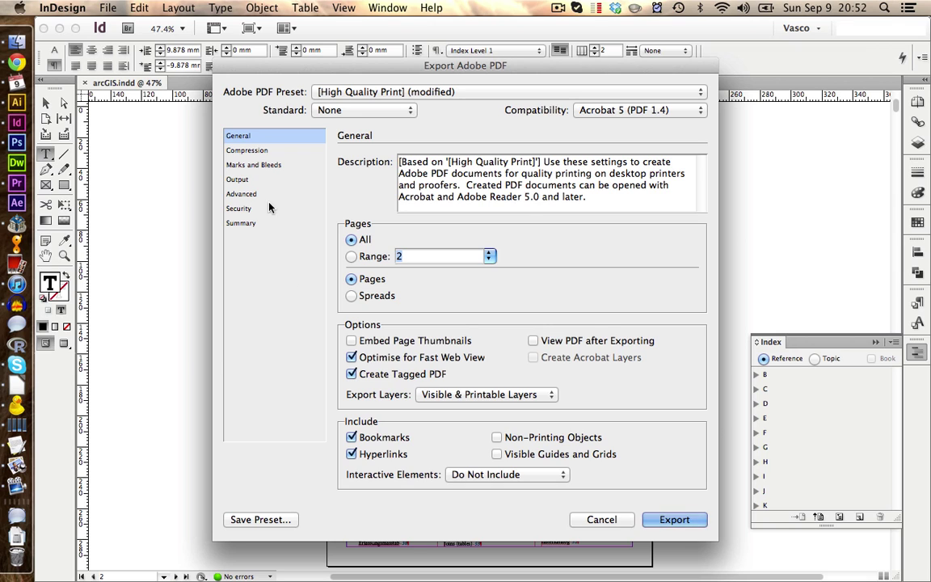
pyautogui.click(253, 151)
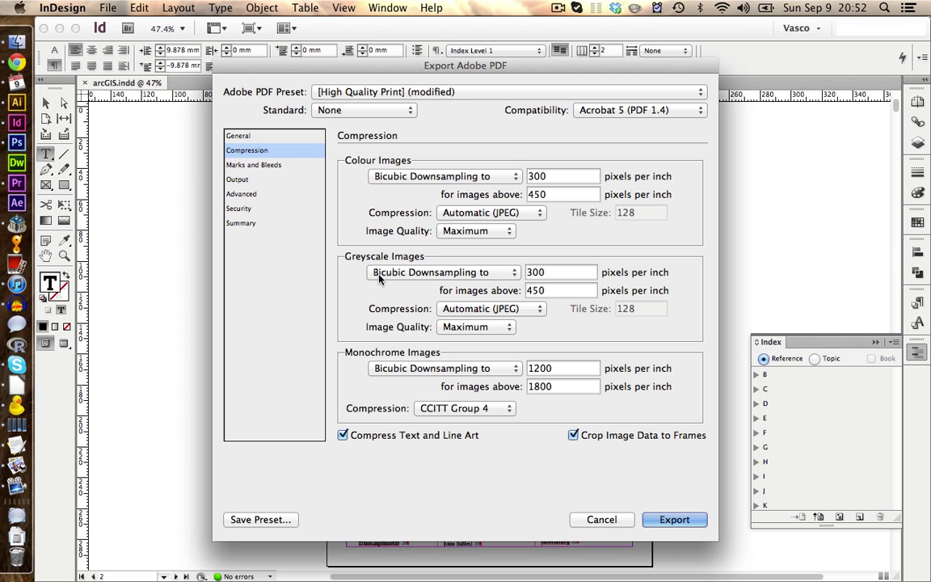
pyautogui.doubleClick(533, 275)
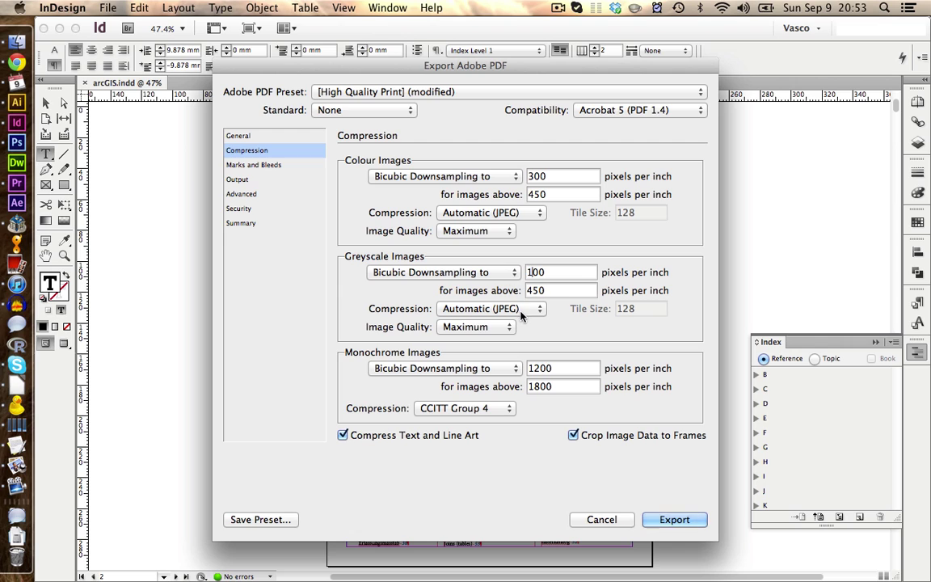
pyautogui.write('100')
pyautogui.doubleClick(532, 291)
pyautogui.write('150')
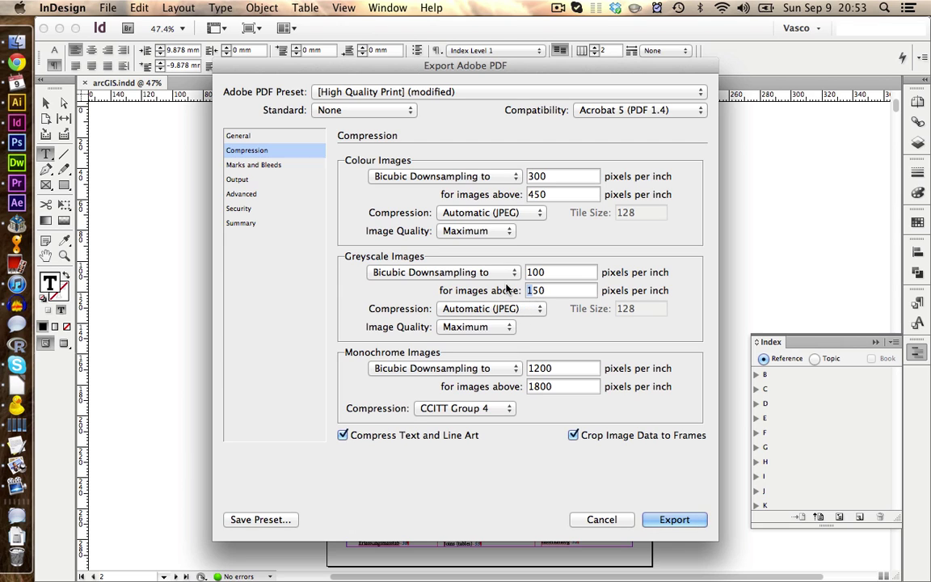
pyautogui.click(505, 327)
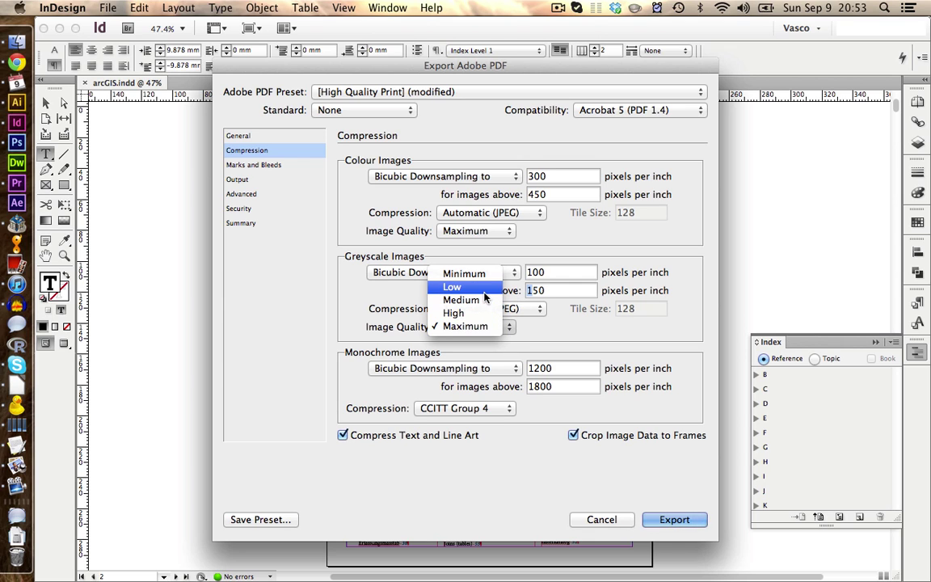
pyautogui.click(485, 287)
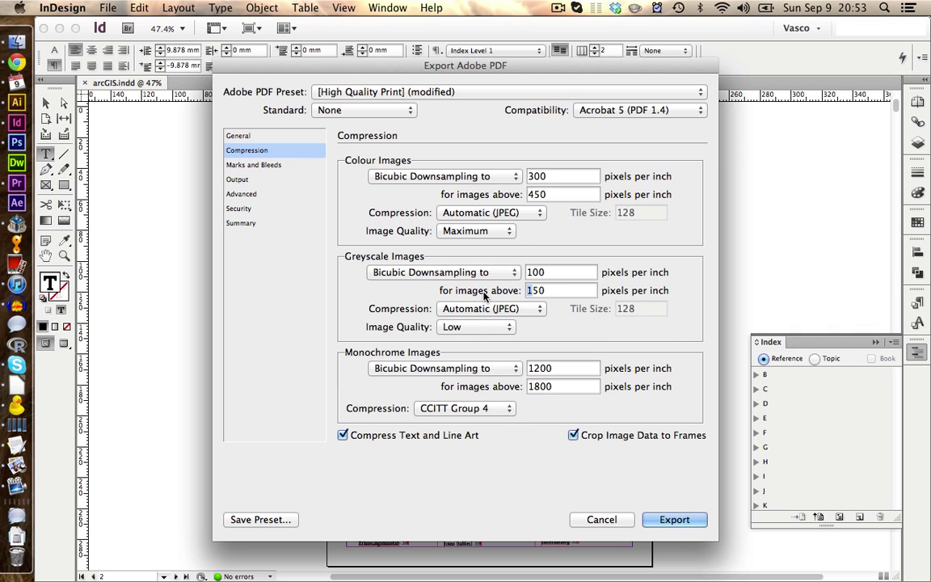
pyautogui.click(657, 522)
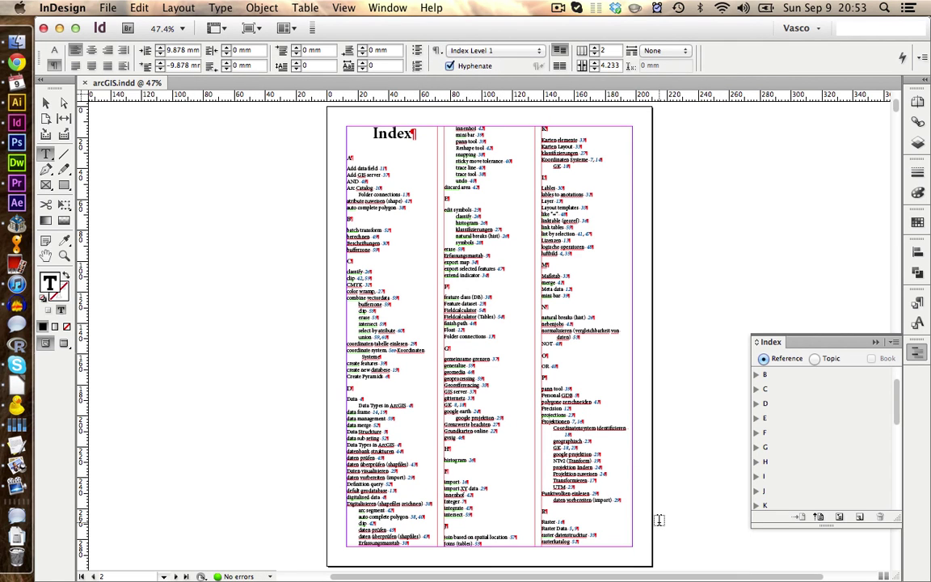
# Check arcGIS.pdf's Get Info on the Desktop: 5 MB, 61 pages, PDF 1.4
pyautogui.press('F11')
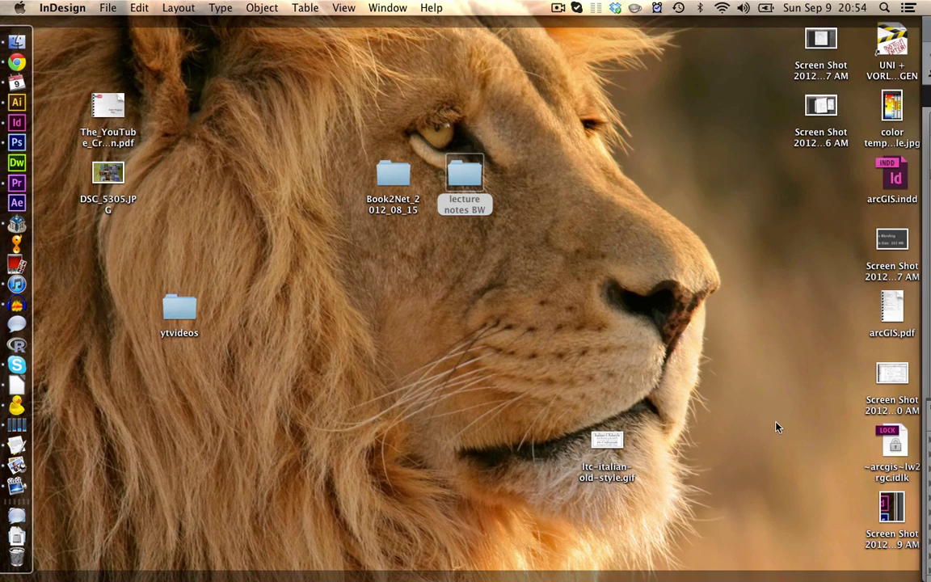
pyautogui.click(768, 383)
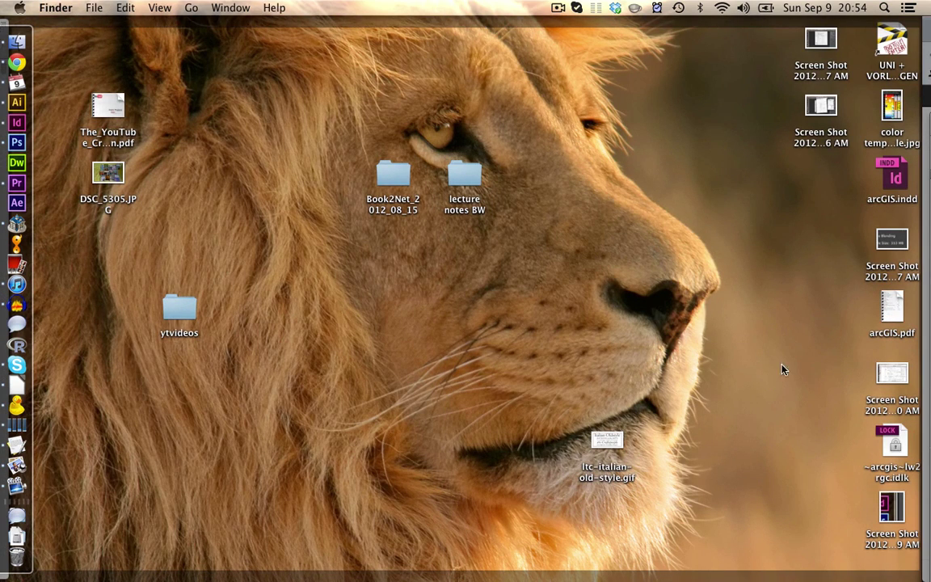
pyautogui.rightClick(892, 305)
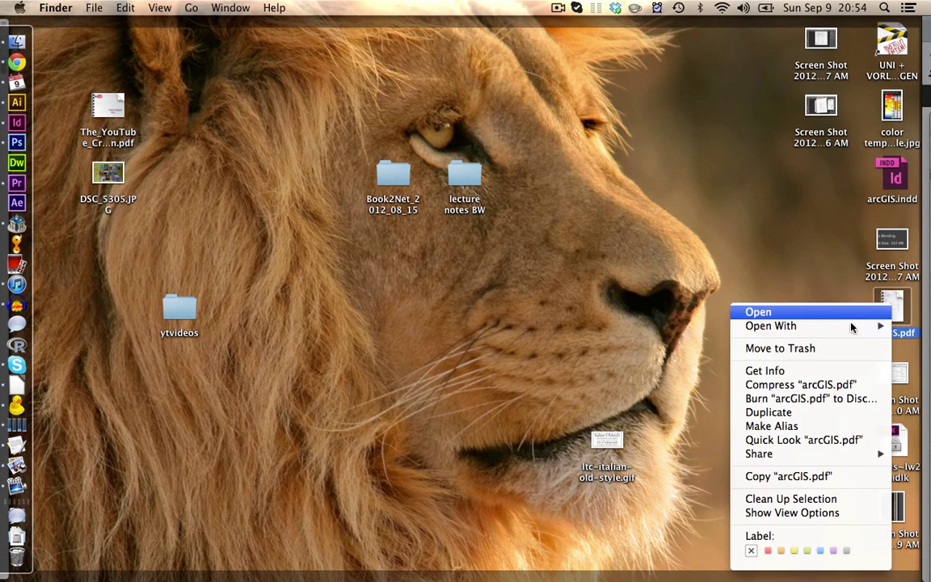
pyautogui.click(817, 370)
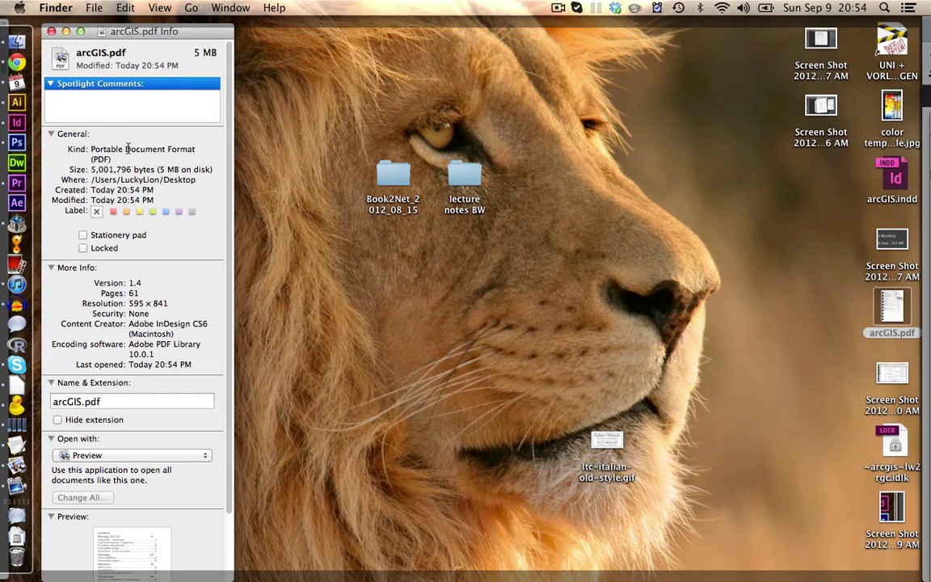
pyautogui.click(52, 32)
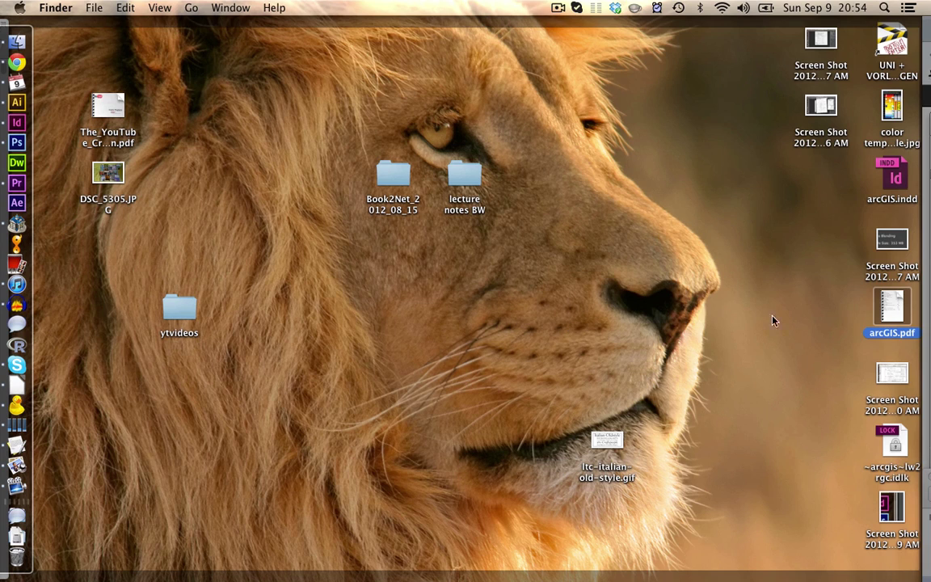
# Open arcGIS.pdf in Preview full-screen and follow the Koordinaten Systeme / Projektionen contents link
pyautogui.doubleClick(886, 306)
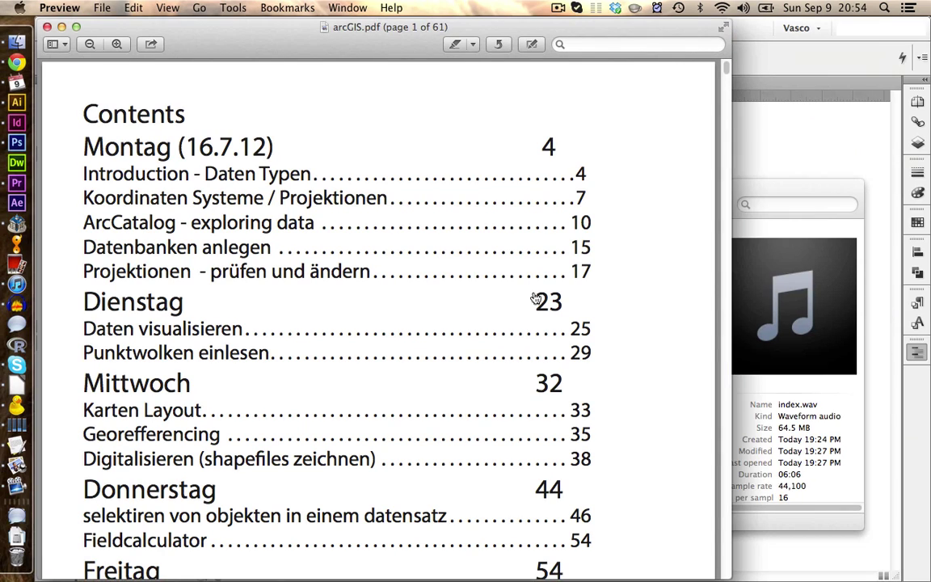
pyautogui.click(76, 27)
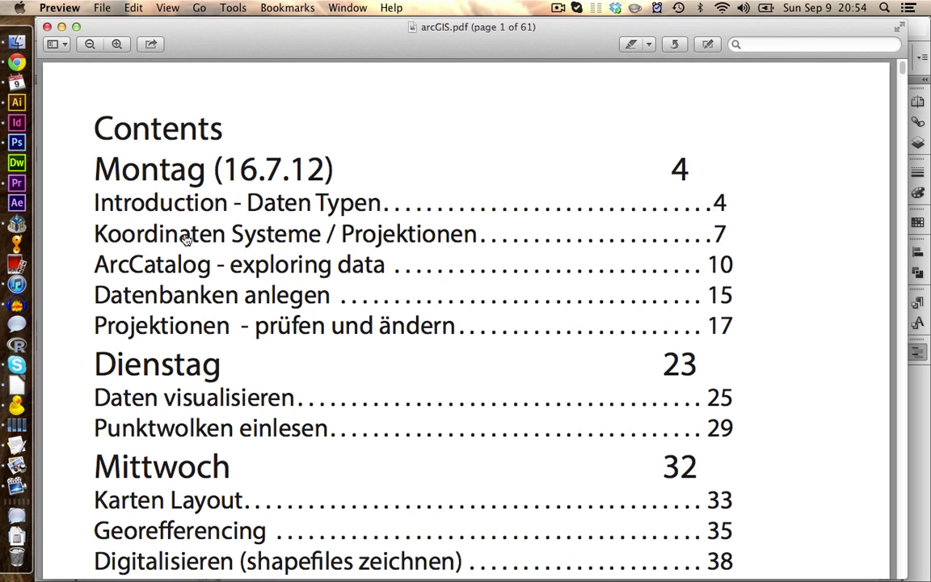
pyautogui.click(185, 238)
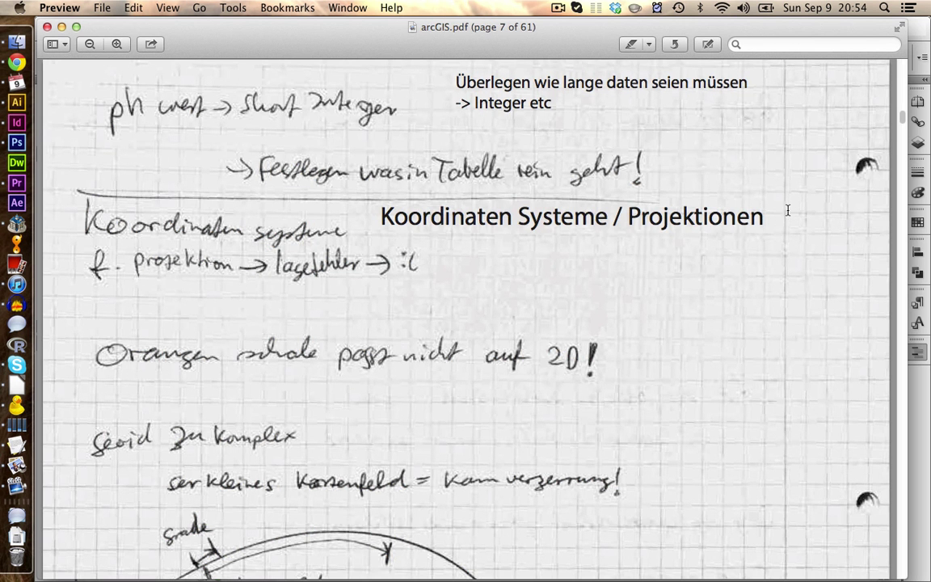
pyautogui.scroll(1, 808, 137)
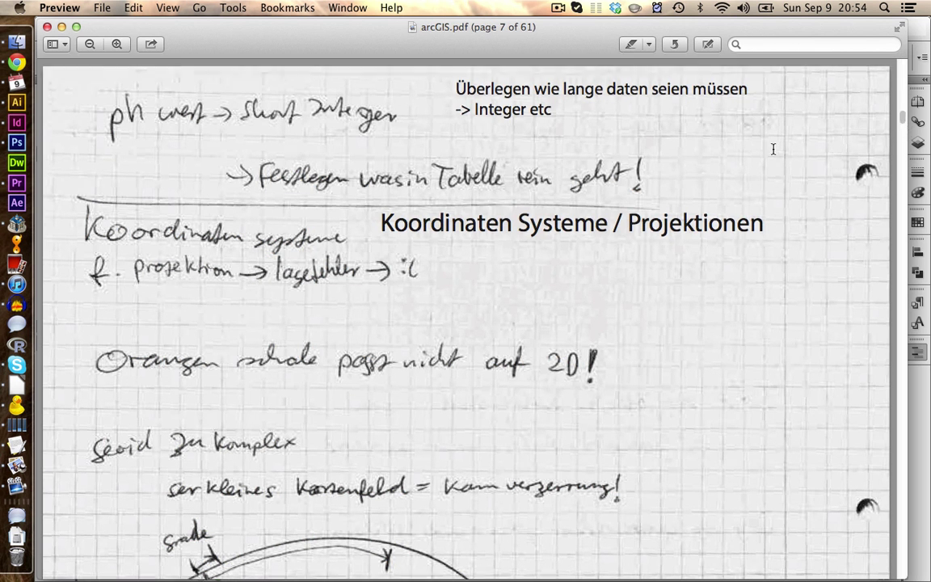
pyautogui.scroll(-8, 773, 145)
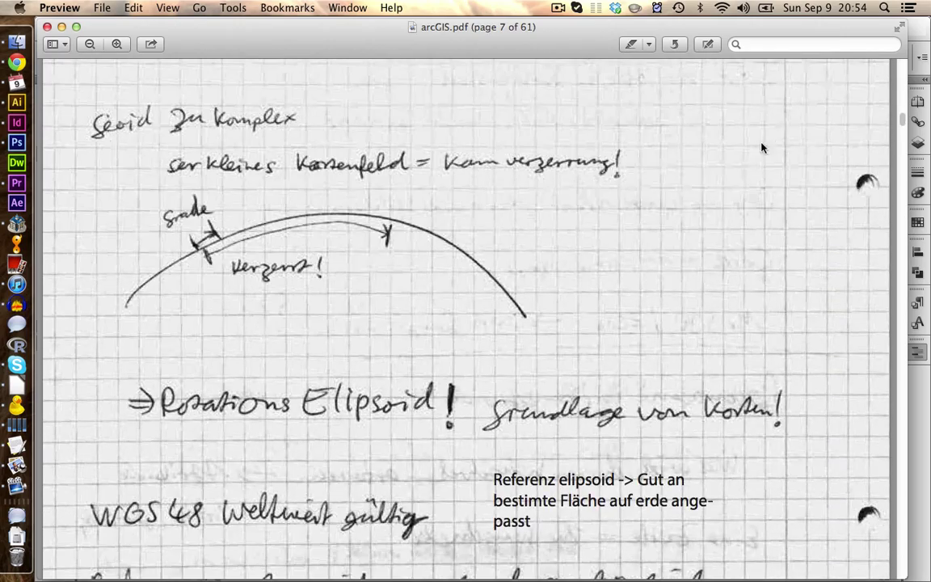
pyautogui.moveTo(902, 121); pyautogui.dragTo(903, 65)
pyautogui.scroll(-5, 615, 289)
pyautogui.scroll(-15, 616, 289)
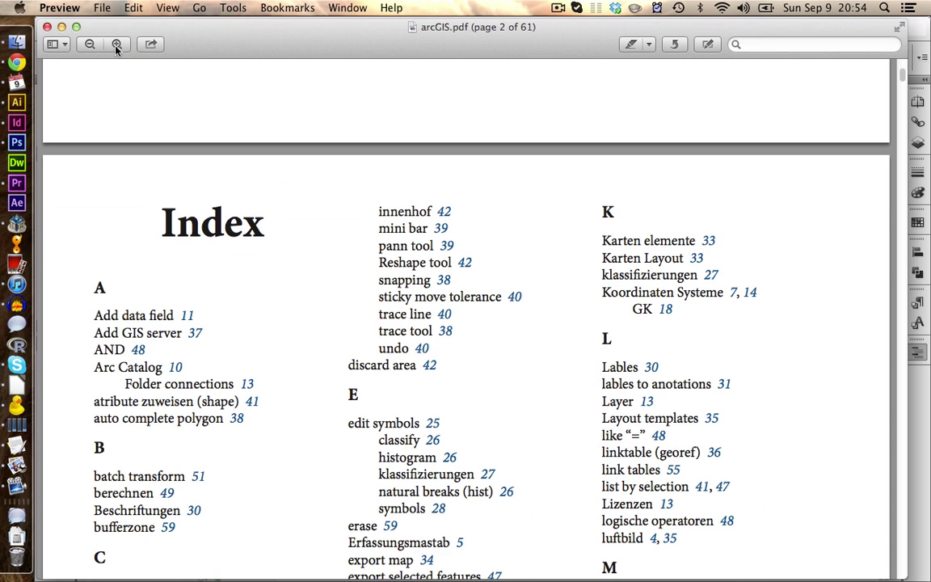
# Zoom out, follow an index link to page 38, fit the page, and return to the Index
pyautogui.click(90, 44)
pyautogui.click(91, 44)
pyautogui.scroll(-5, 312, 284)
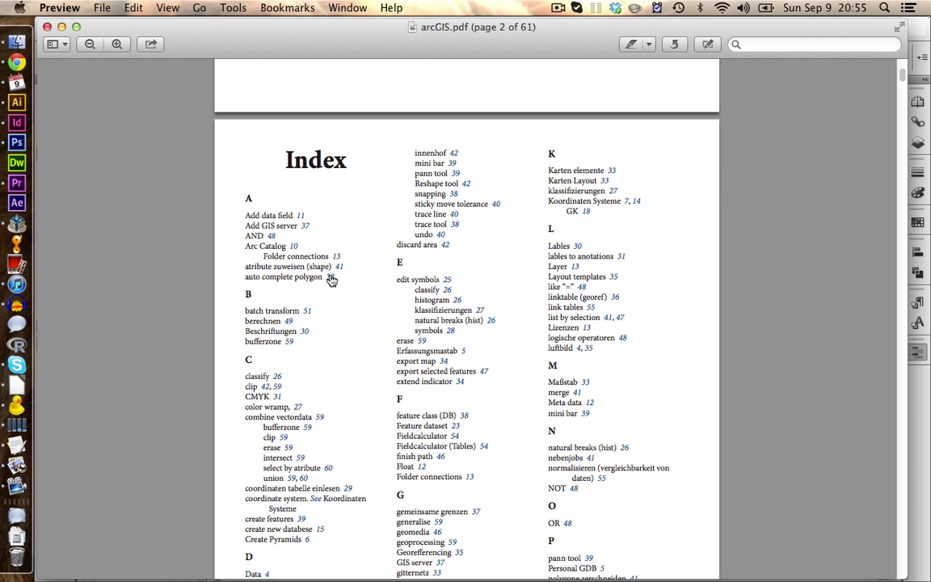
pyautogui.click(331, 277)
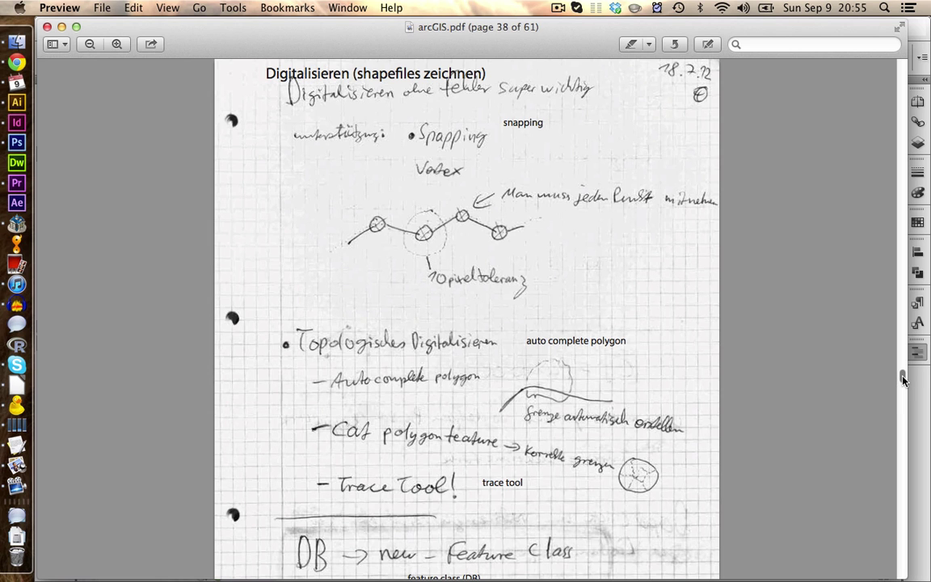
pyautogui.moveTo(903, 380); pyautogui.dragTo(891, 364)
pyautogui.click(168, 8)
pyautogui.click(215, 208)
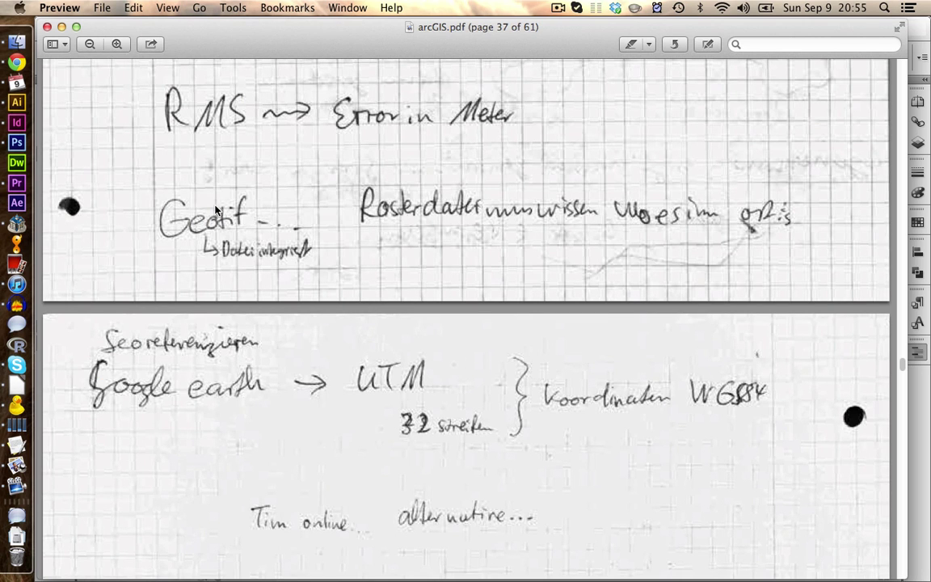
pyautogui.moveTo(902, 366); pyautogui.dragTo(880, 79)
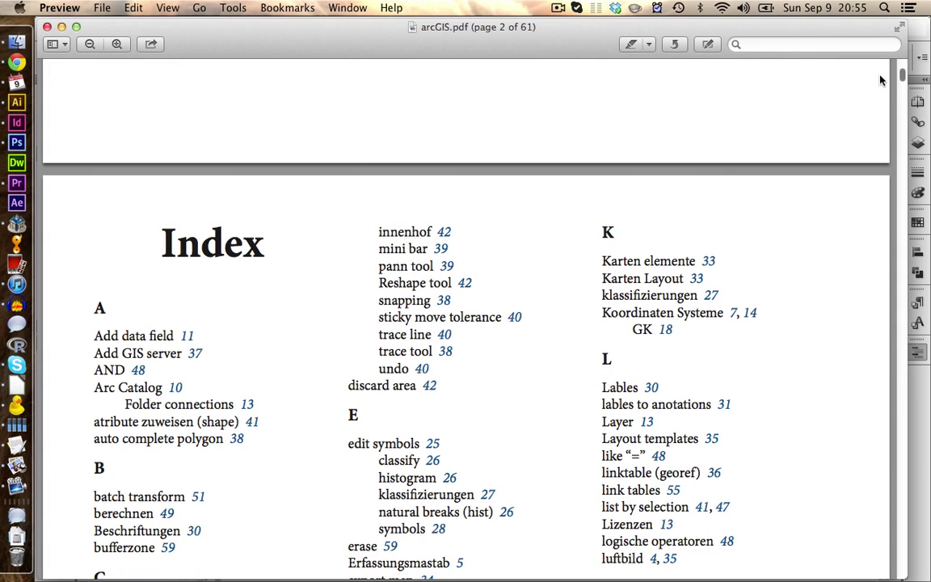
pyautogui.scroll(-5, 816, 162)
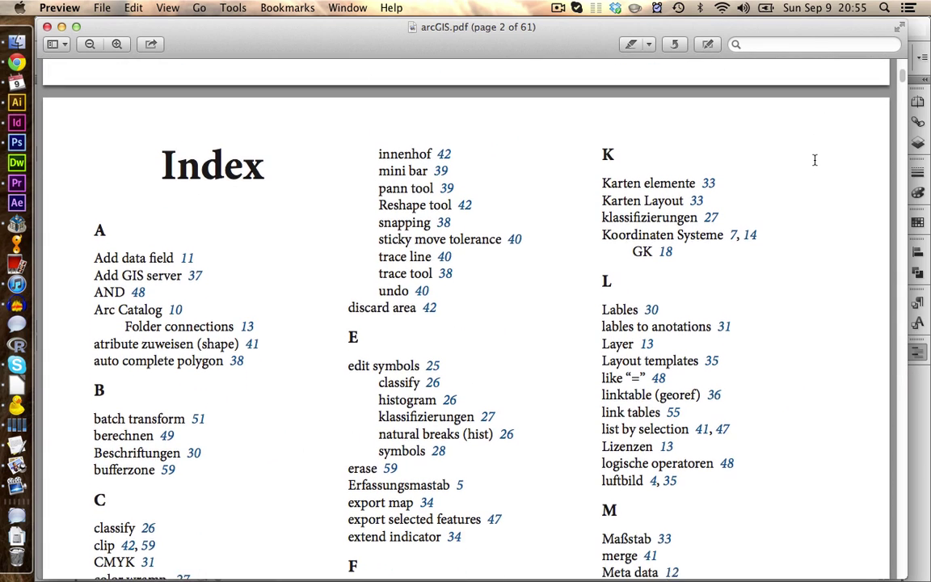